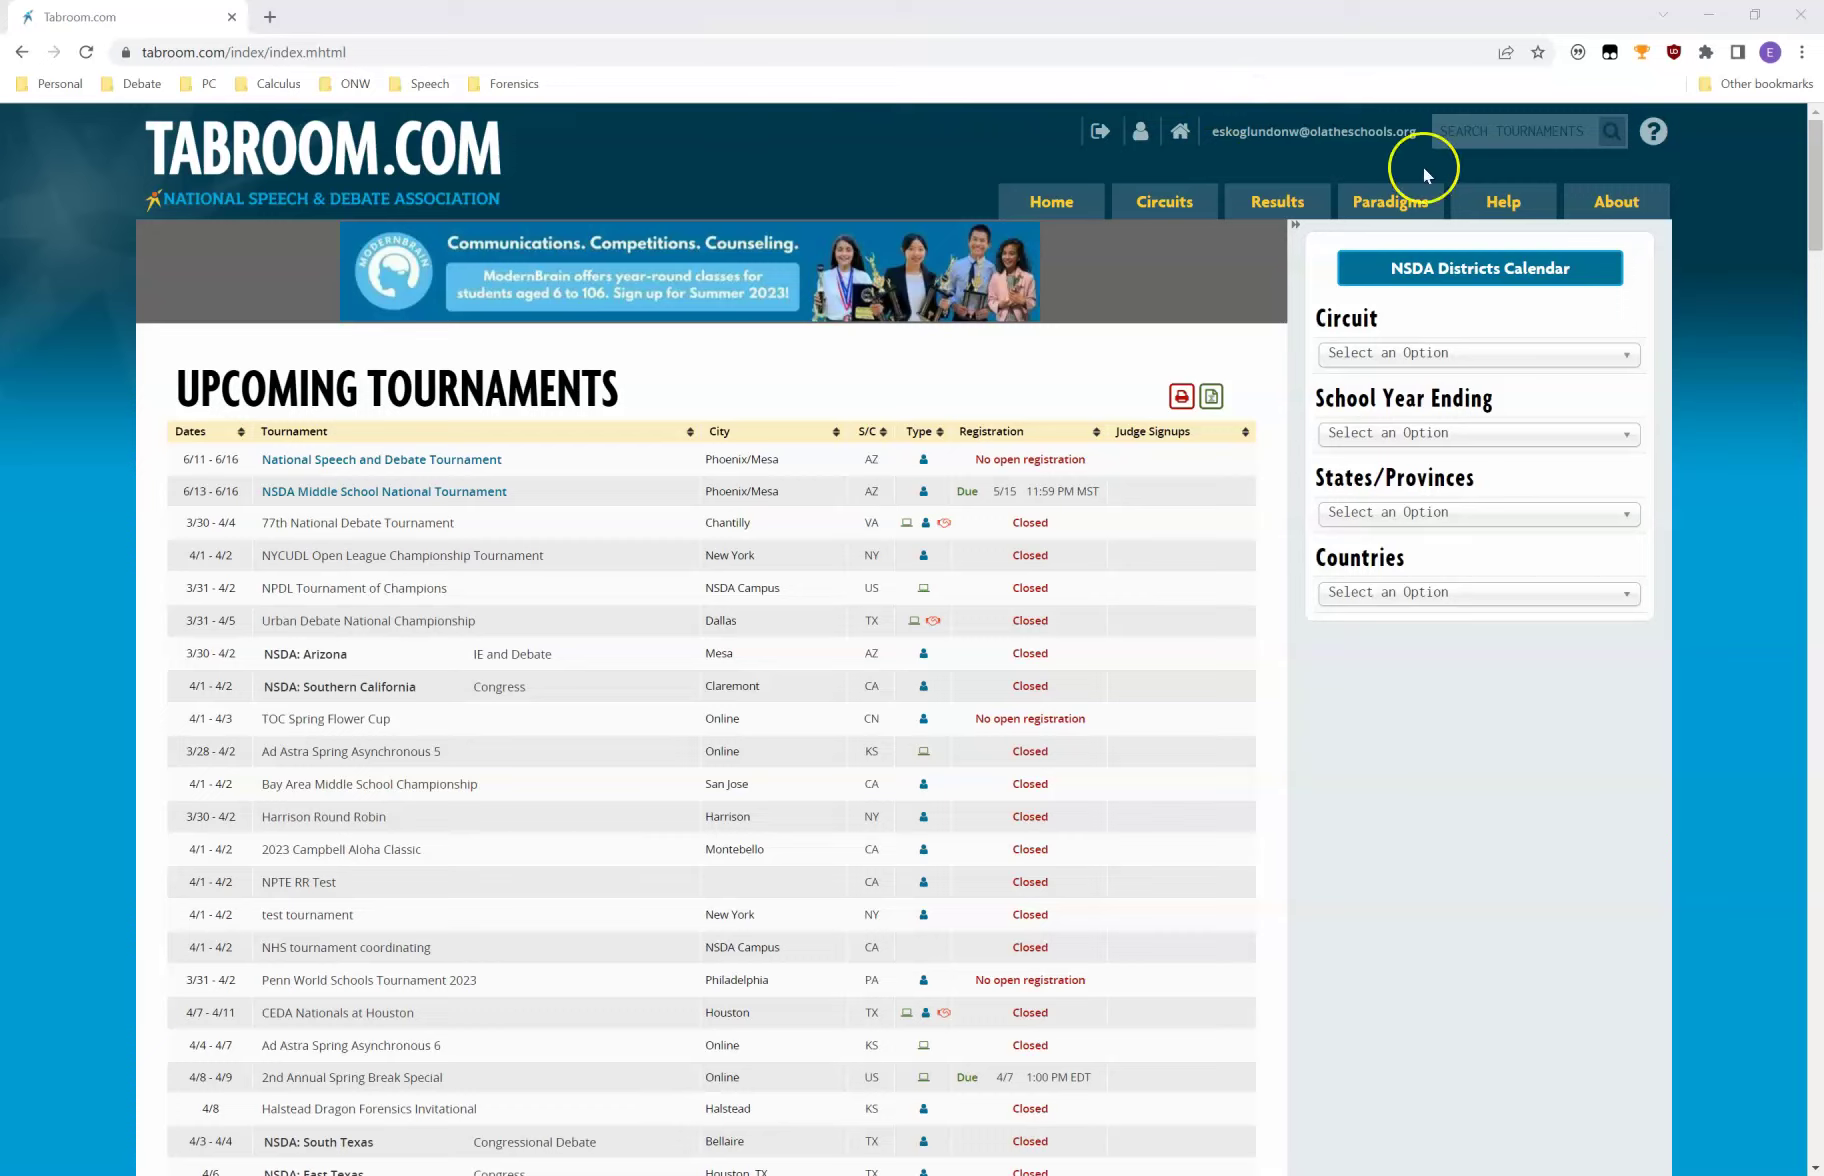
Start creating a new school/team named KS Test School 2 from the account page, with level High School/Secondary.
left_click(1366, 140)
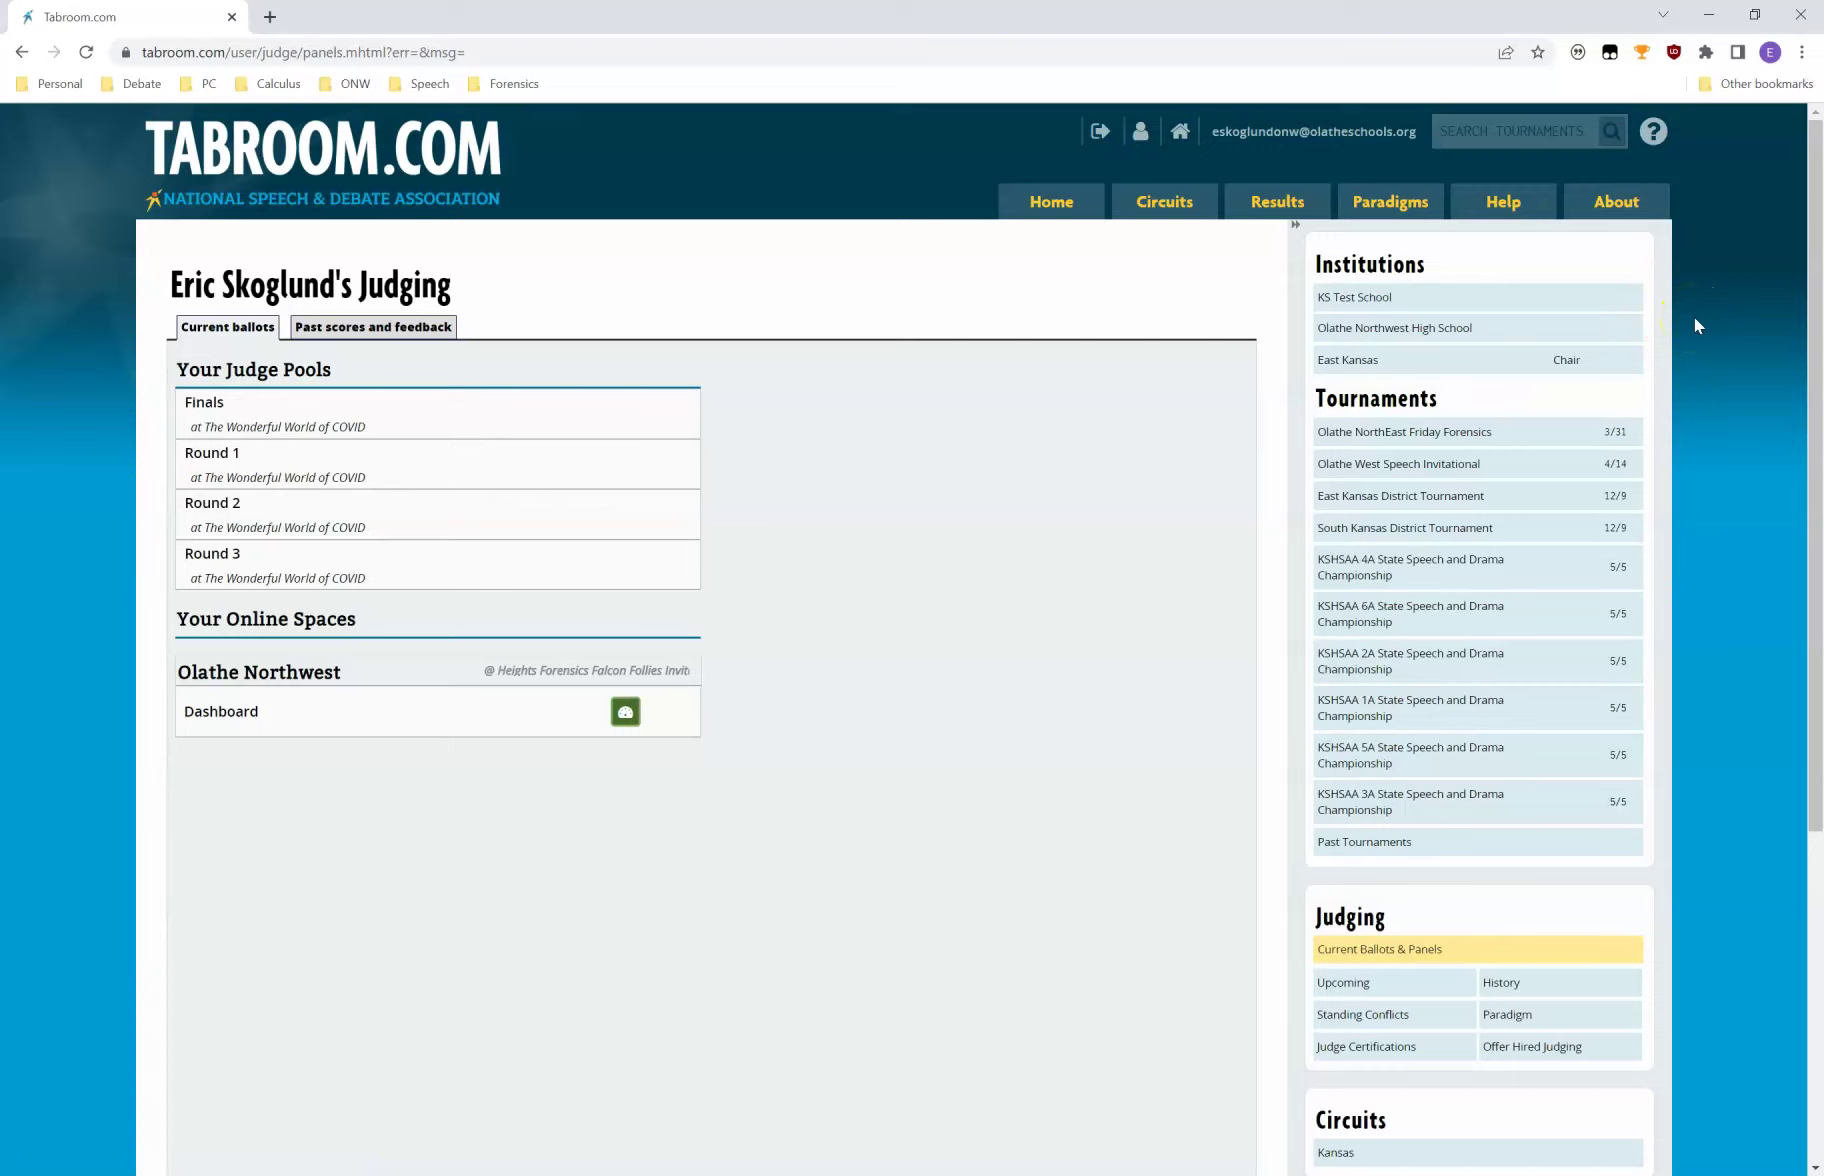
scroll(1694, 316, "down", 5)
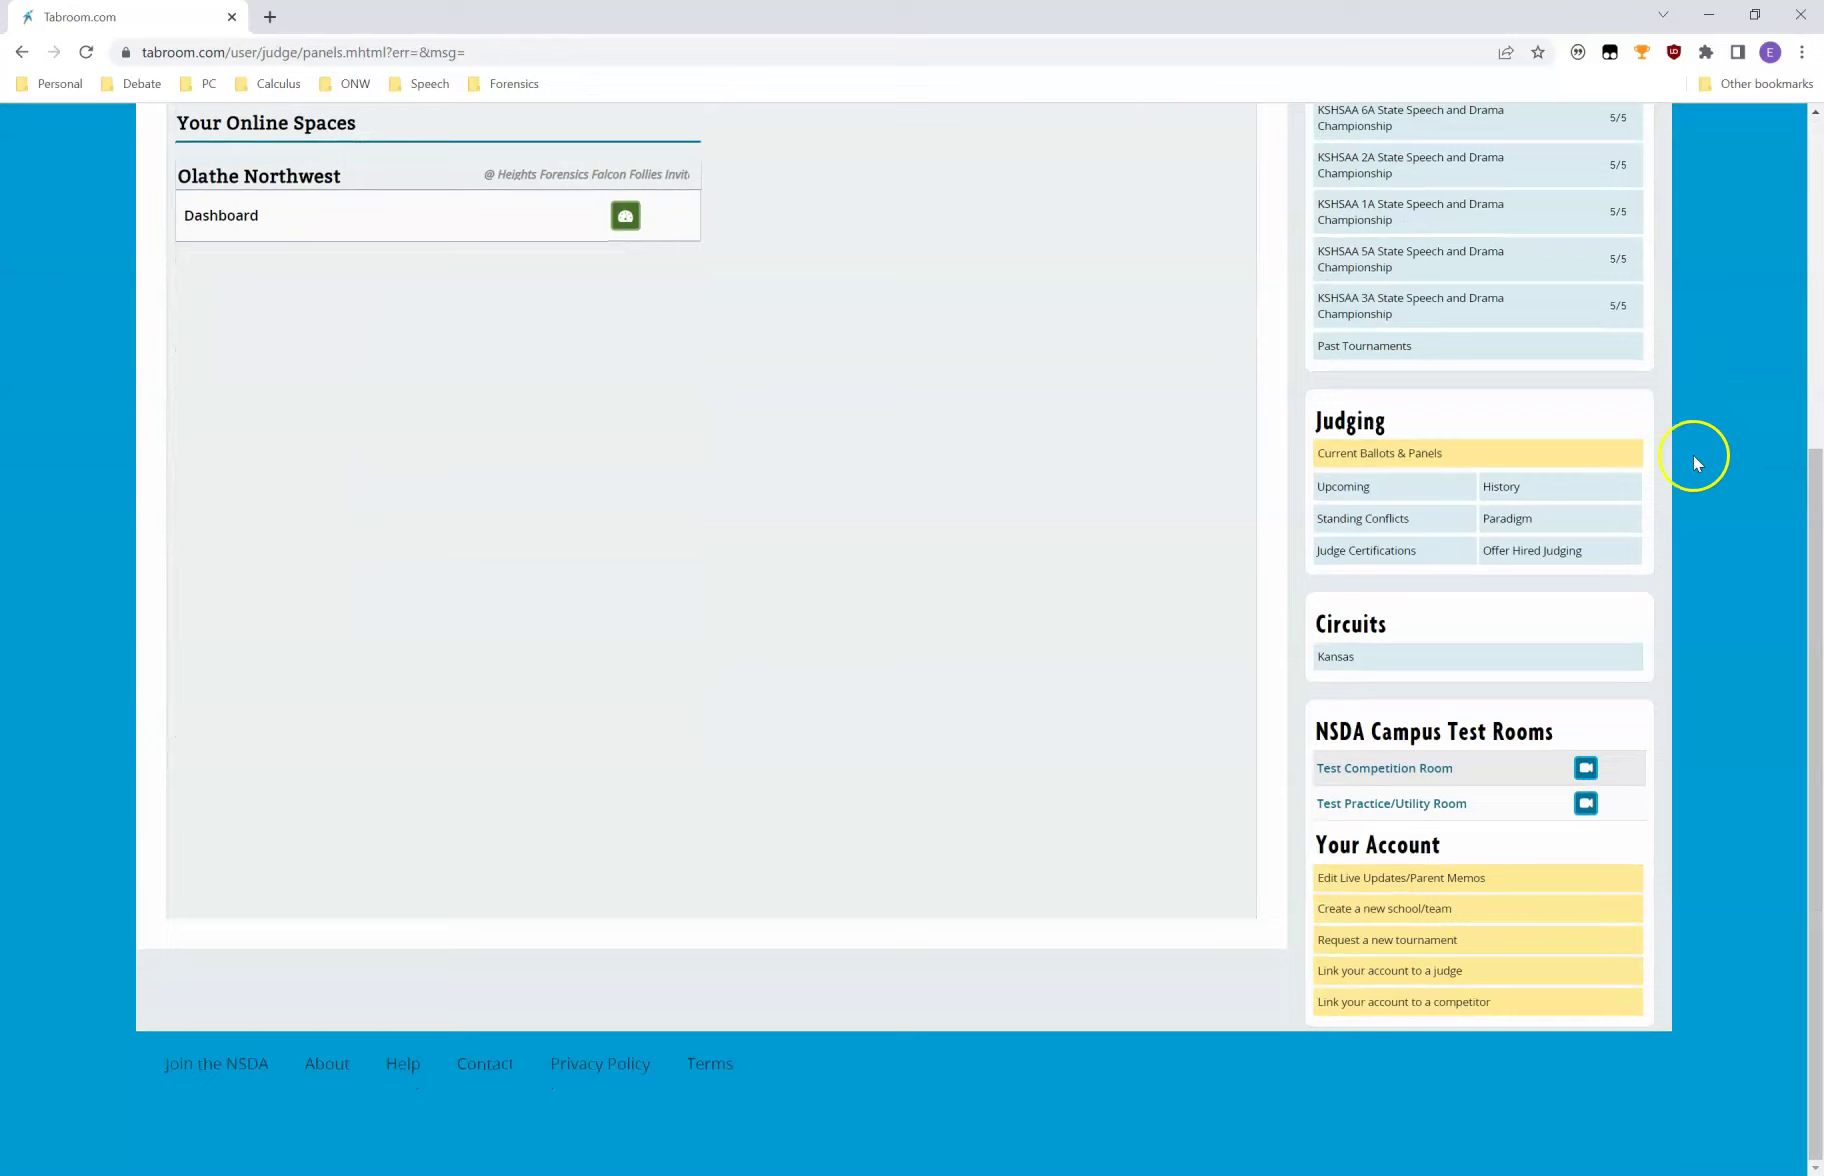
left_click(1474, 916)
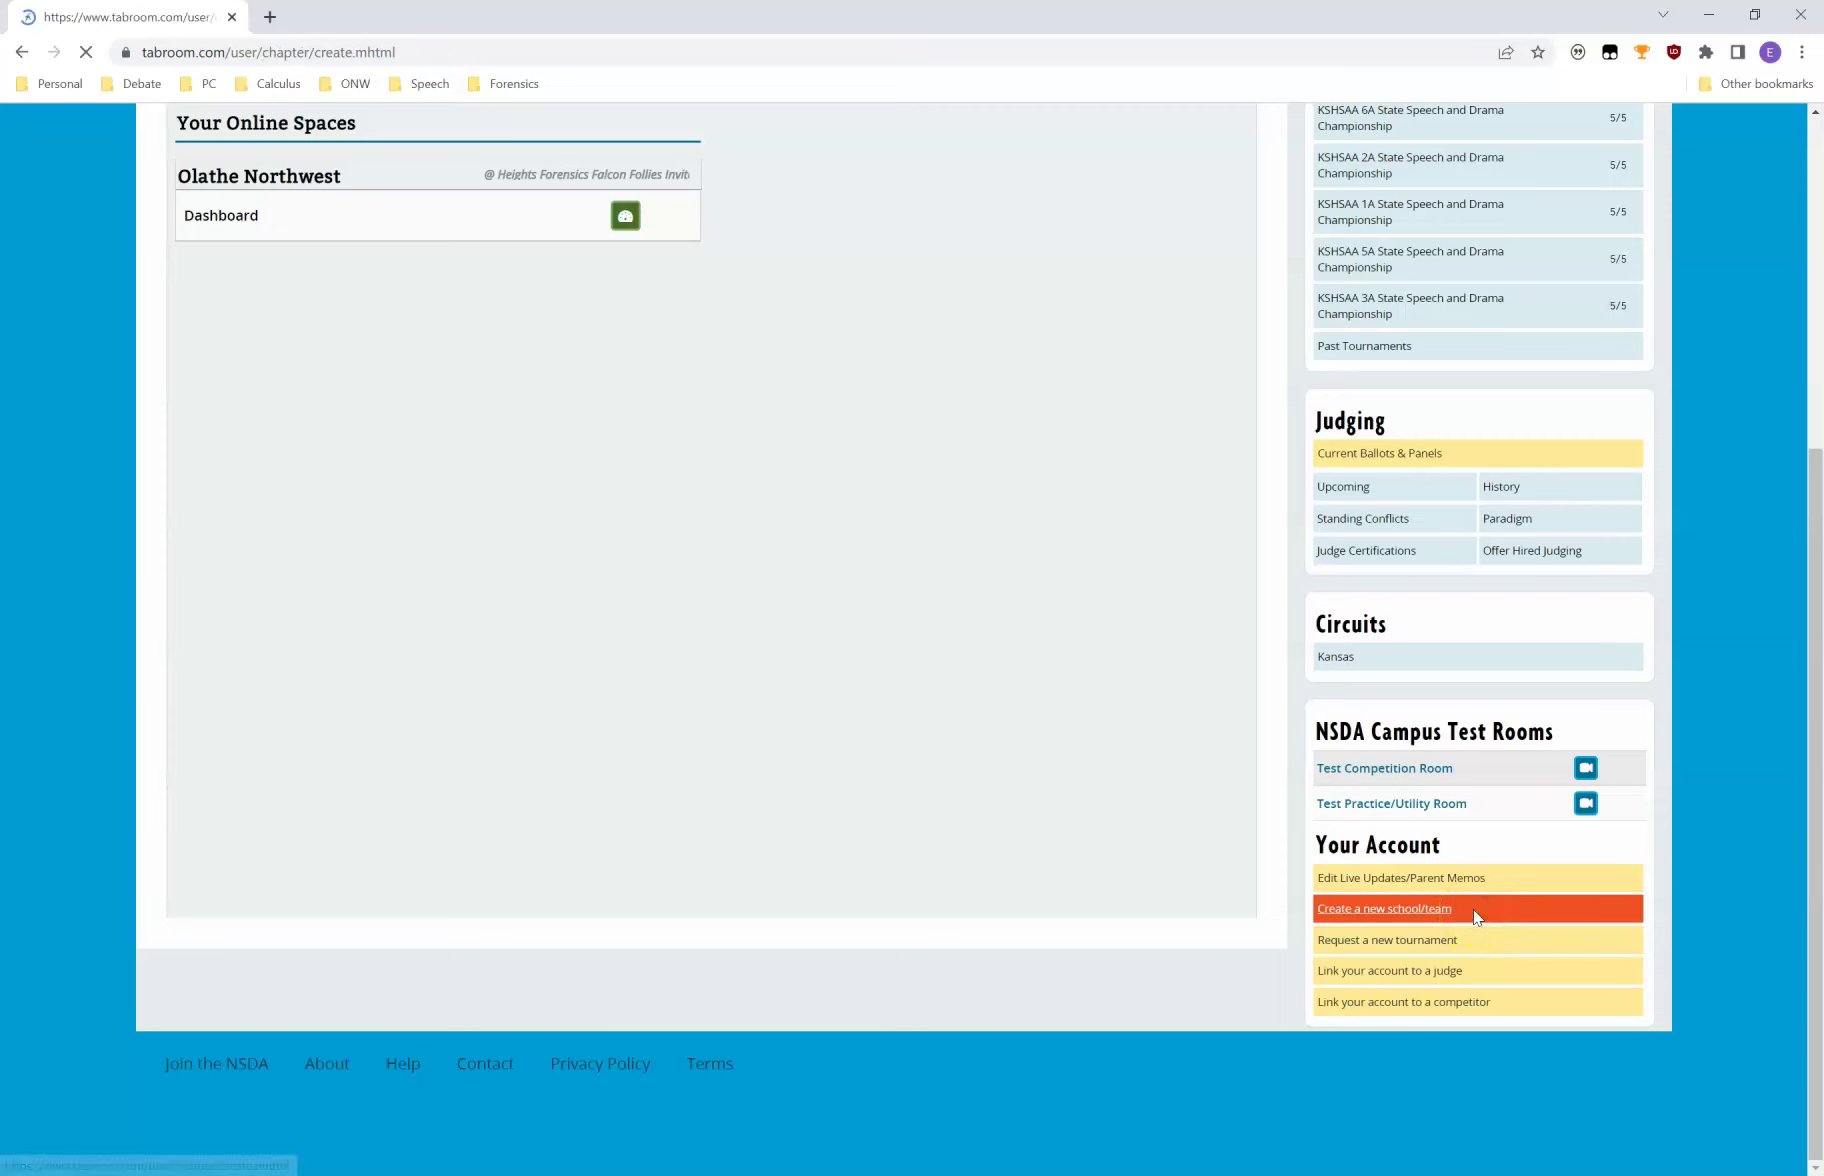
left_click(741, 333)
type("KS")
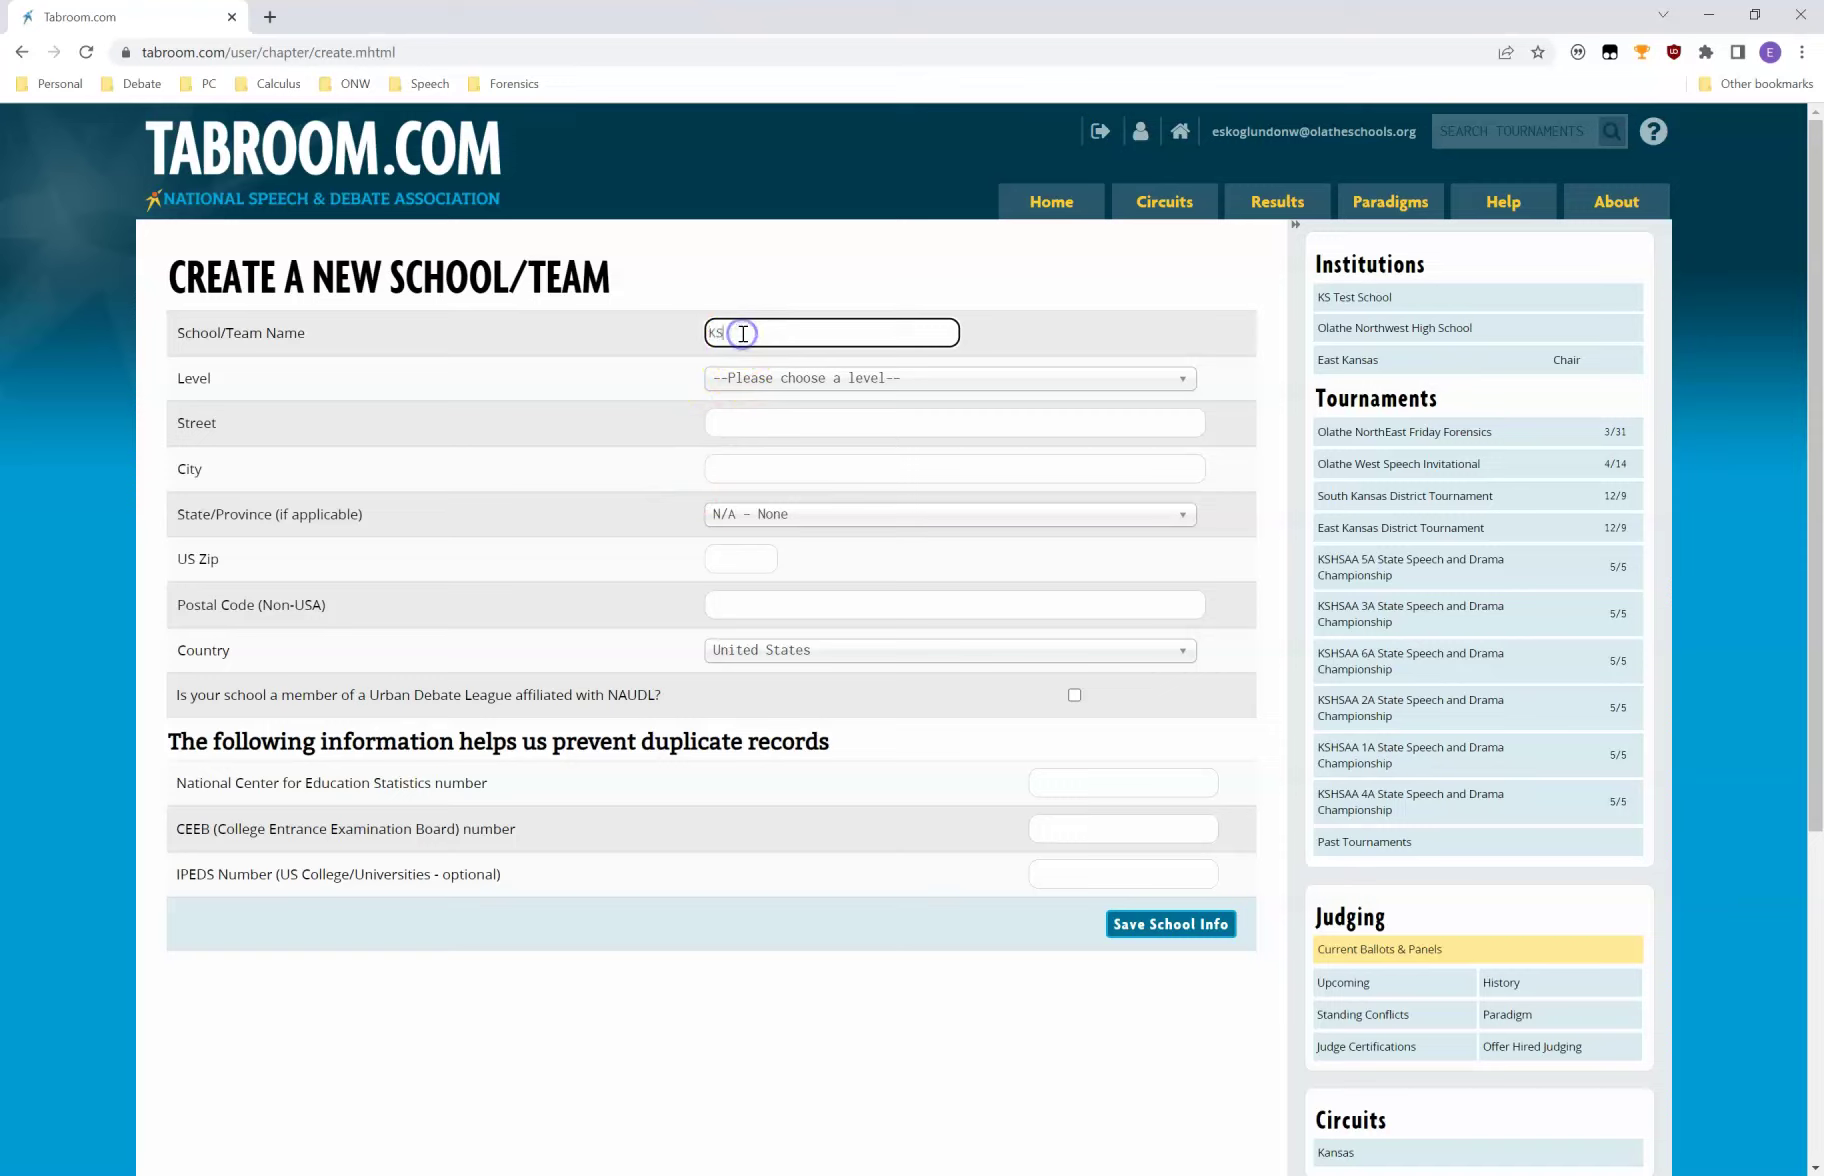
type(" Test School 2")
left_click(805, 376)
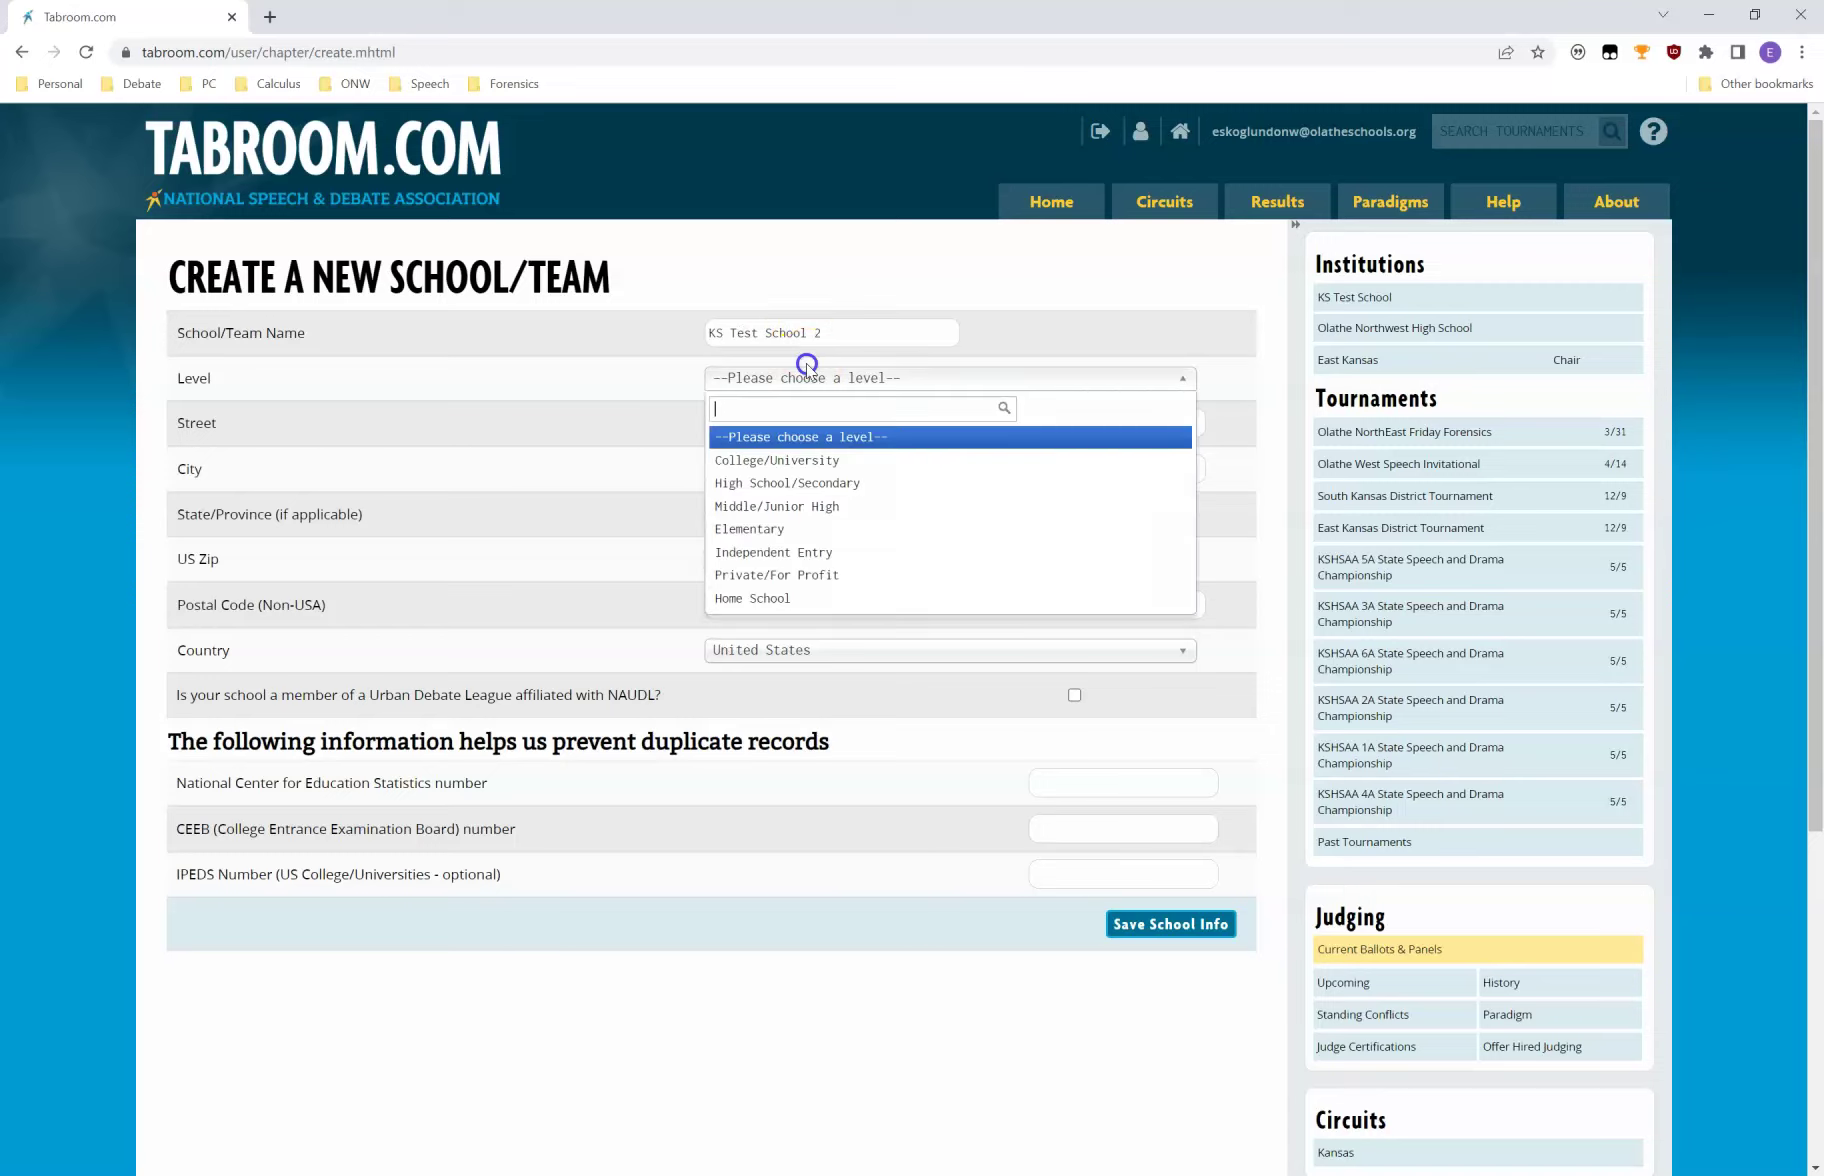
left_click(823, 487)
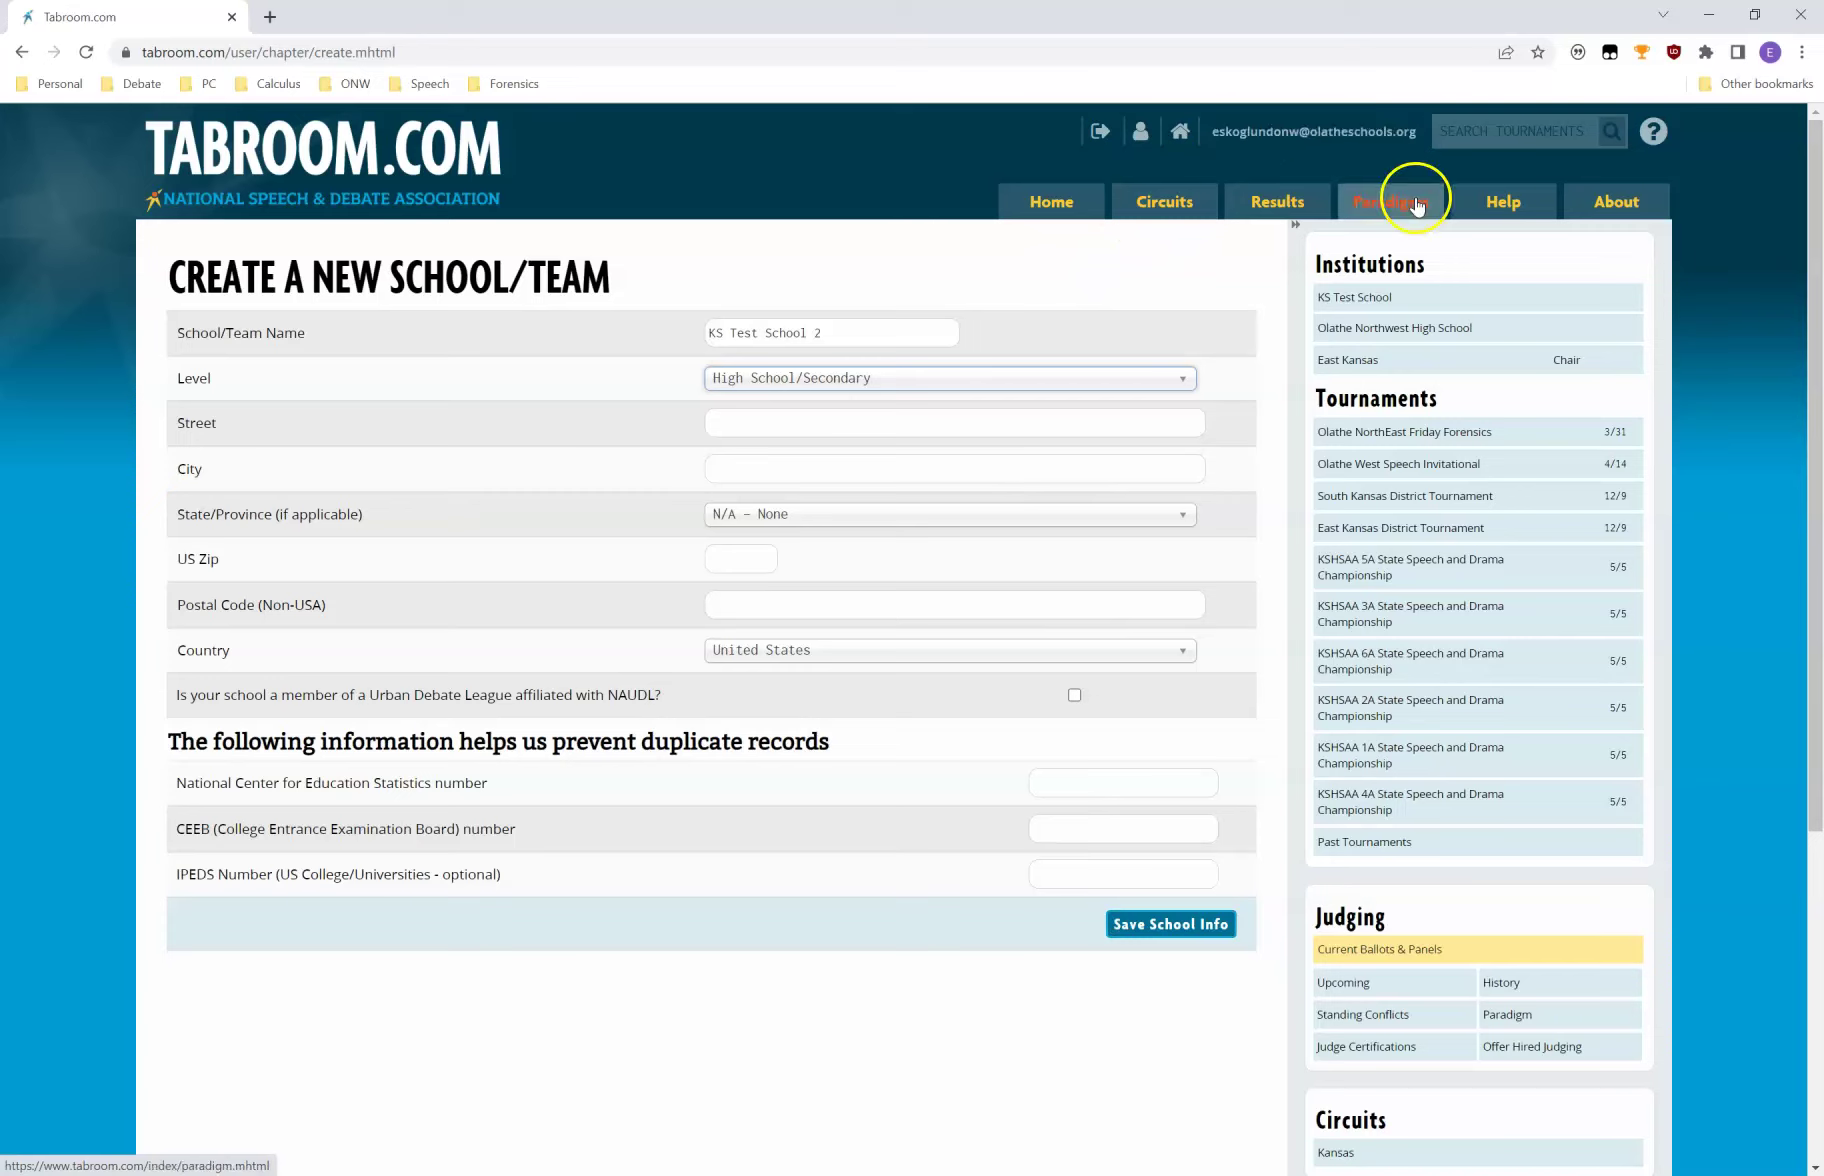
Return to the account page and open the KS Test School institution.
left_click(1380, 131)
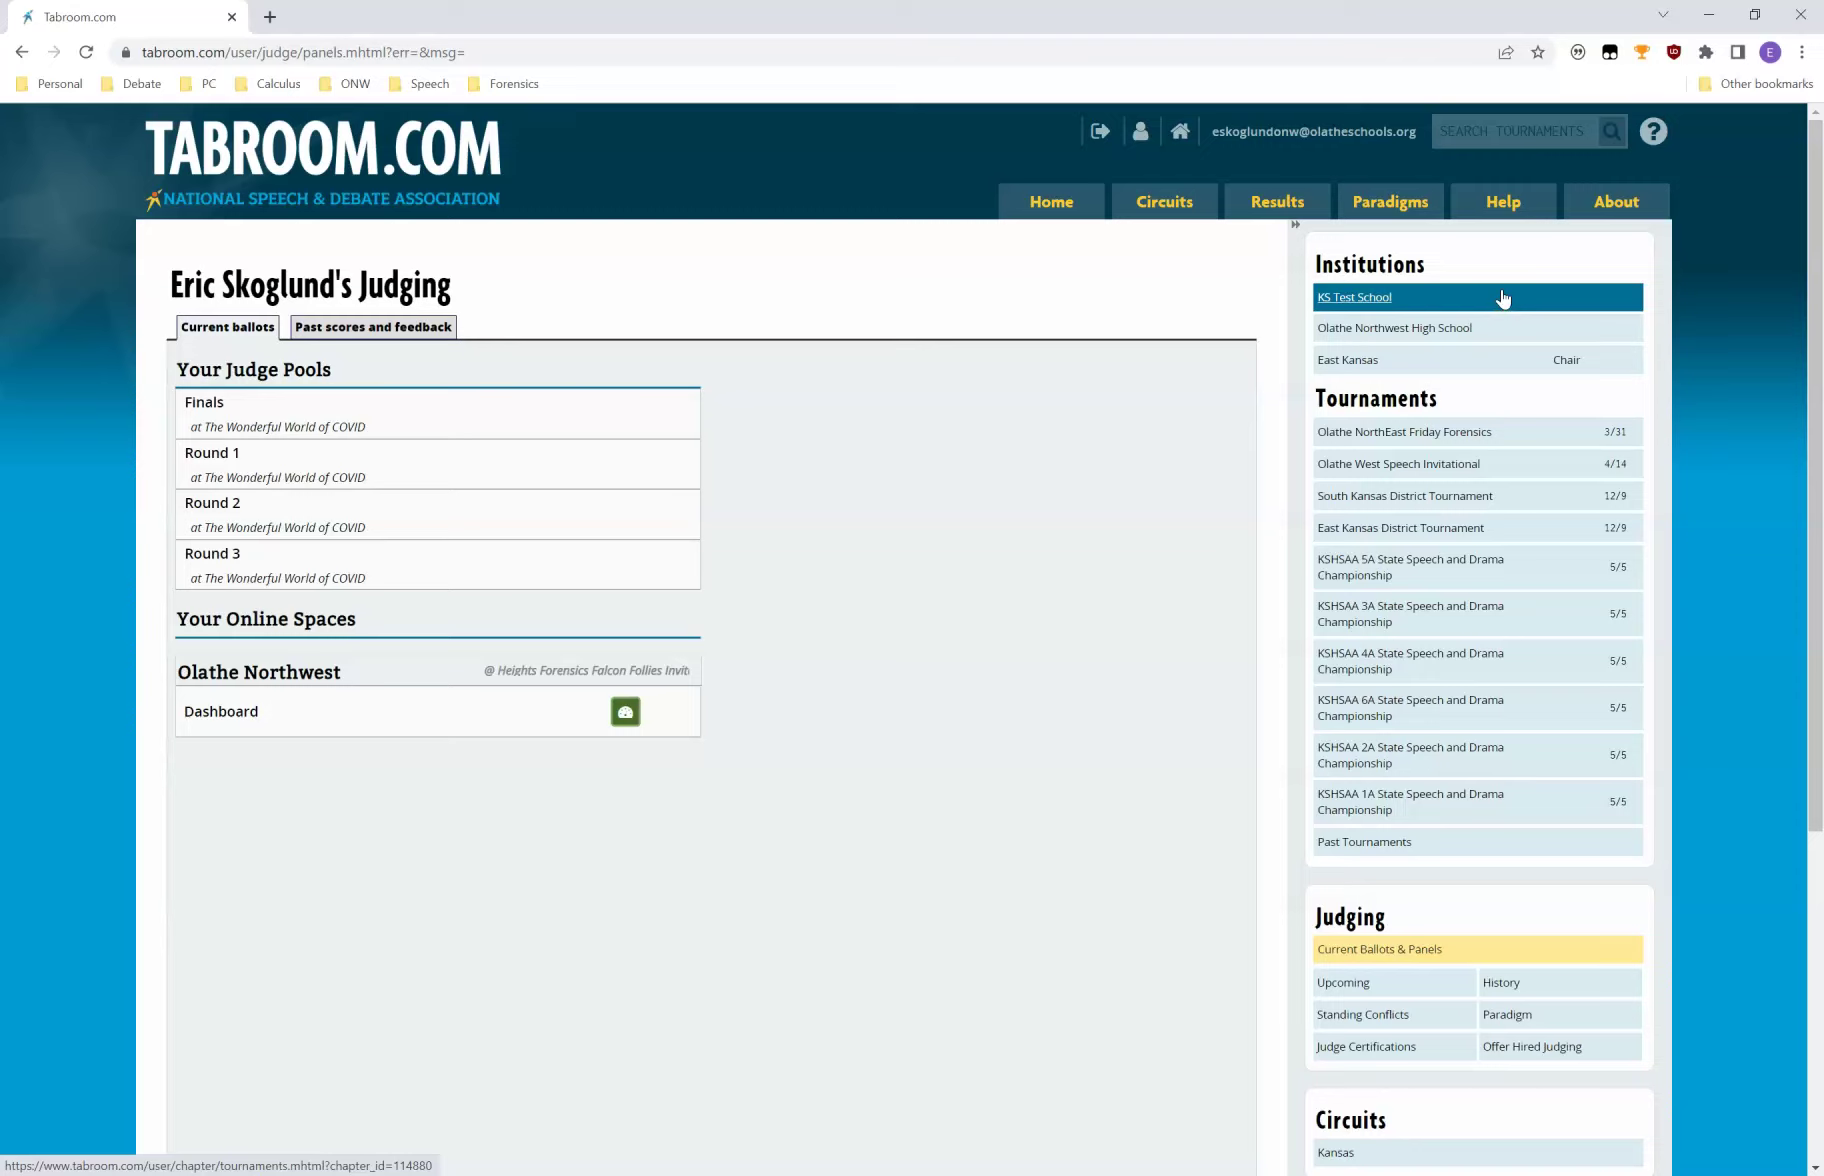
left_click(1616, 292)
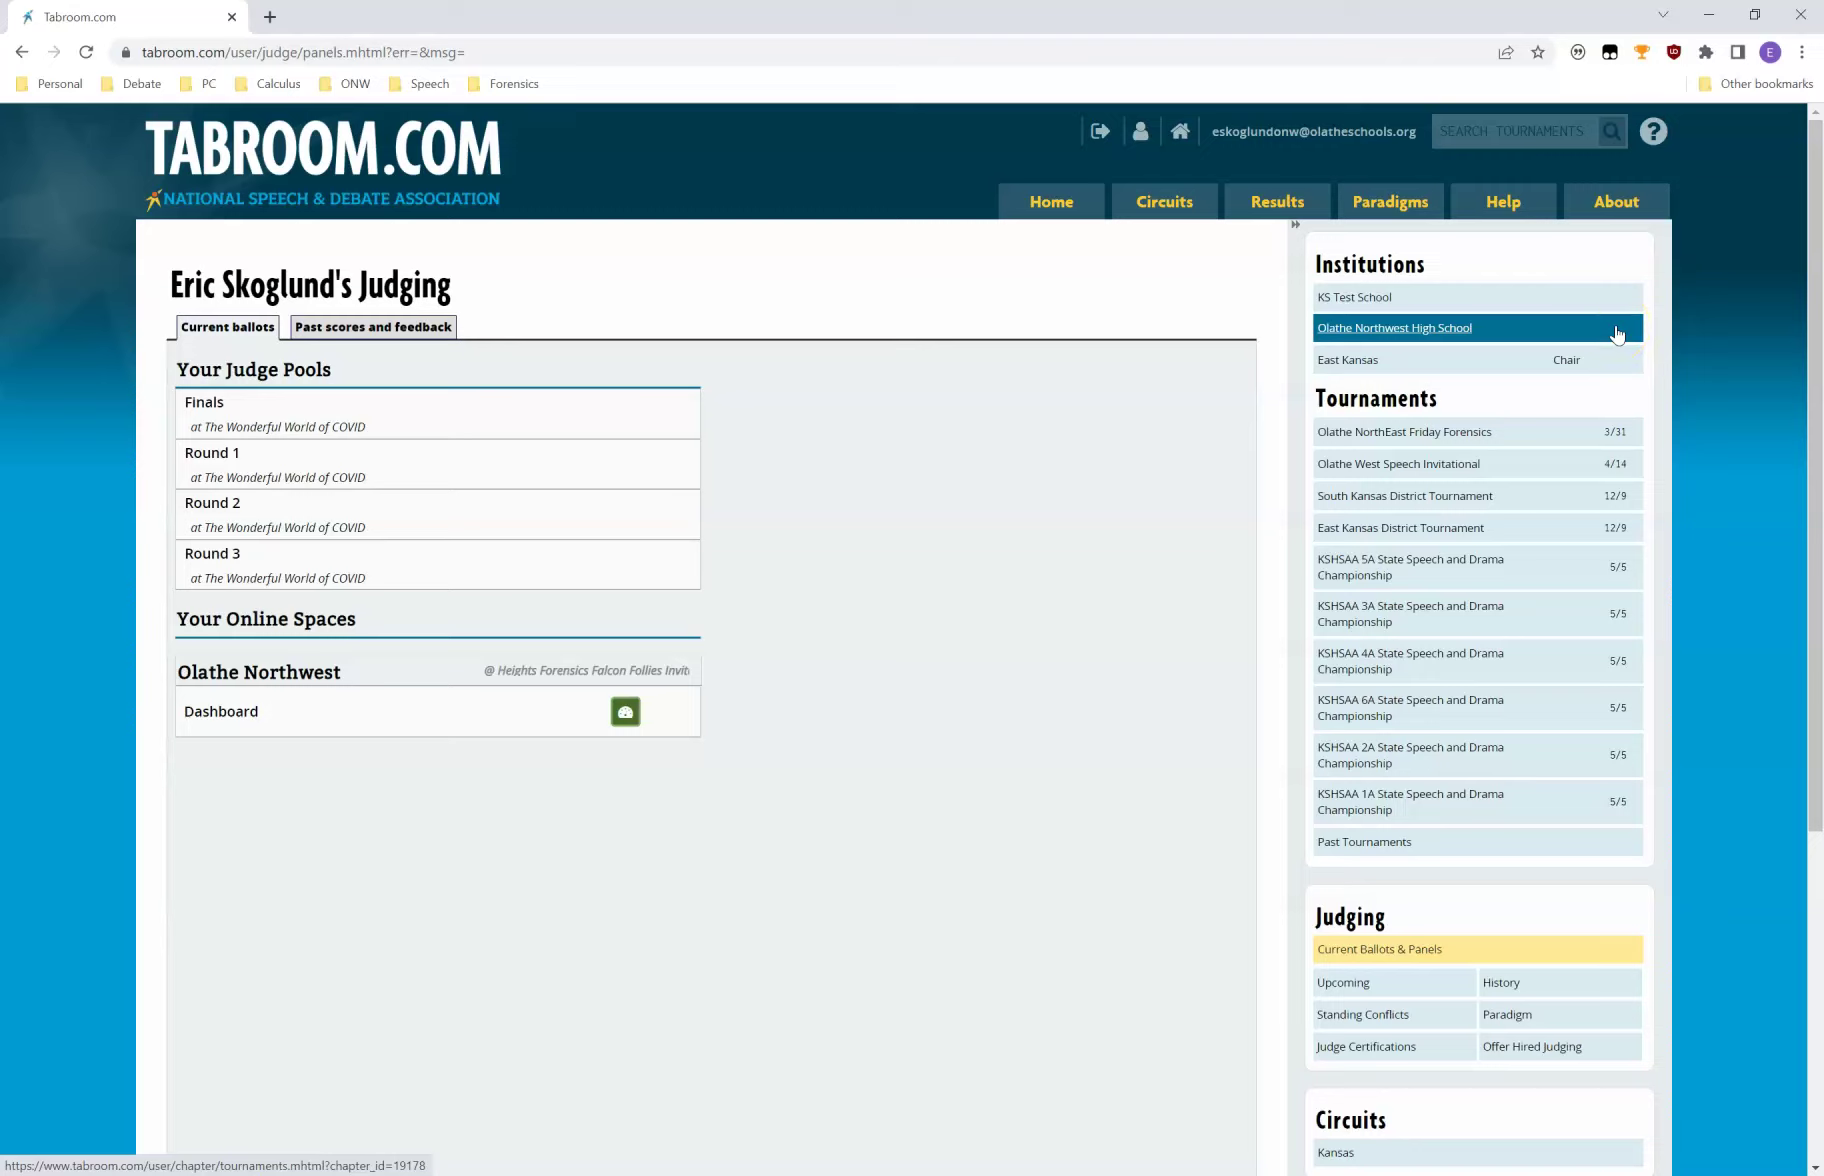
left_click(1552, 302)
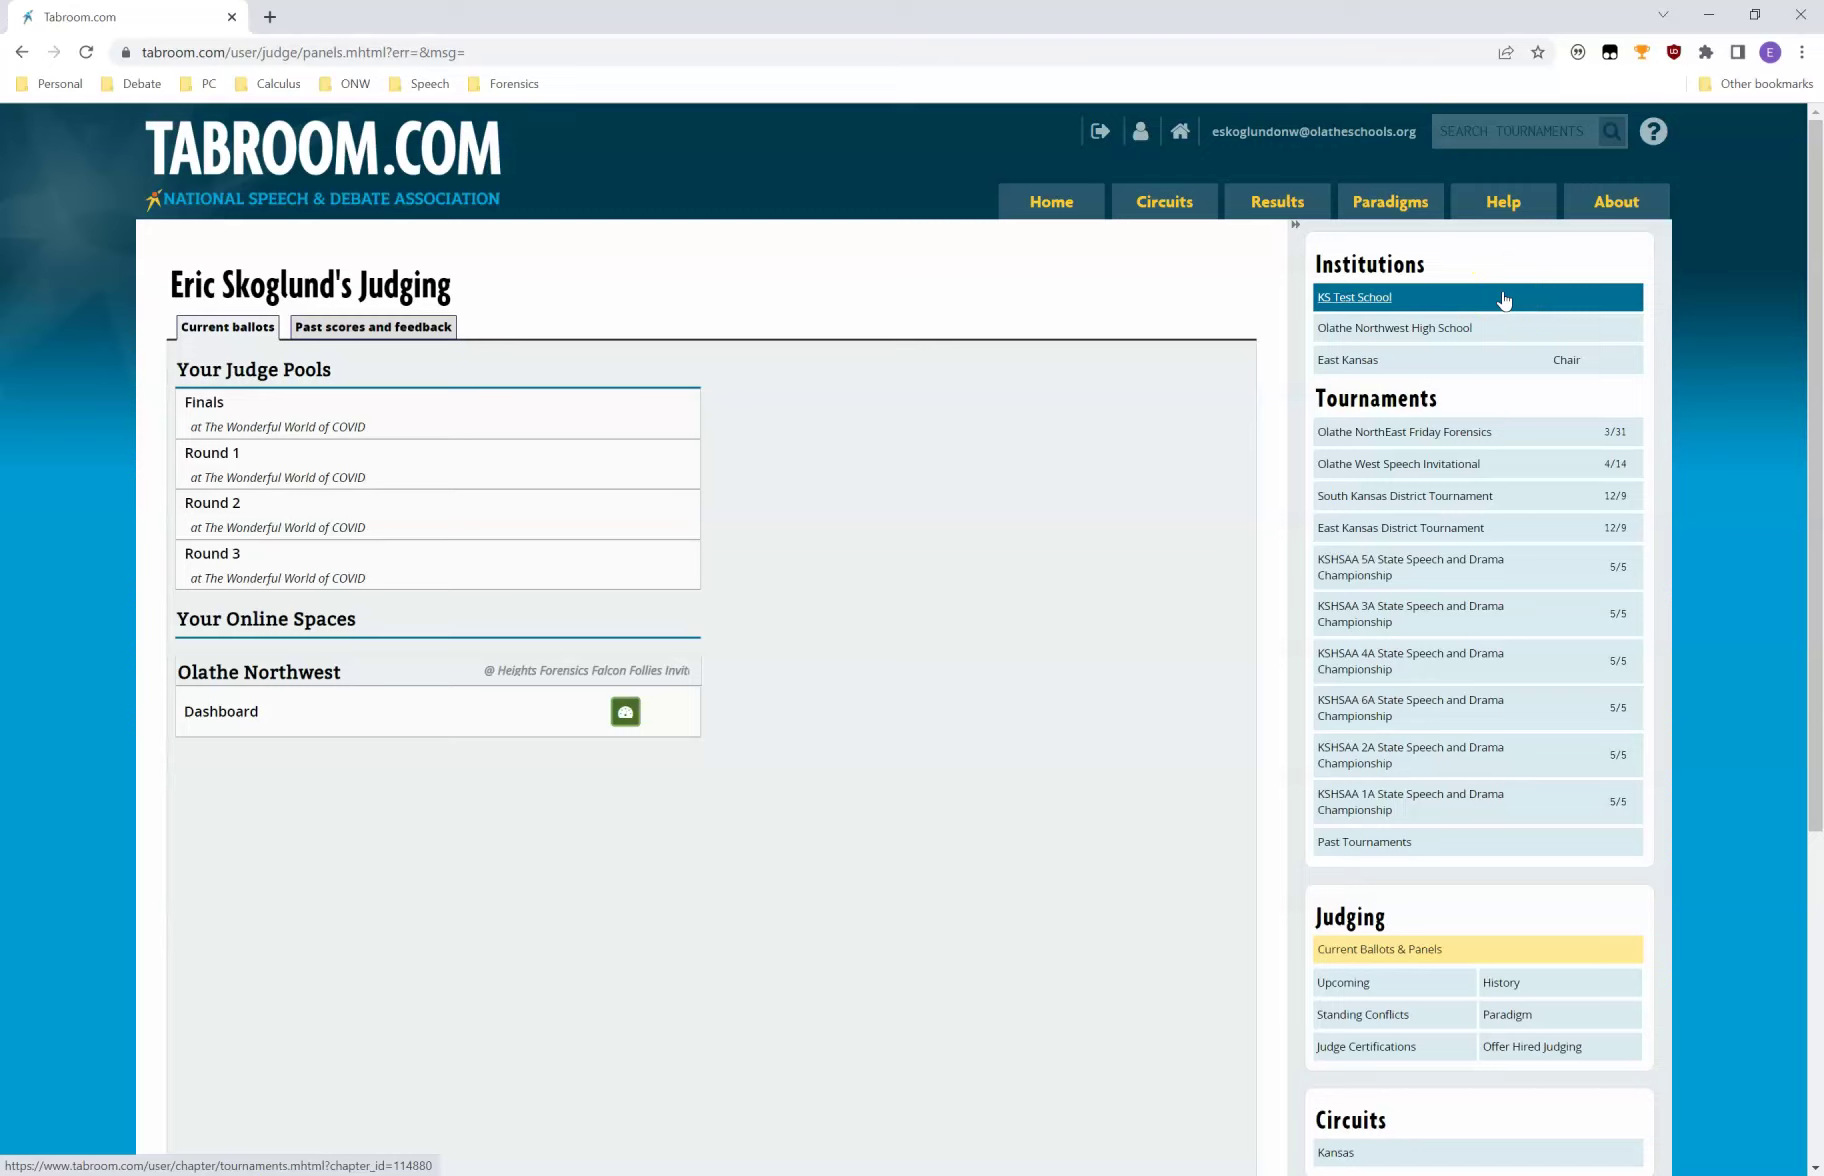
left_click(1503, 299)
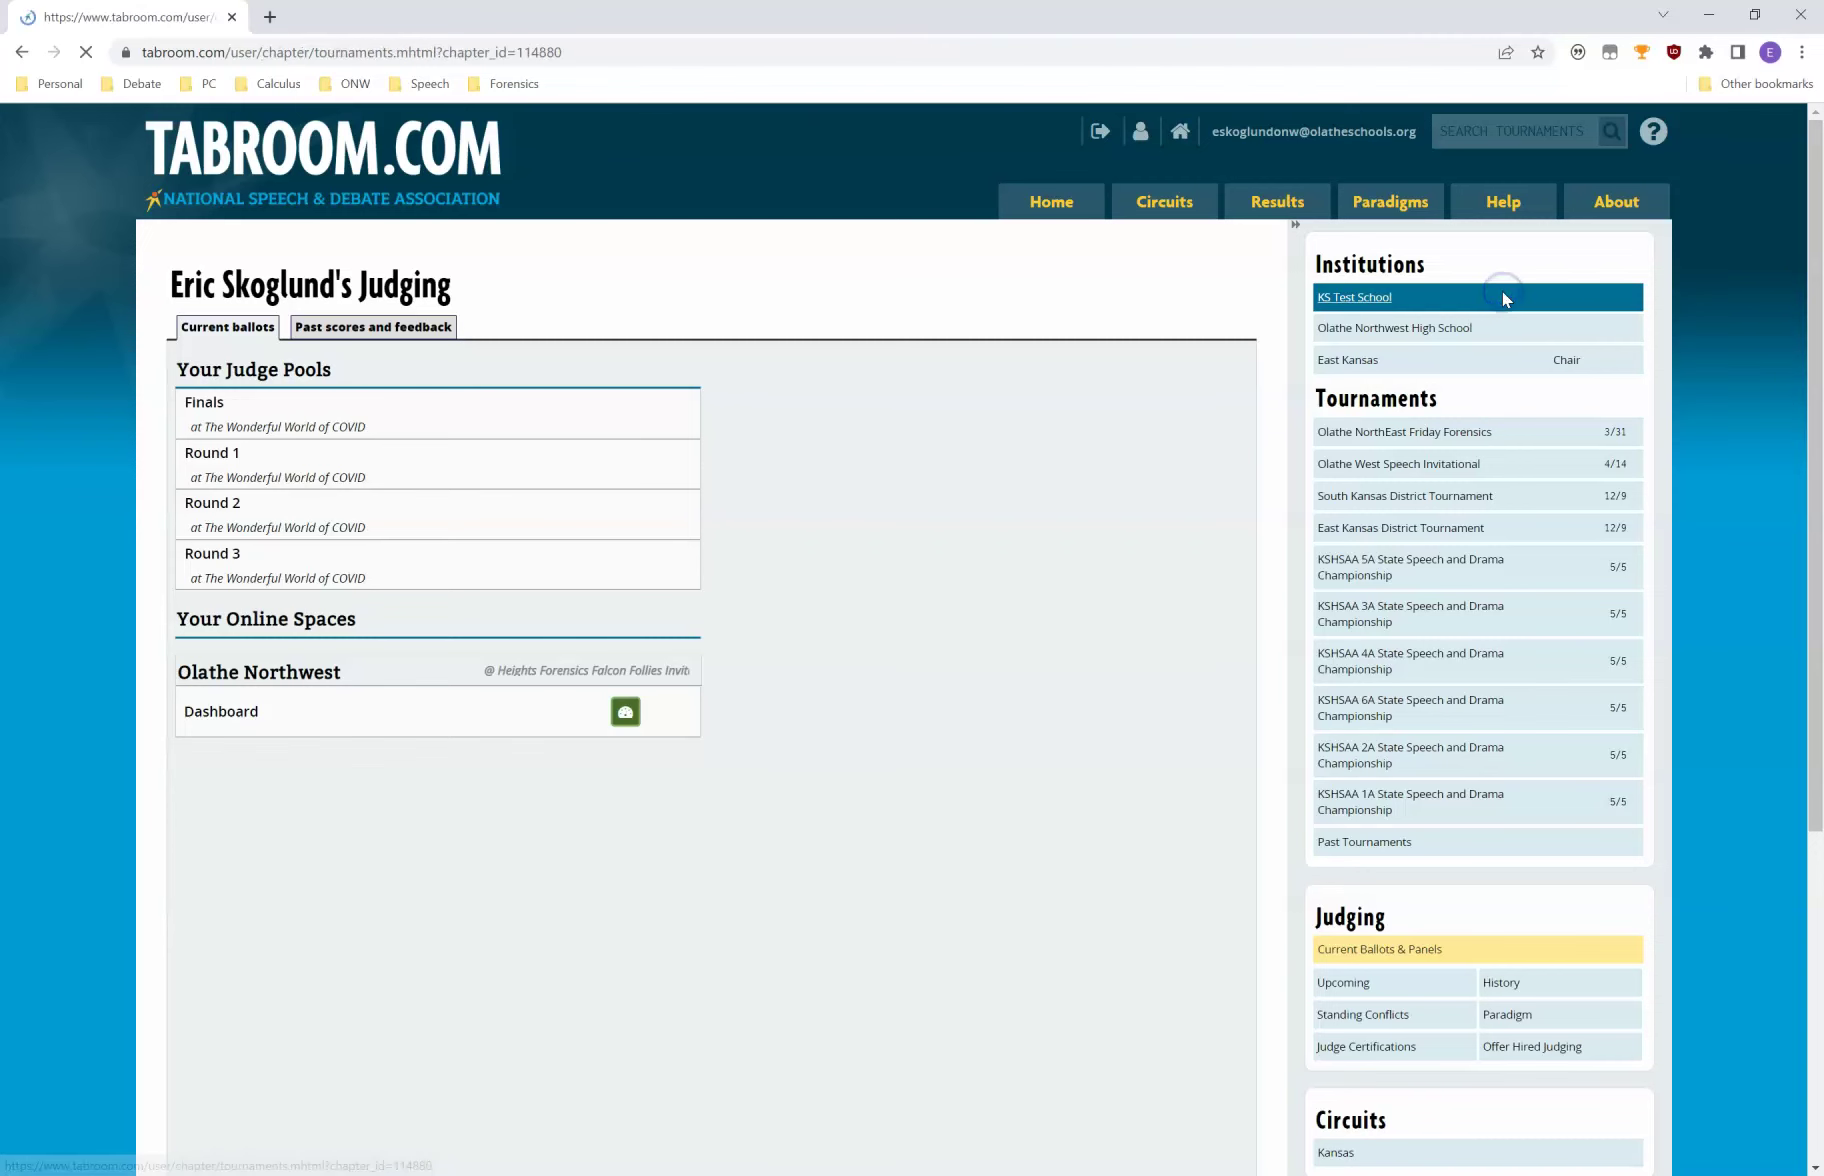
left_click(1326, 265)
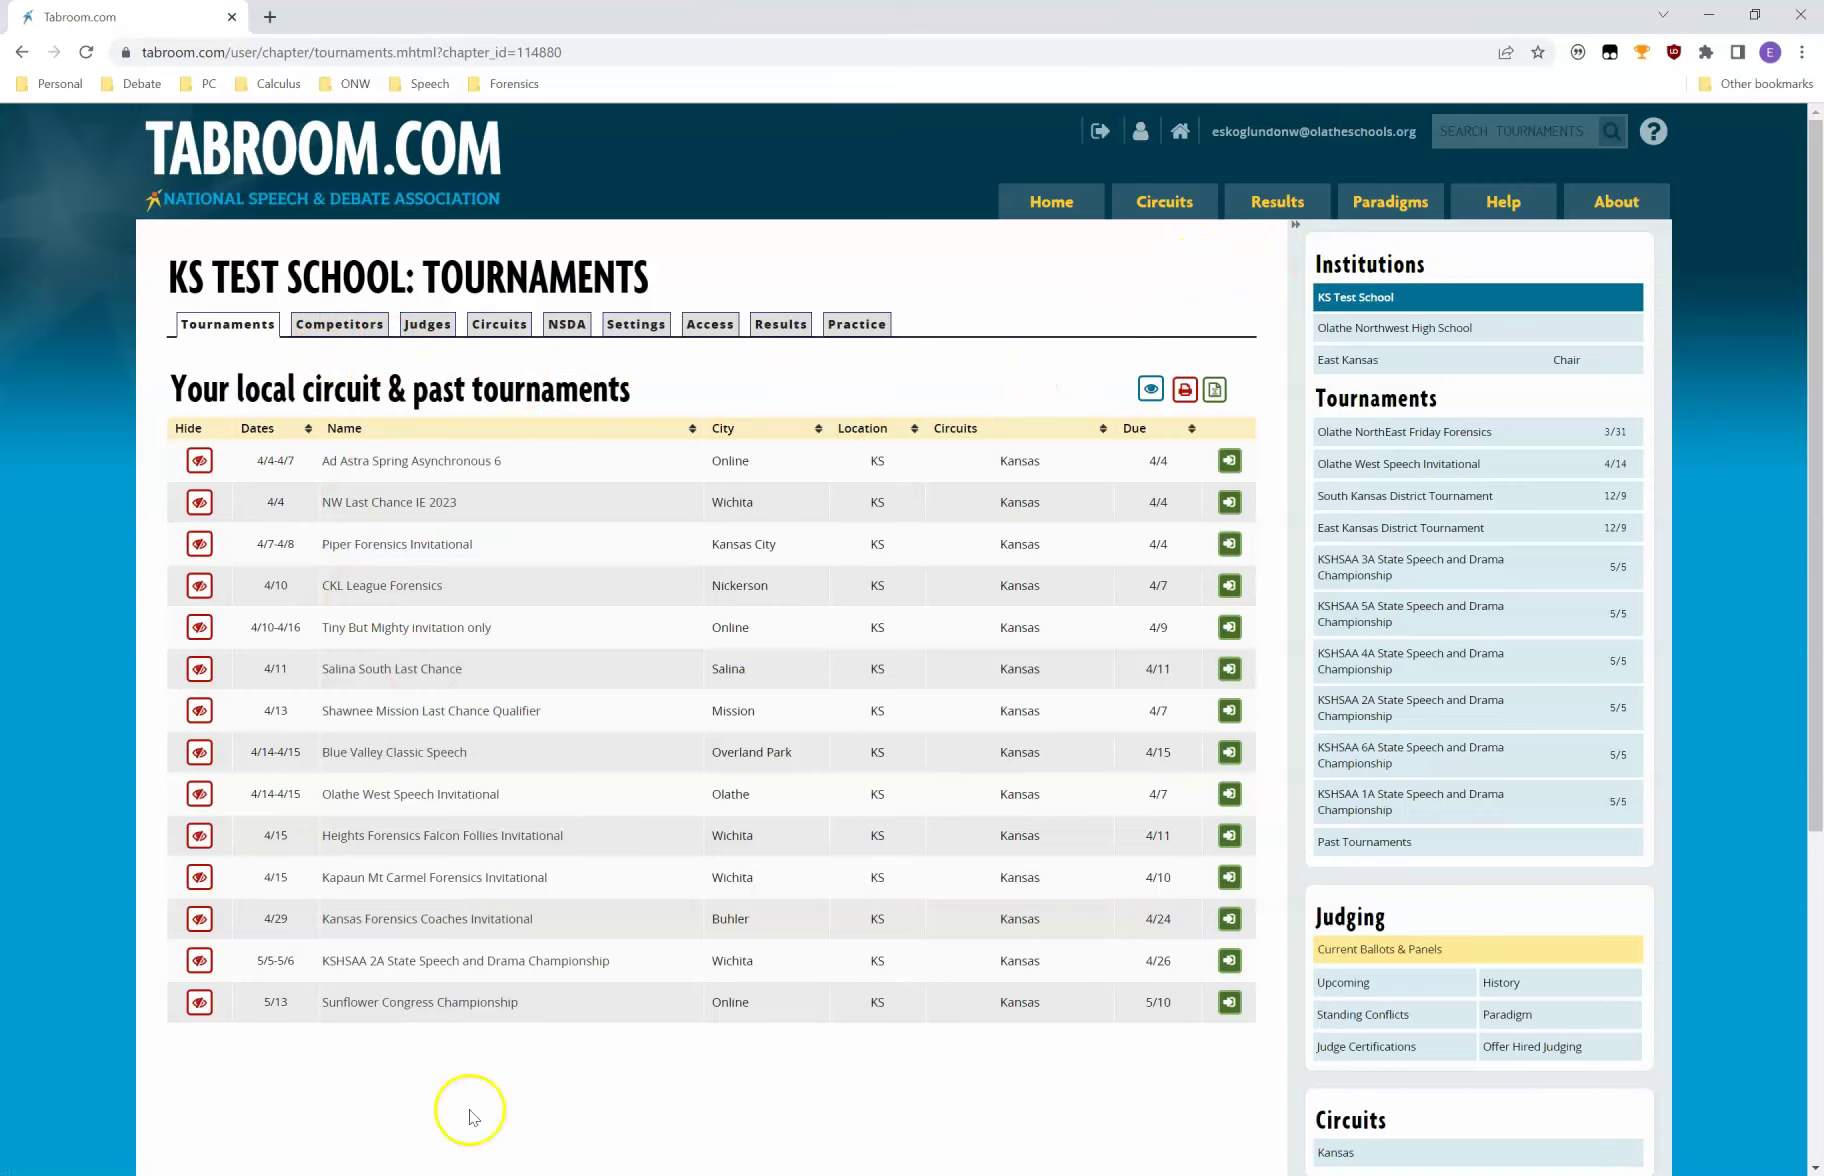
Open the competitor roster of KS Test School and start adding a new student.
left_click(348, 326)
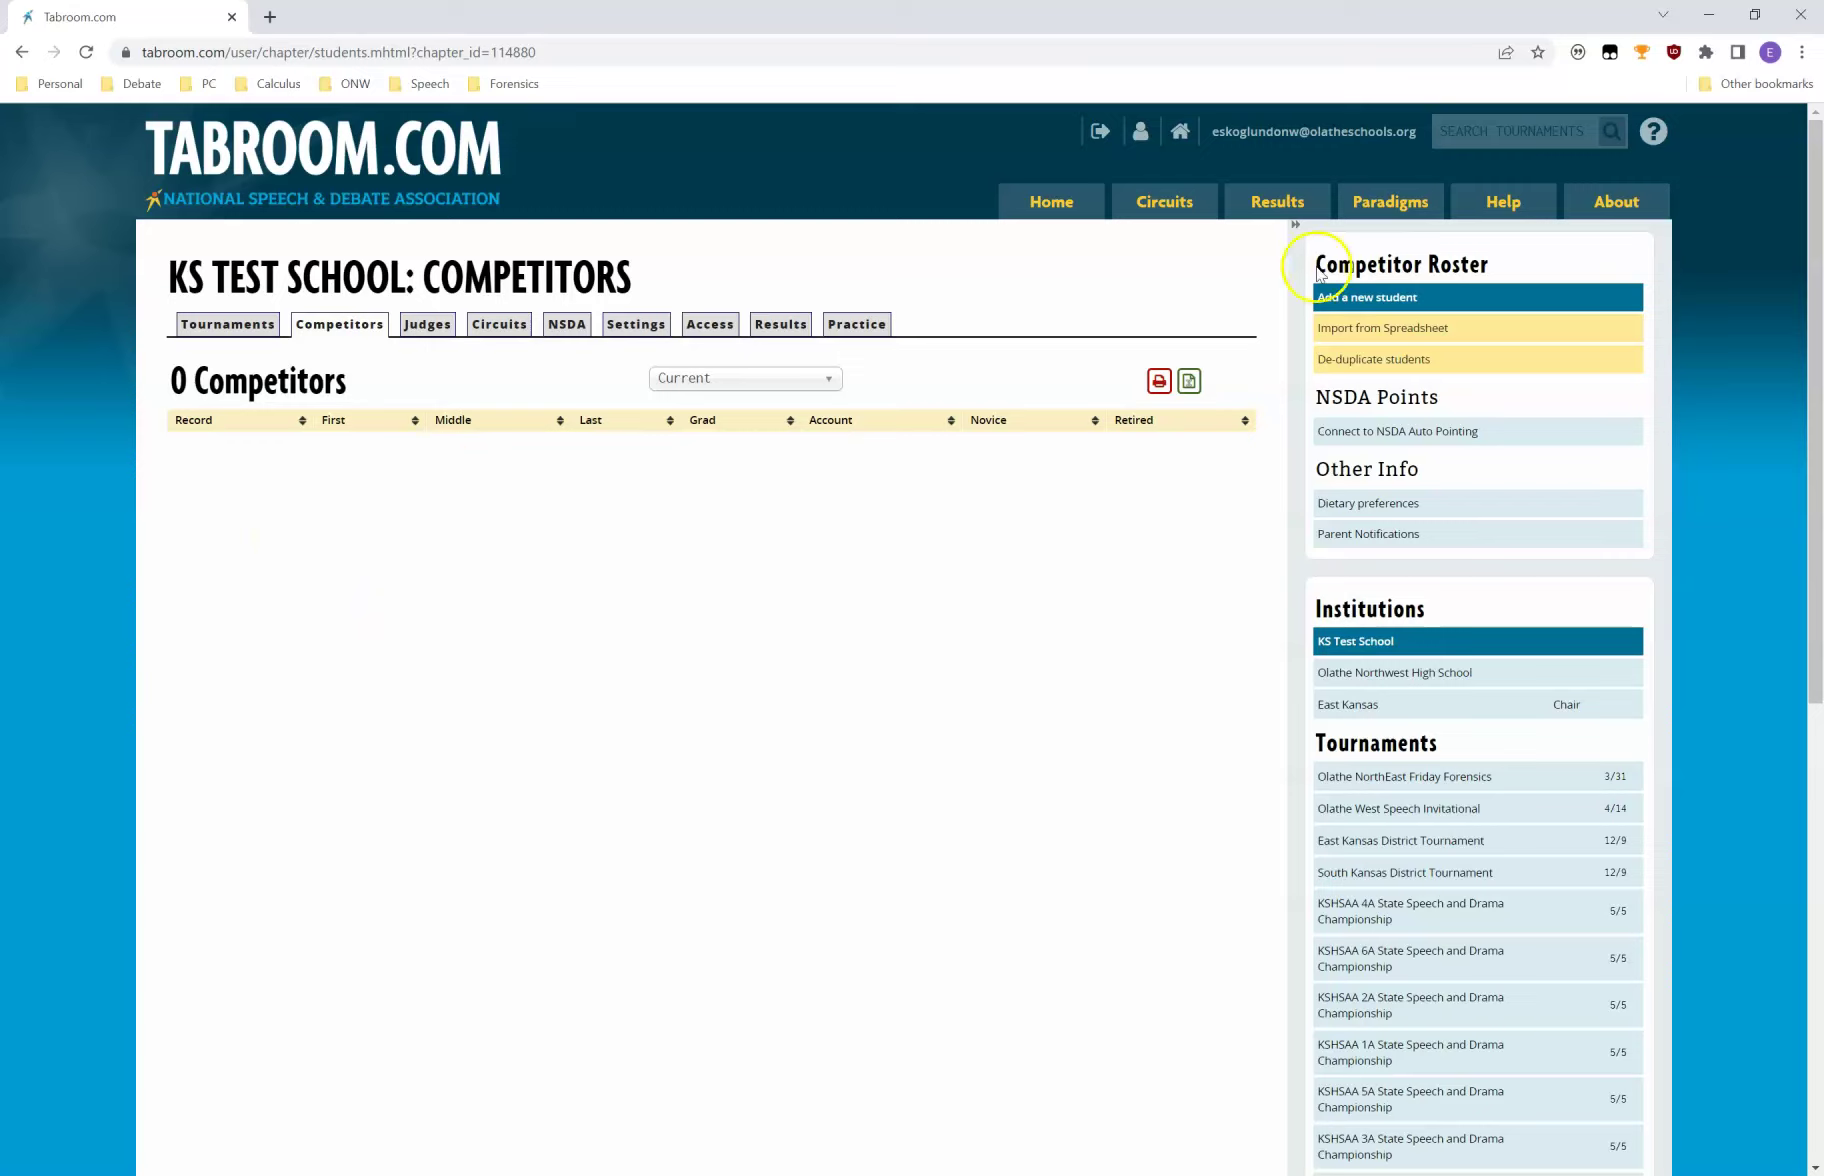
left_click(1420, 299)
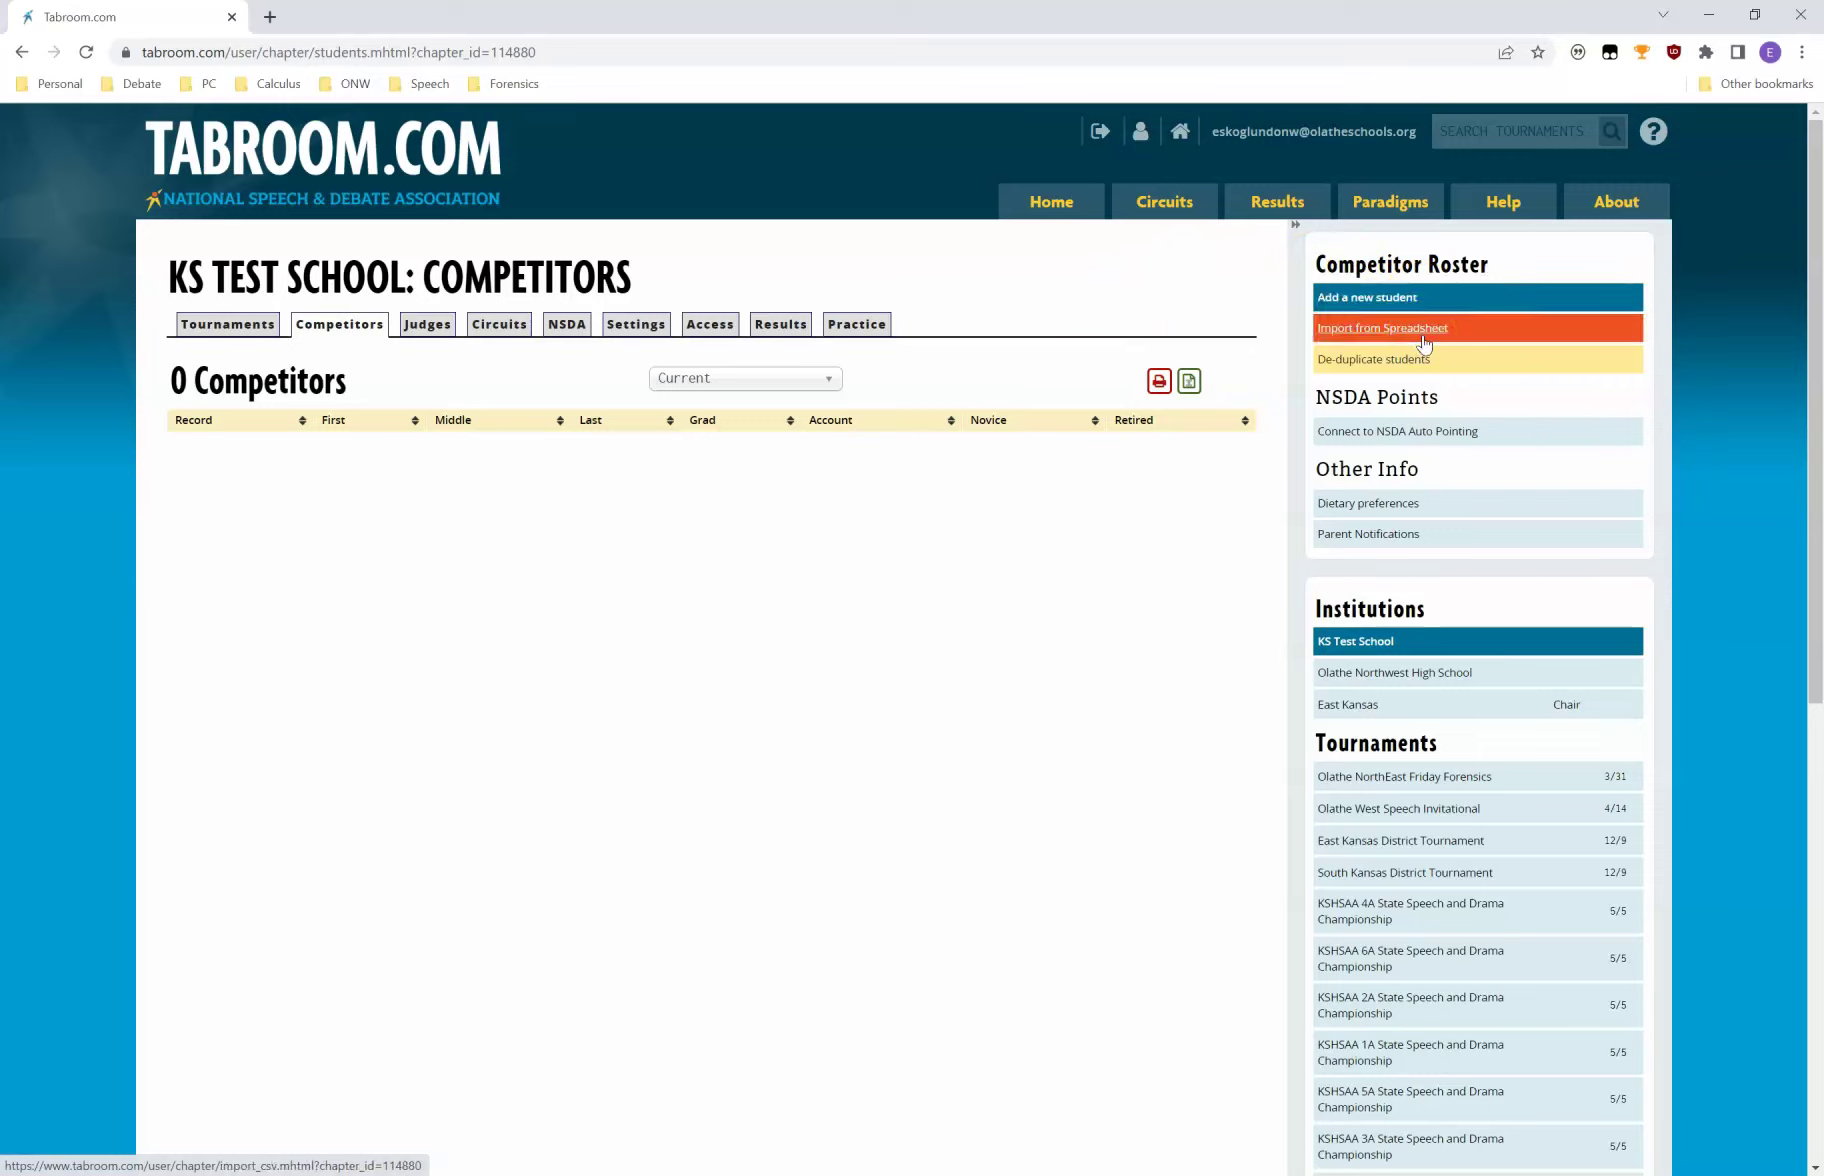
left_click(1433, 300)
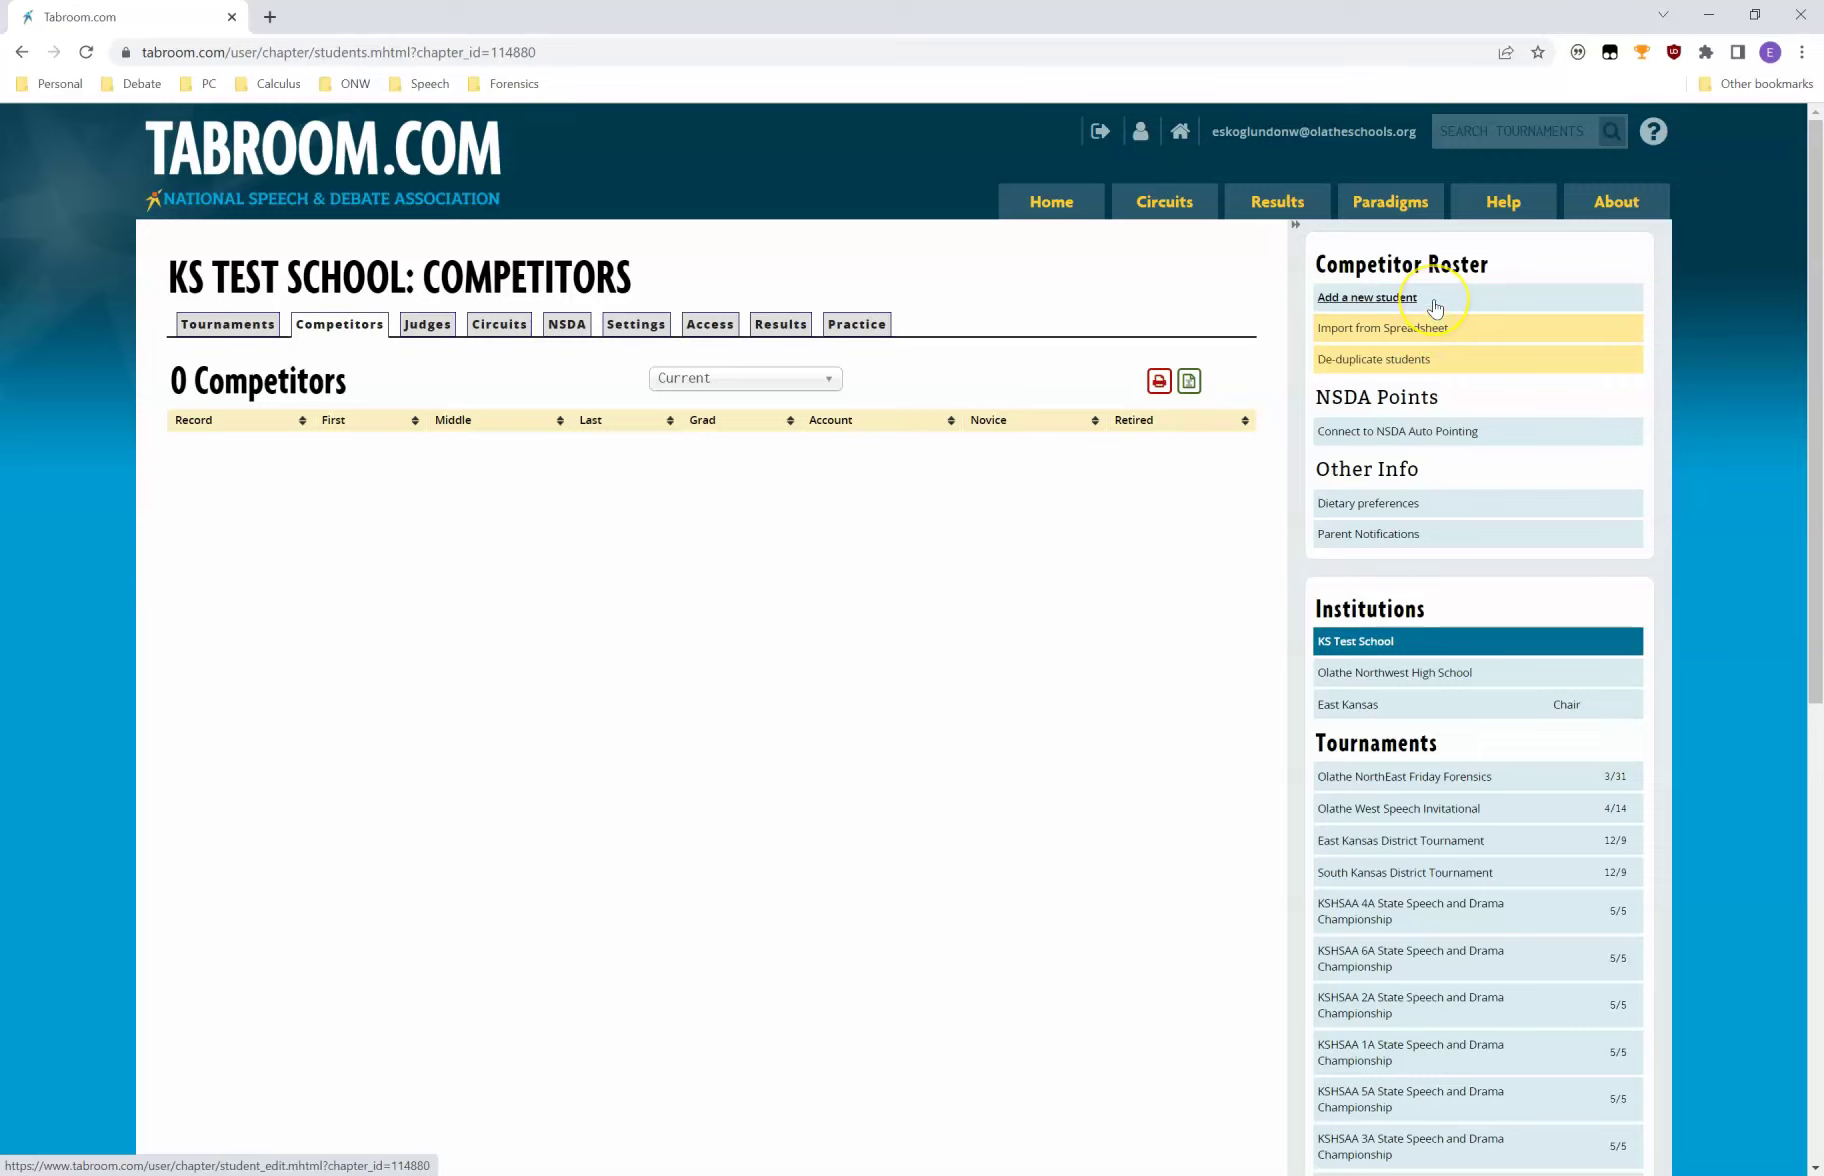
left_click(1432, 300)
left_click(1070, 402)
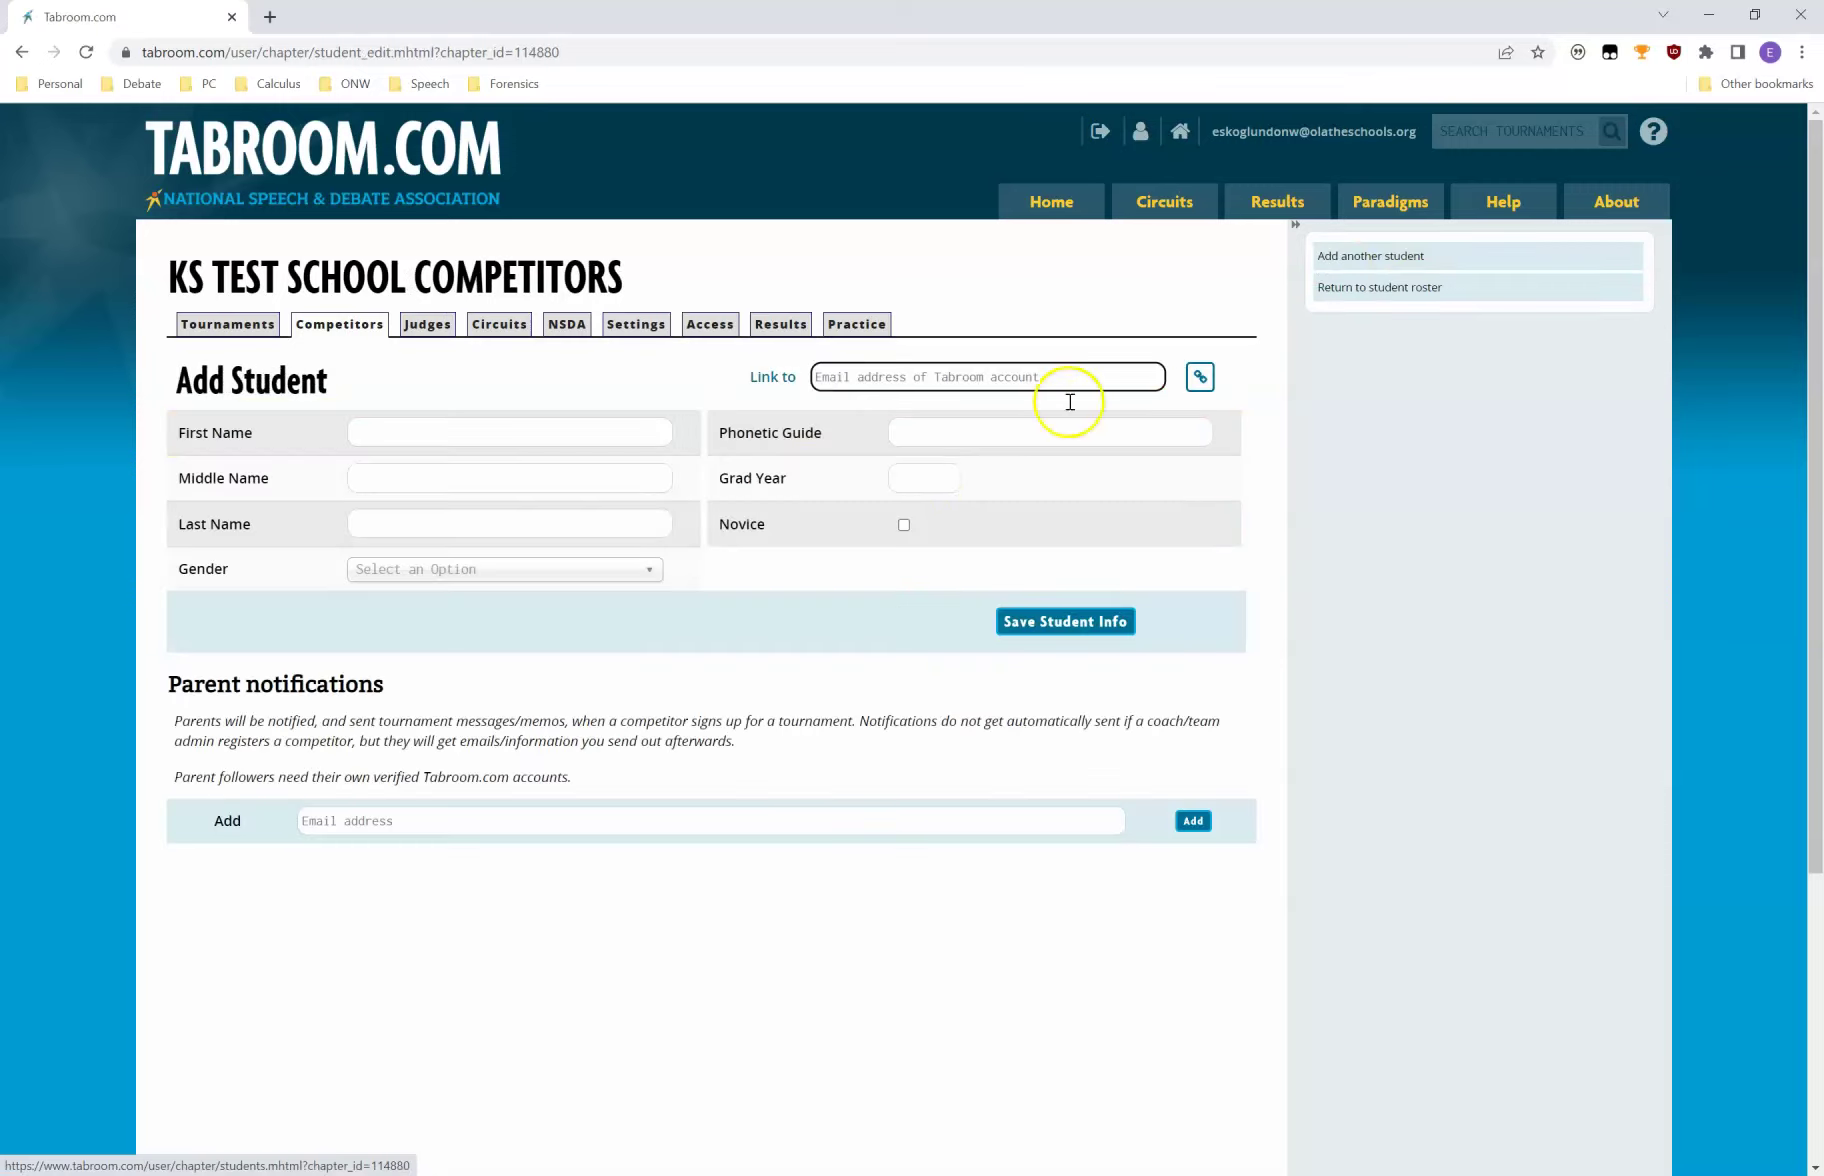
Enter the first student's first and last name, set the grad year to 2024 and save the record.
left_click(585, 433)
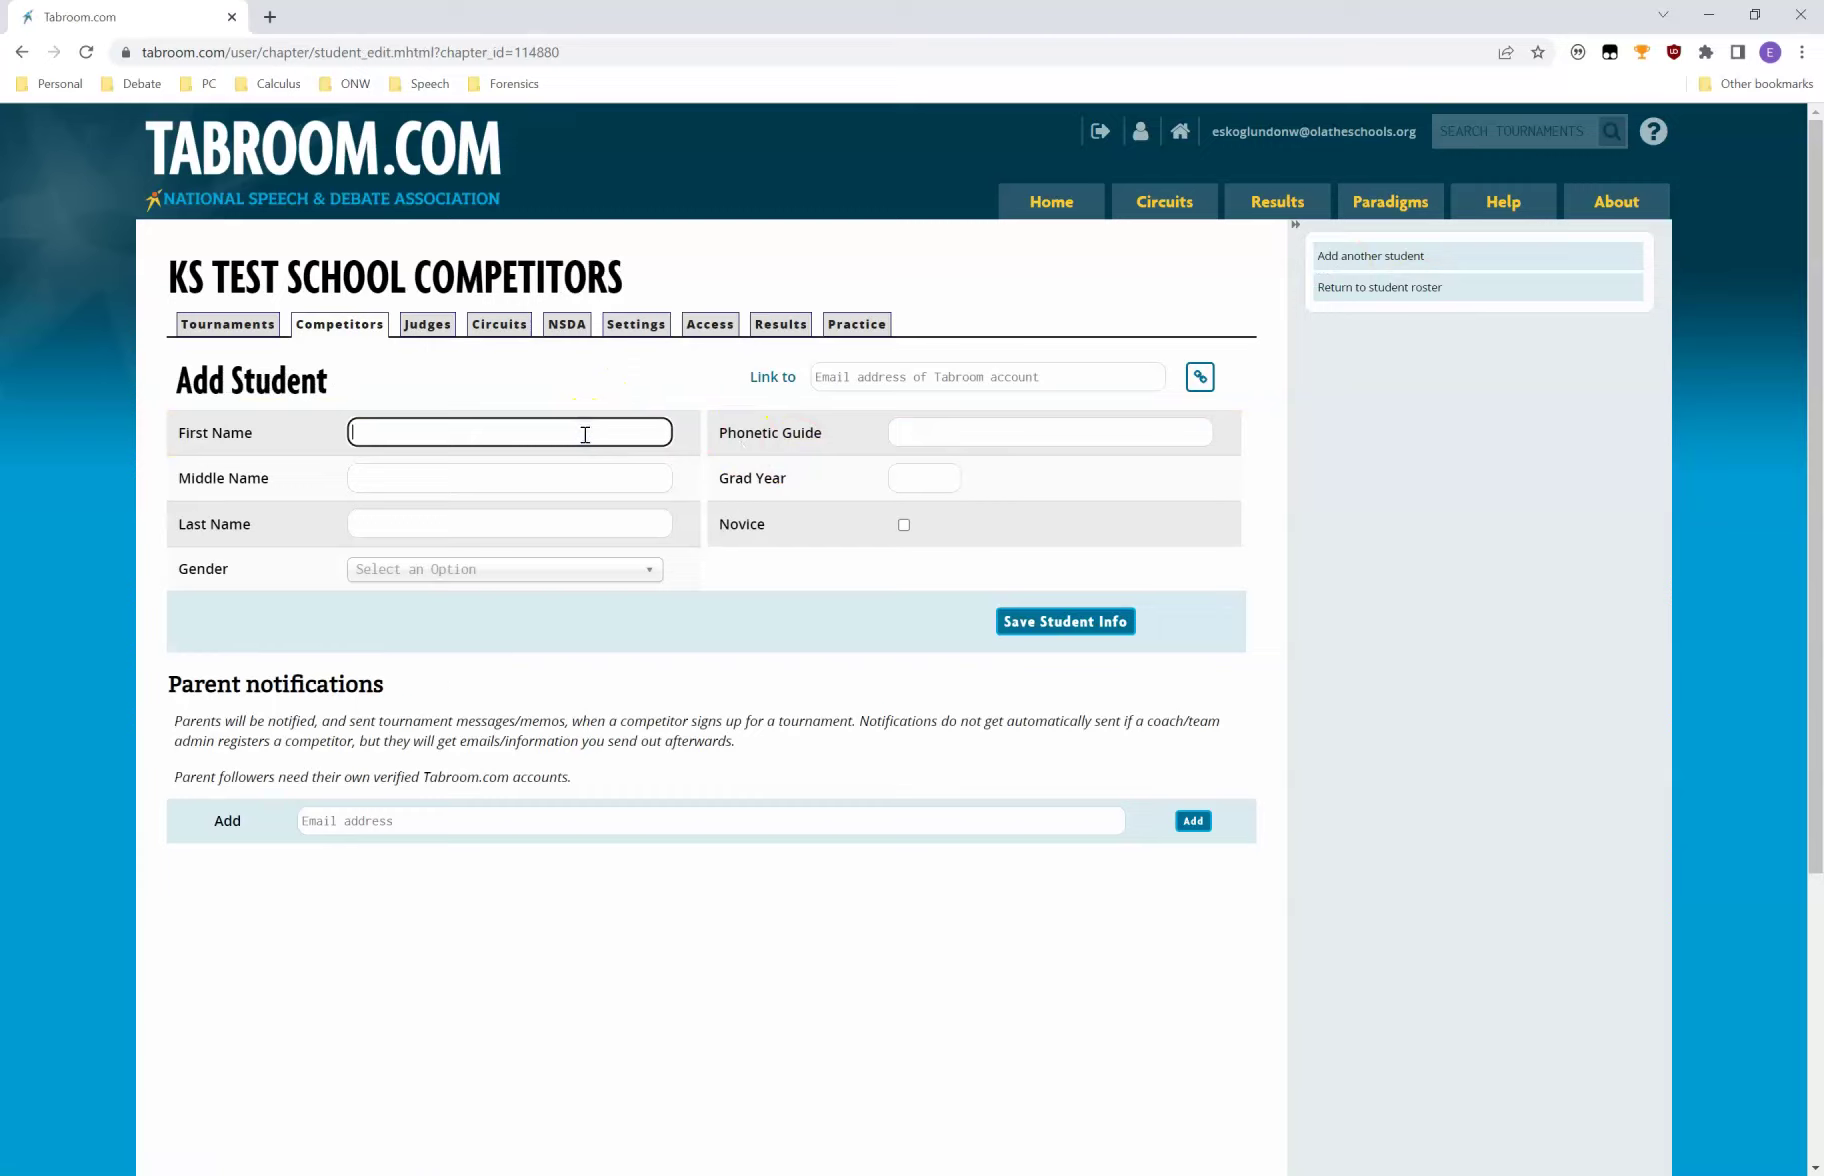
type("Troy")
key("Tab")
key("Tab")
type("Barnes")
left_click(920, 478)
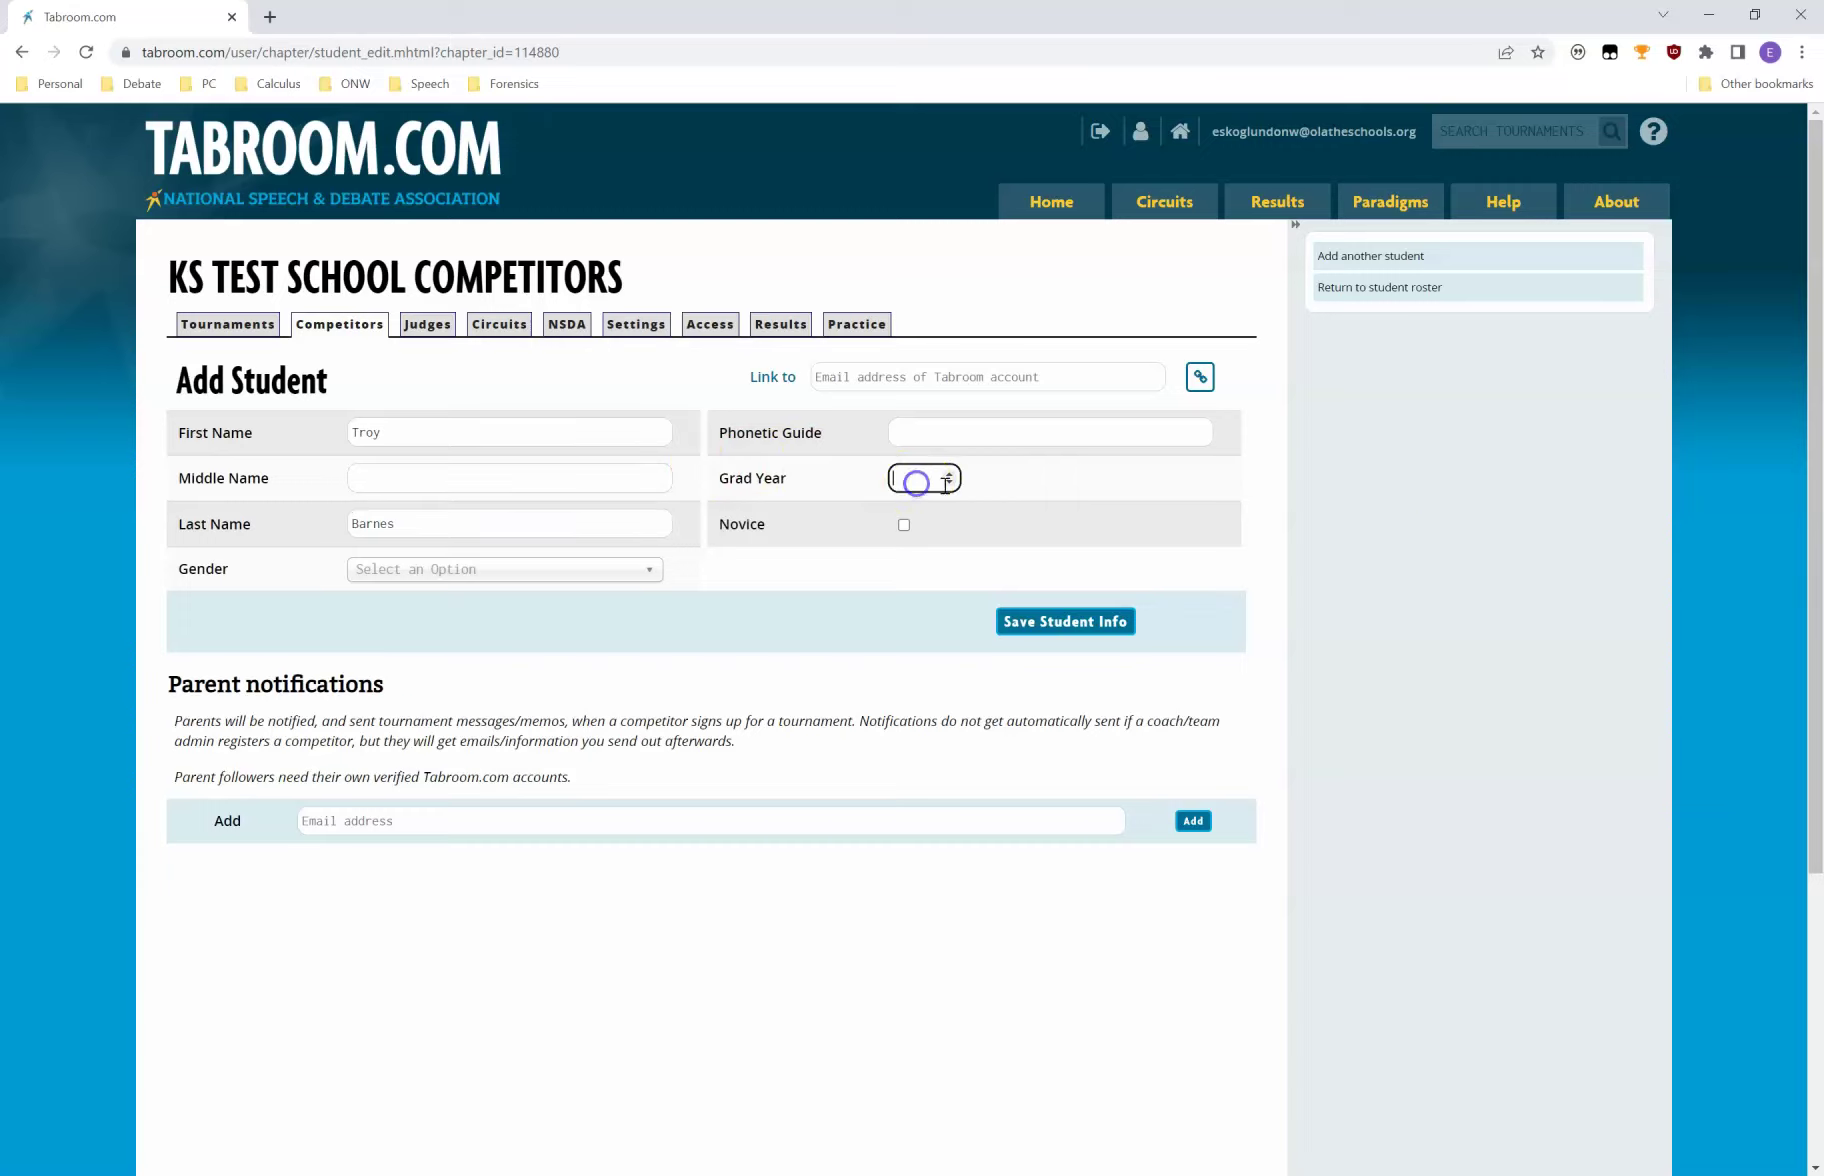
type("2024")
left_click(1424, 549)
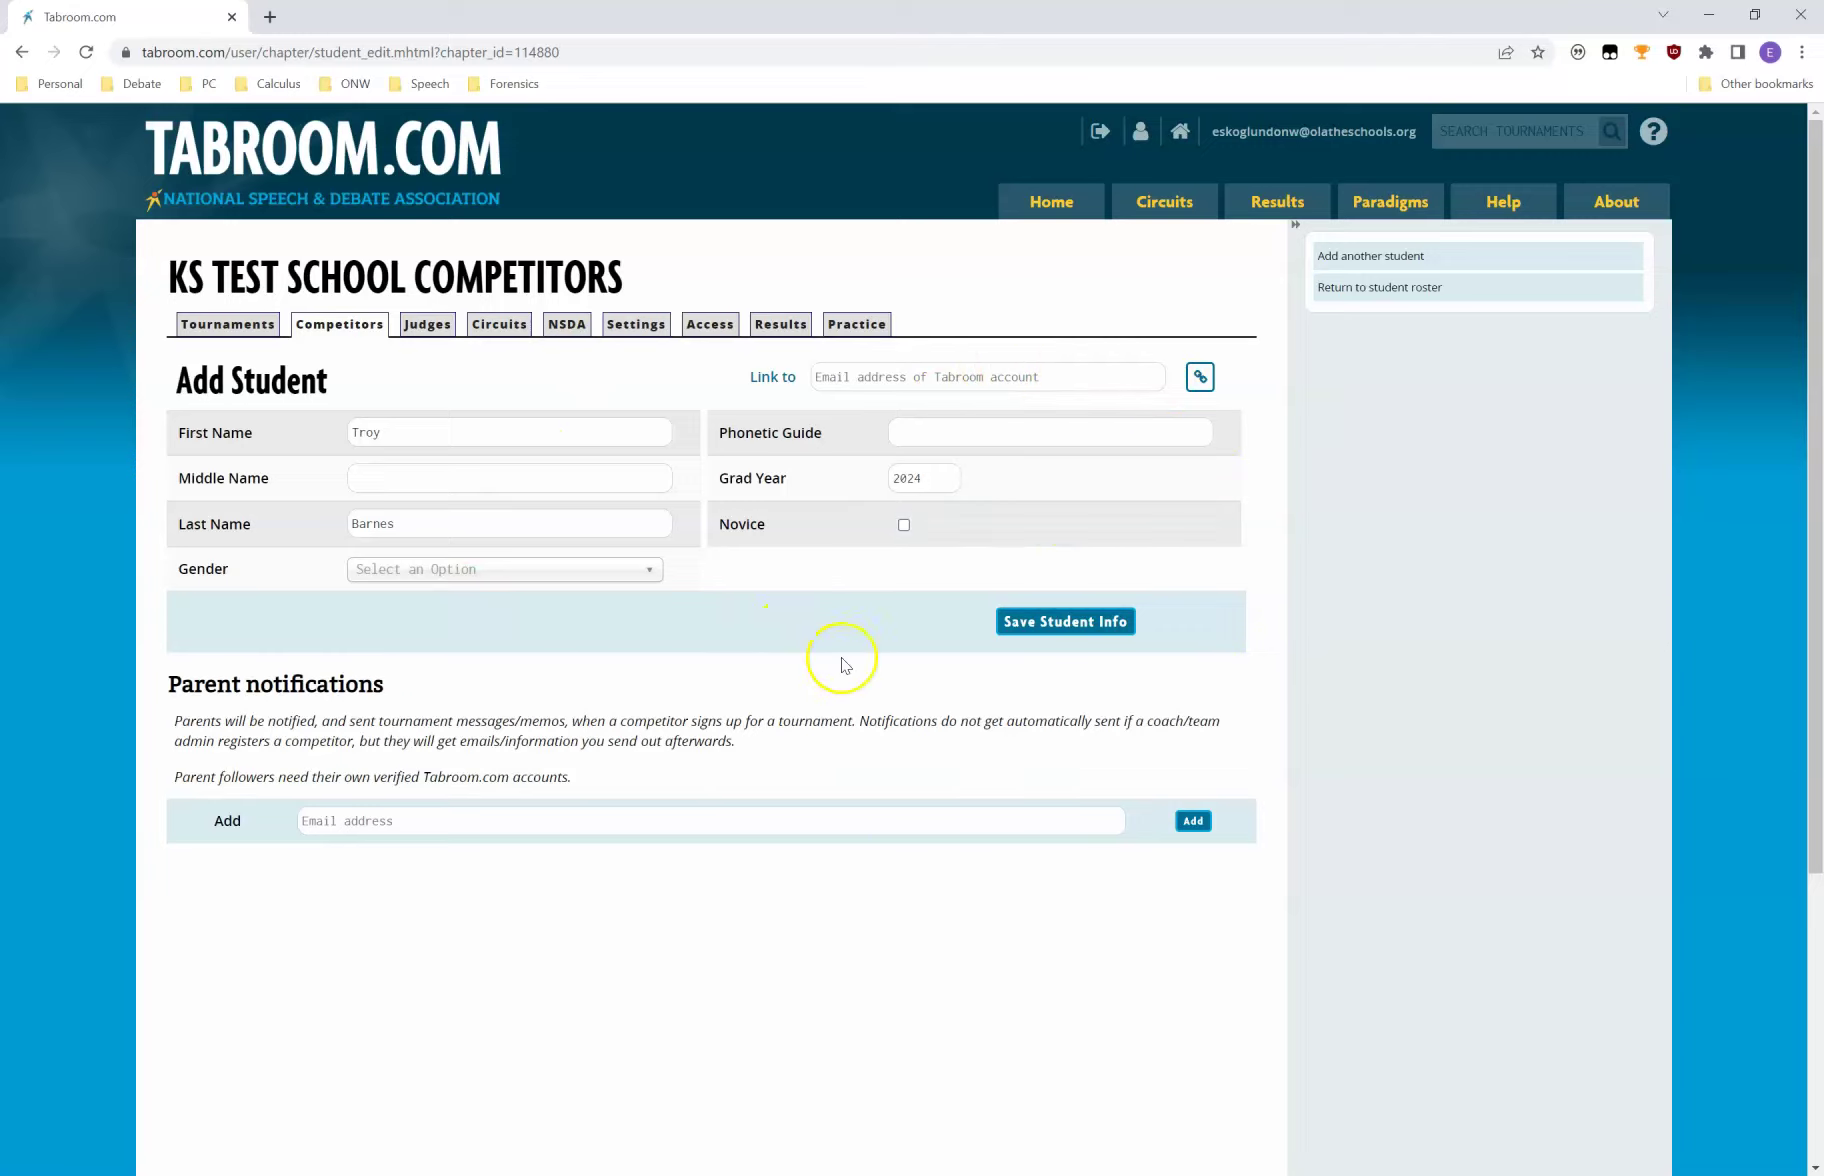
left_click(1017, 625)
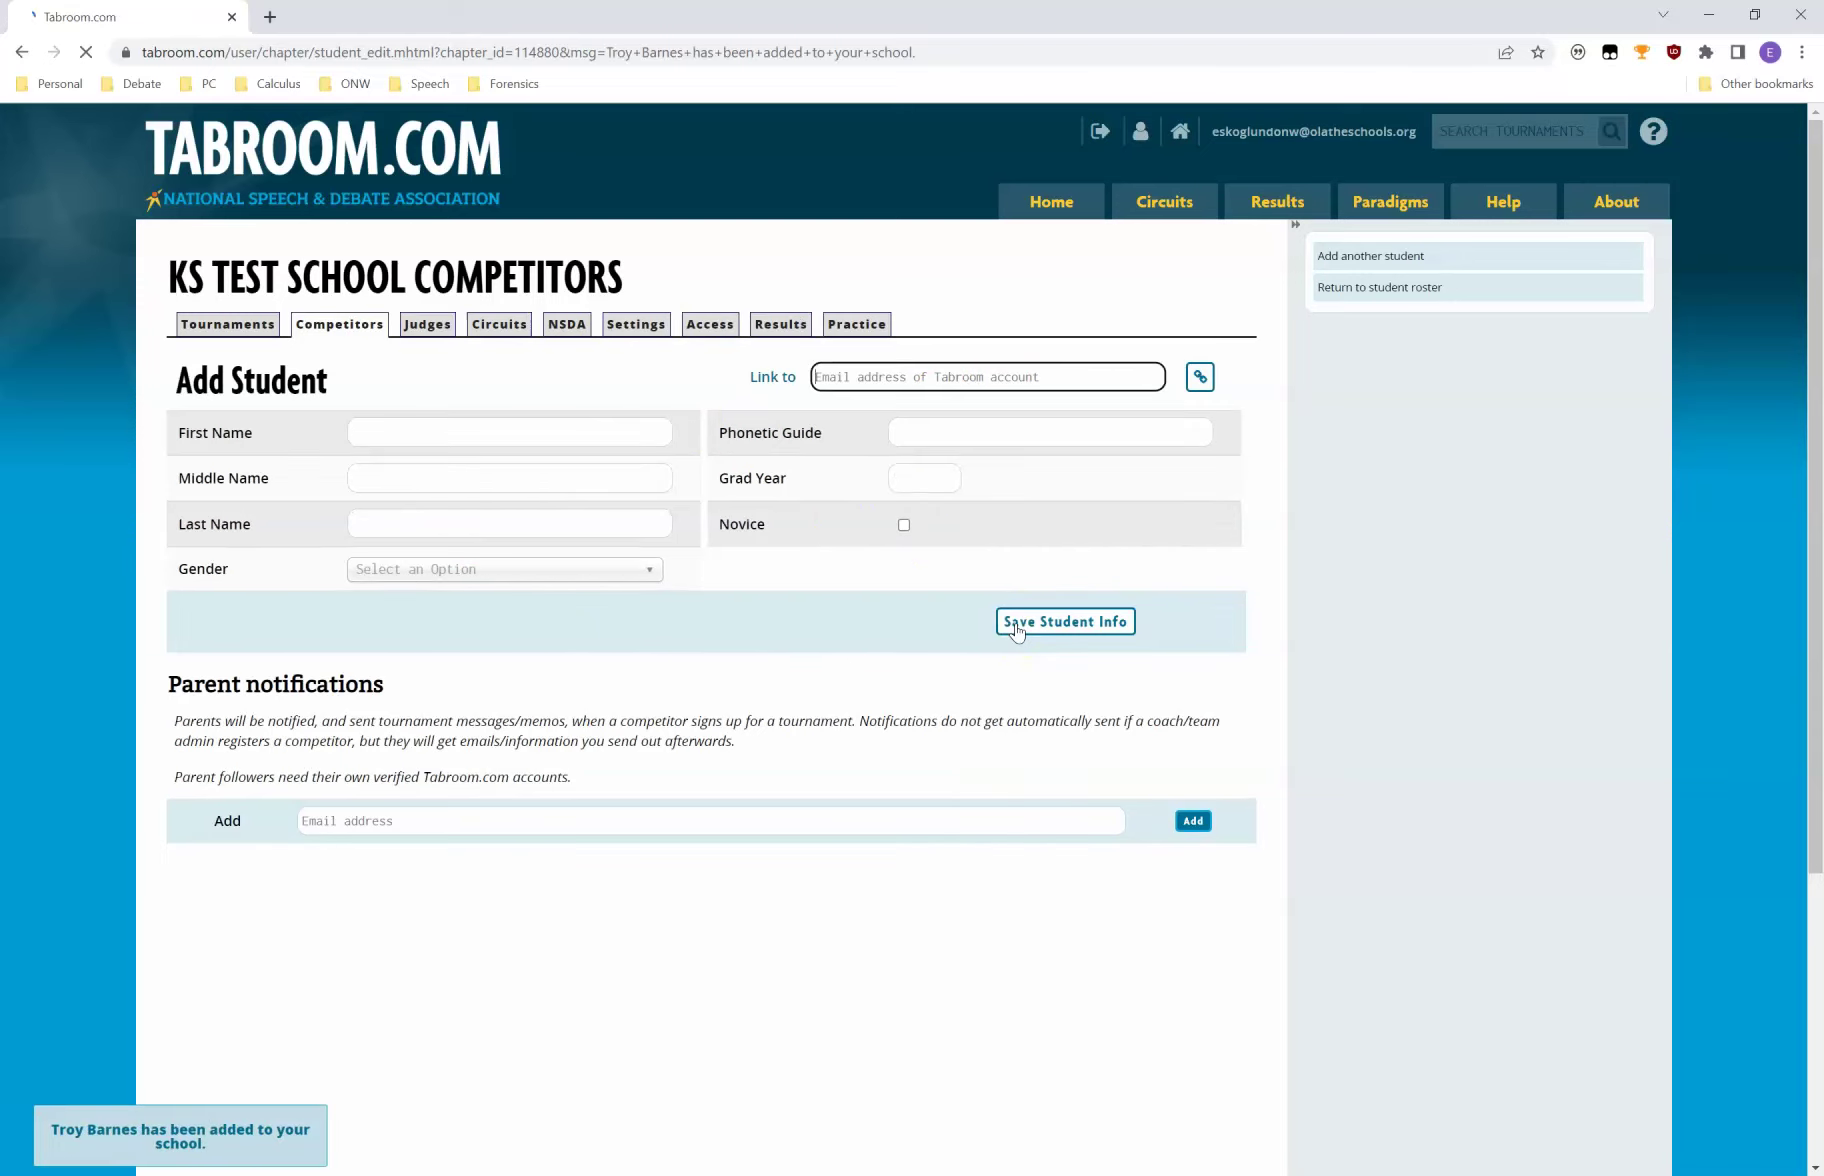
Add a second student with first and last name and grad year 2023, and save the record.
left_click(579, 429)
type("Jeff")
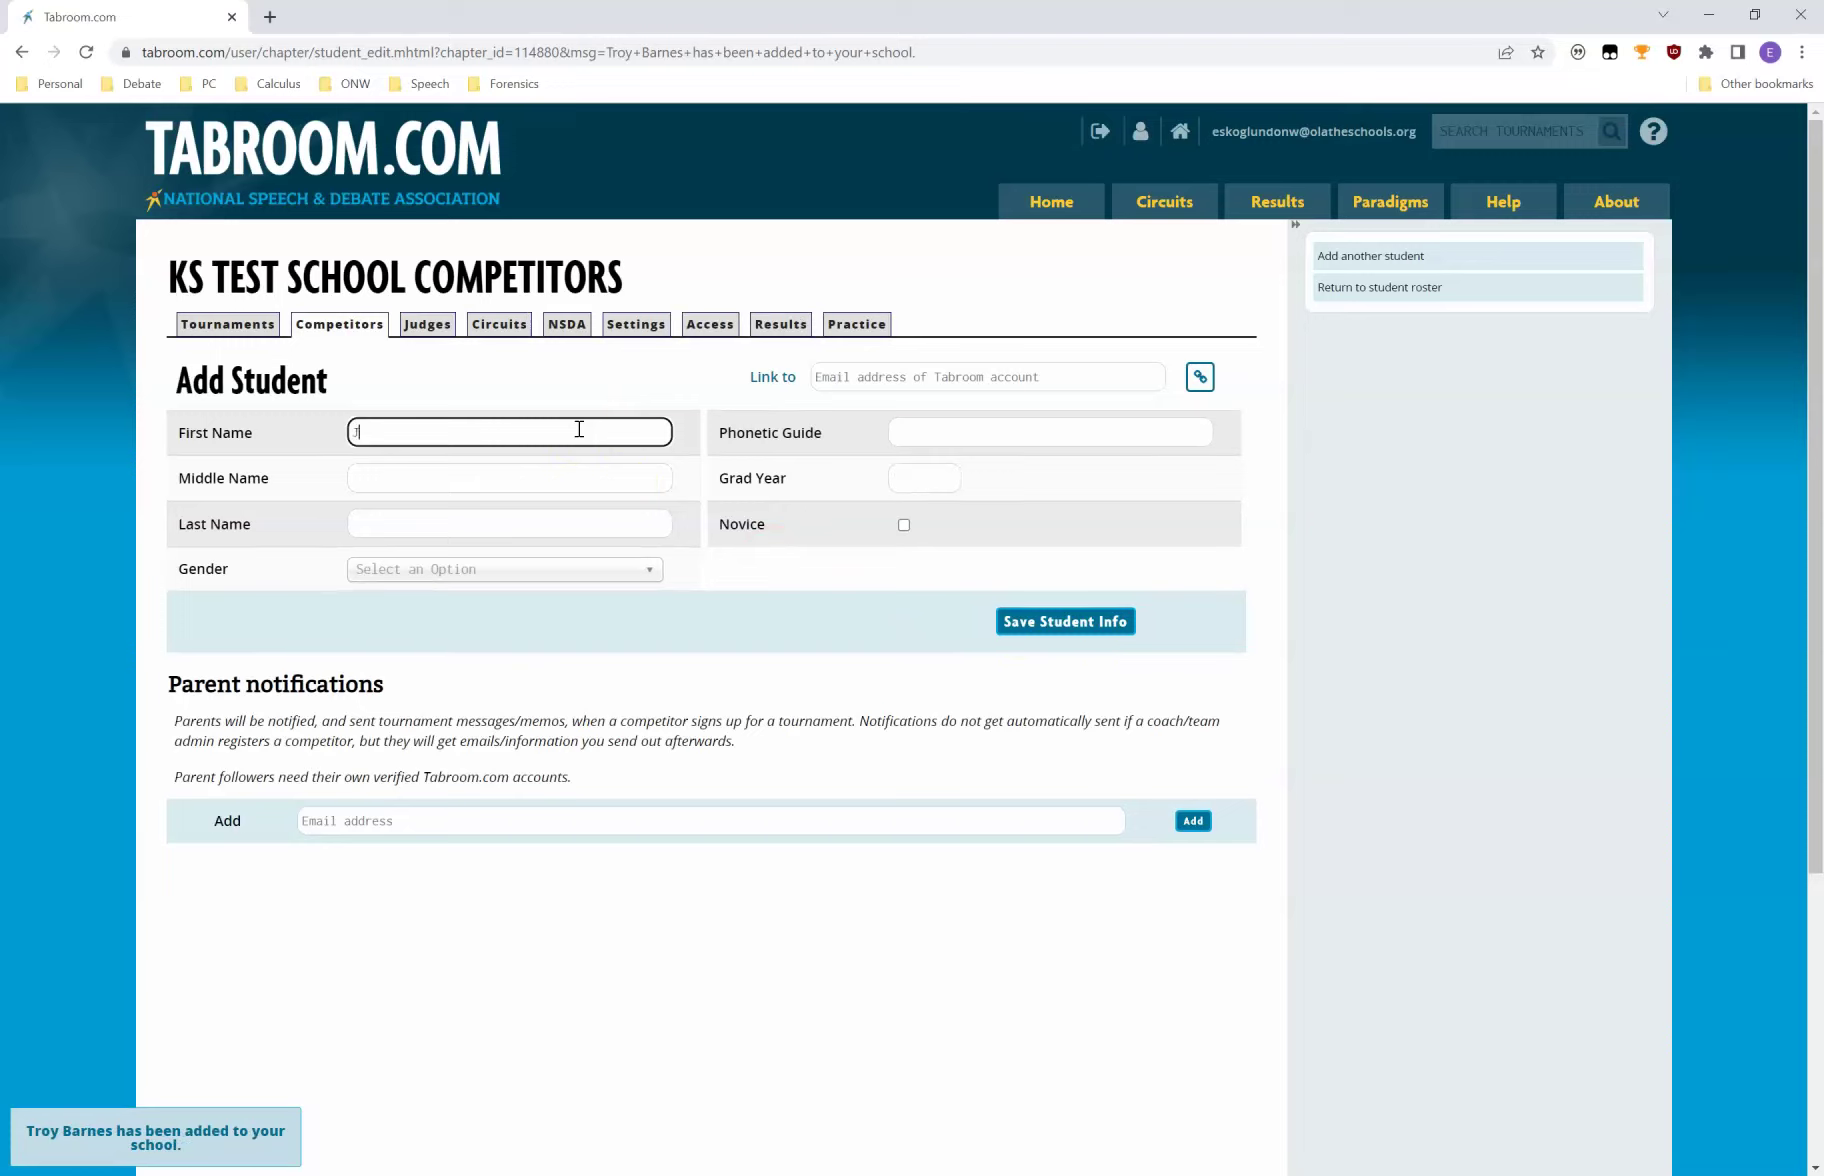
key("Tab")
type("Winger")
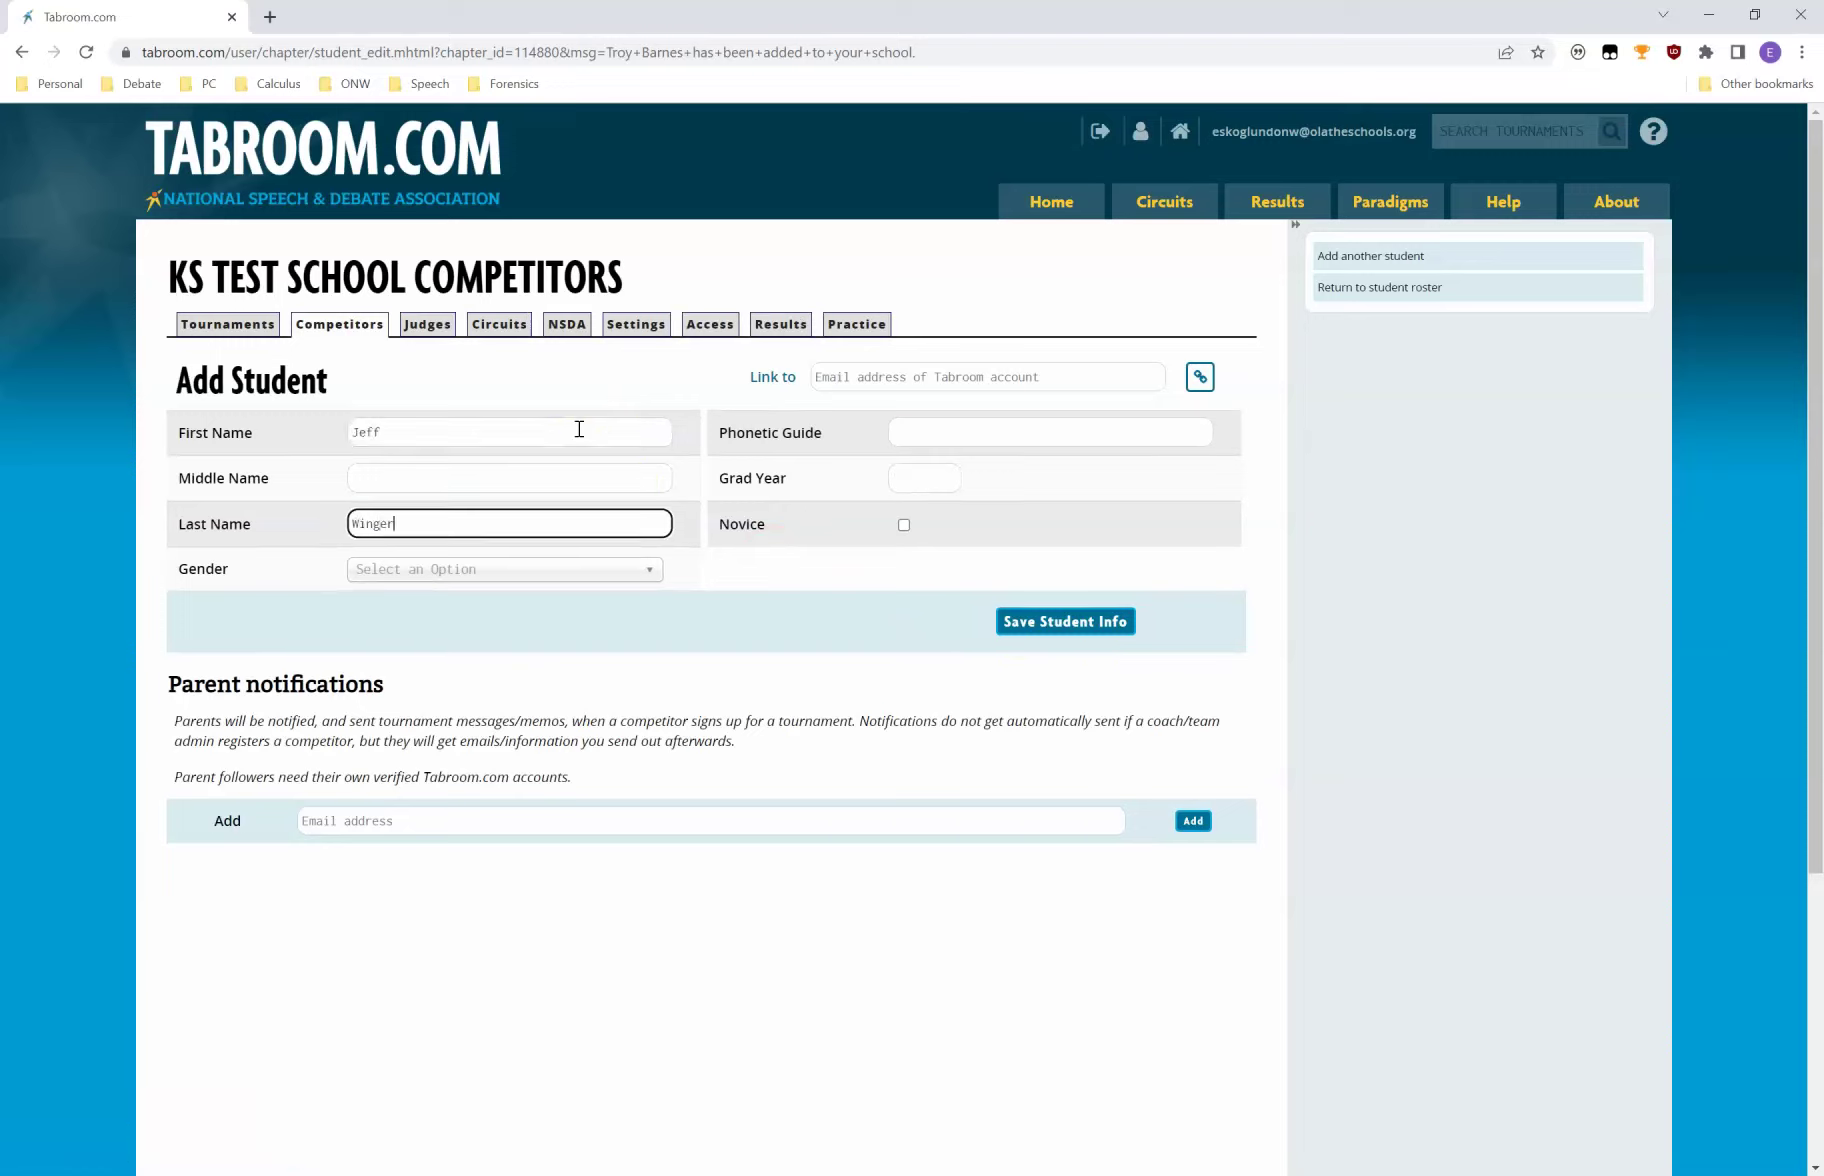
left_click(895, 476)
type("2023")
left_click(1046, 622)
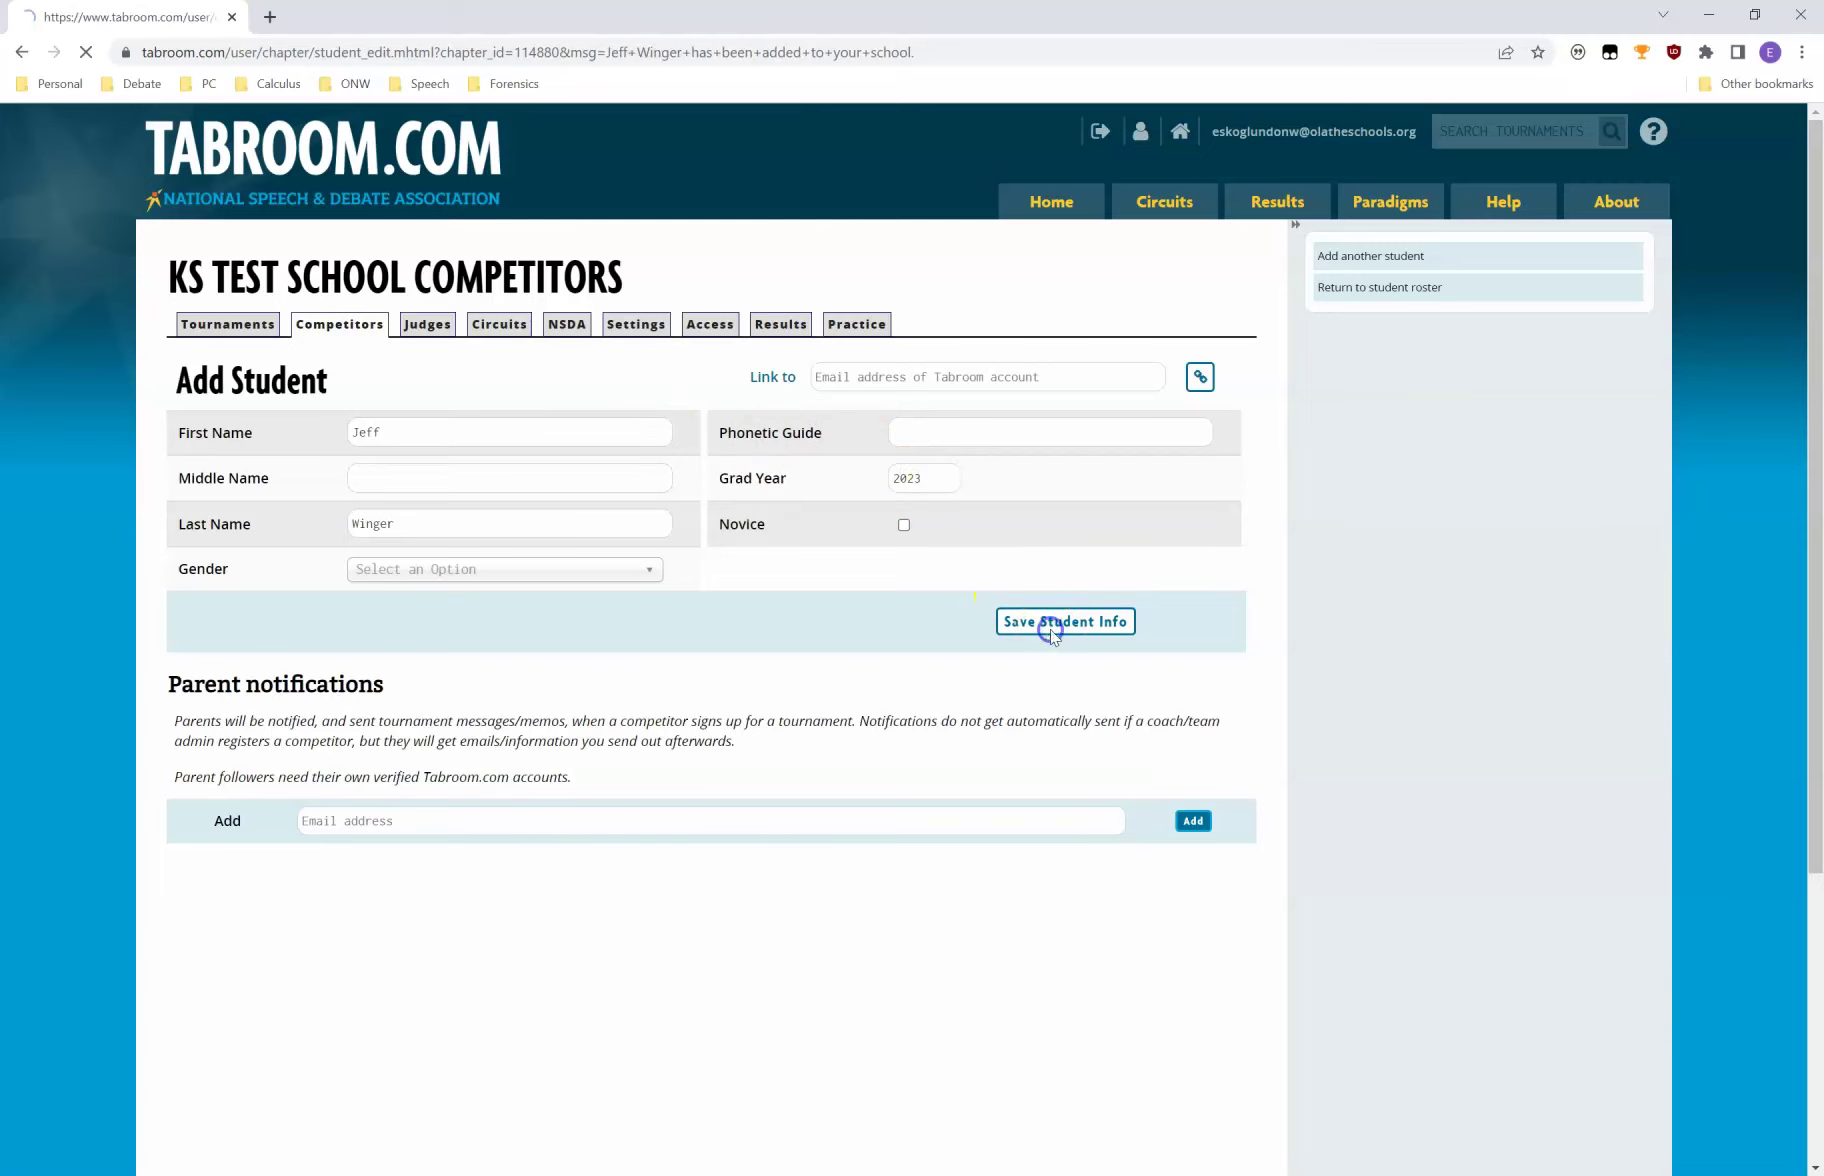
Add a third student with first and last name and grad year 2024, and save the record.
left_click(569, 422)
type("Britta")
key("Tab")
key("Tab")
type("Perry")
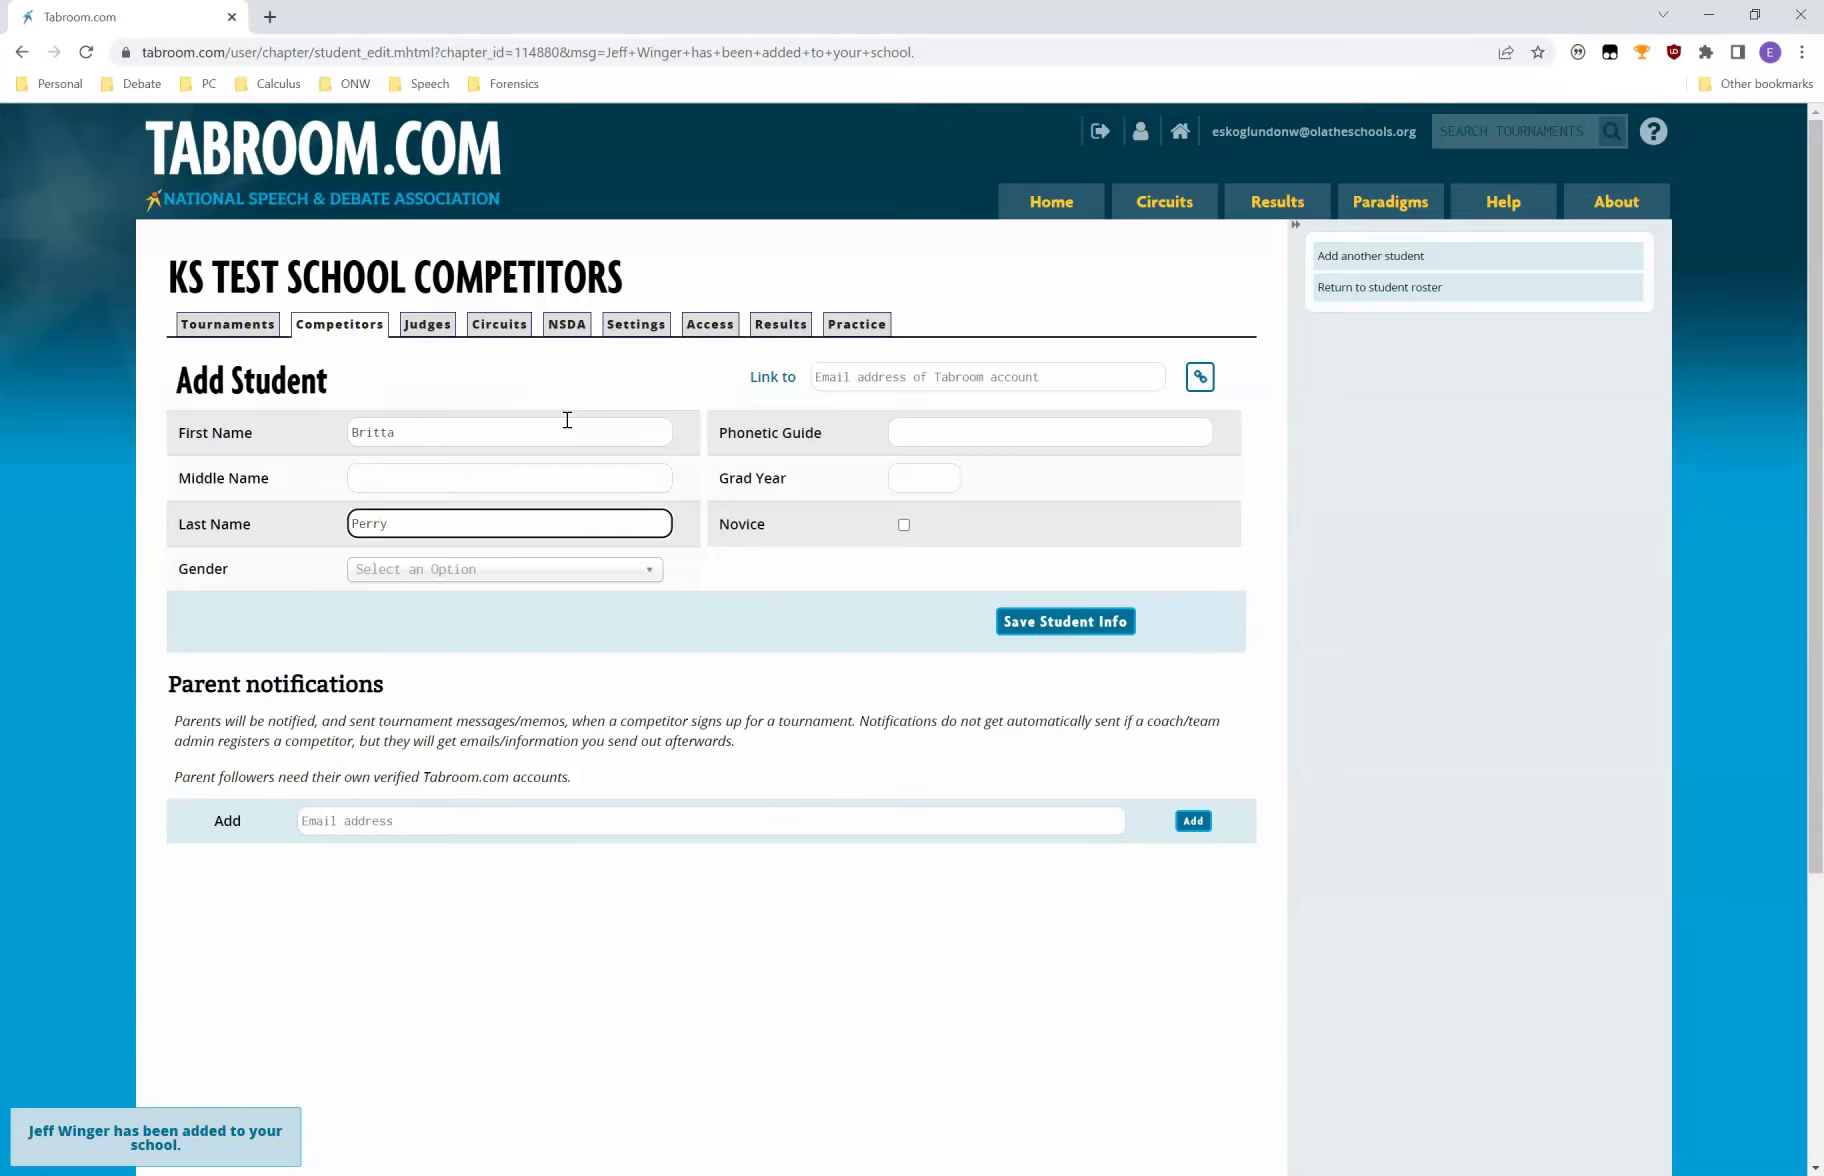
left_click(912, 478)
type("2024")
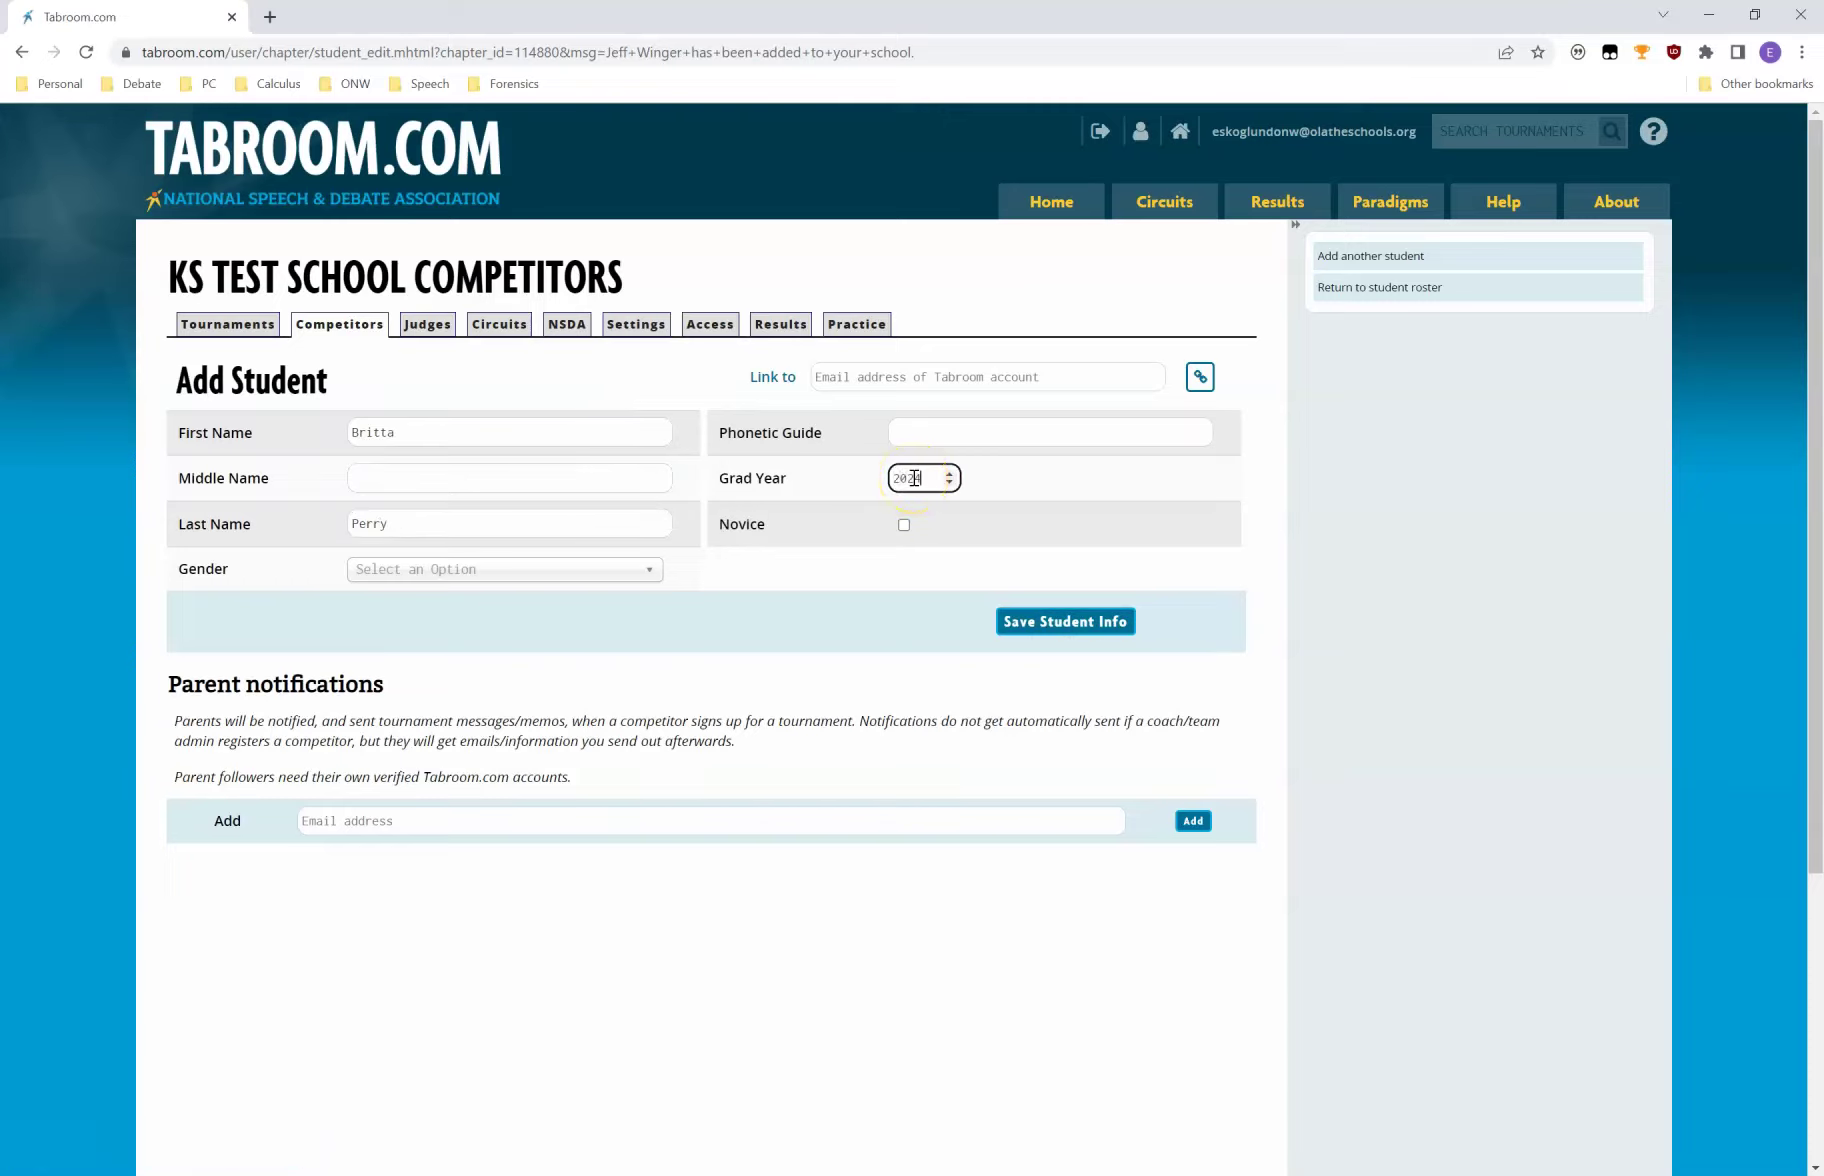
left_click(1067, 614)
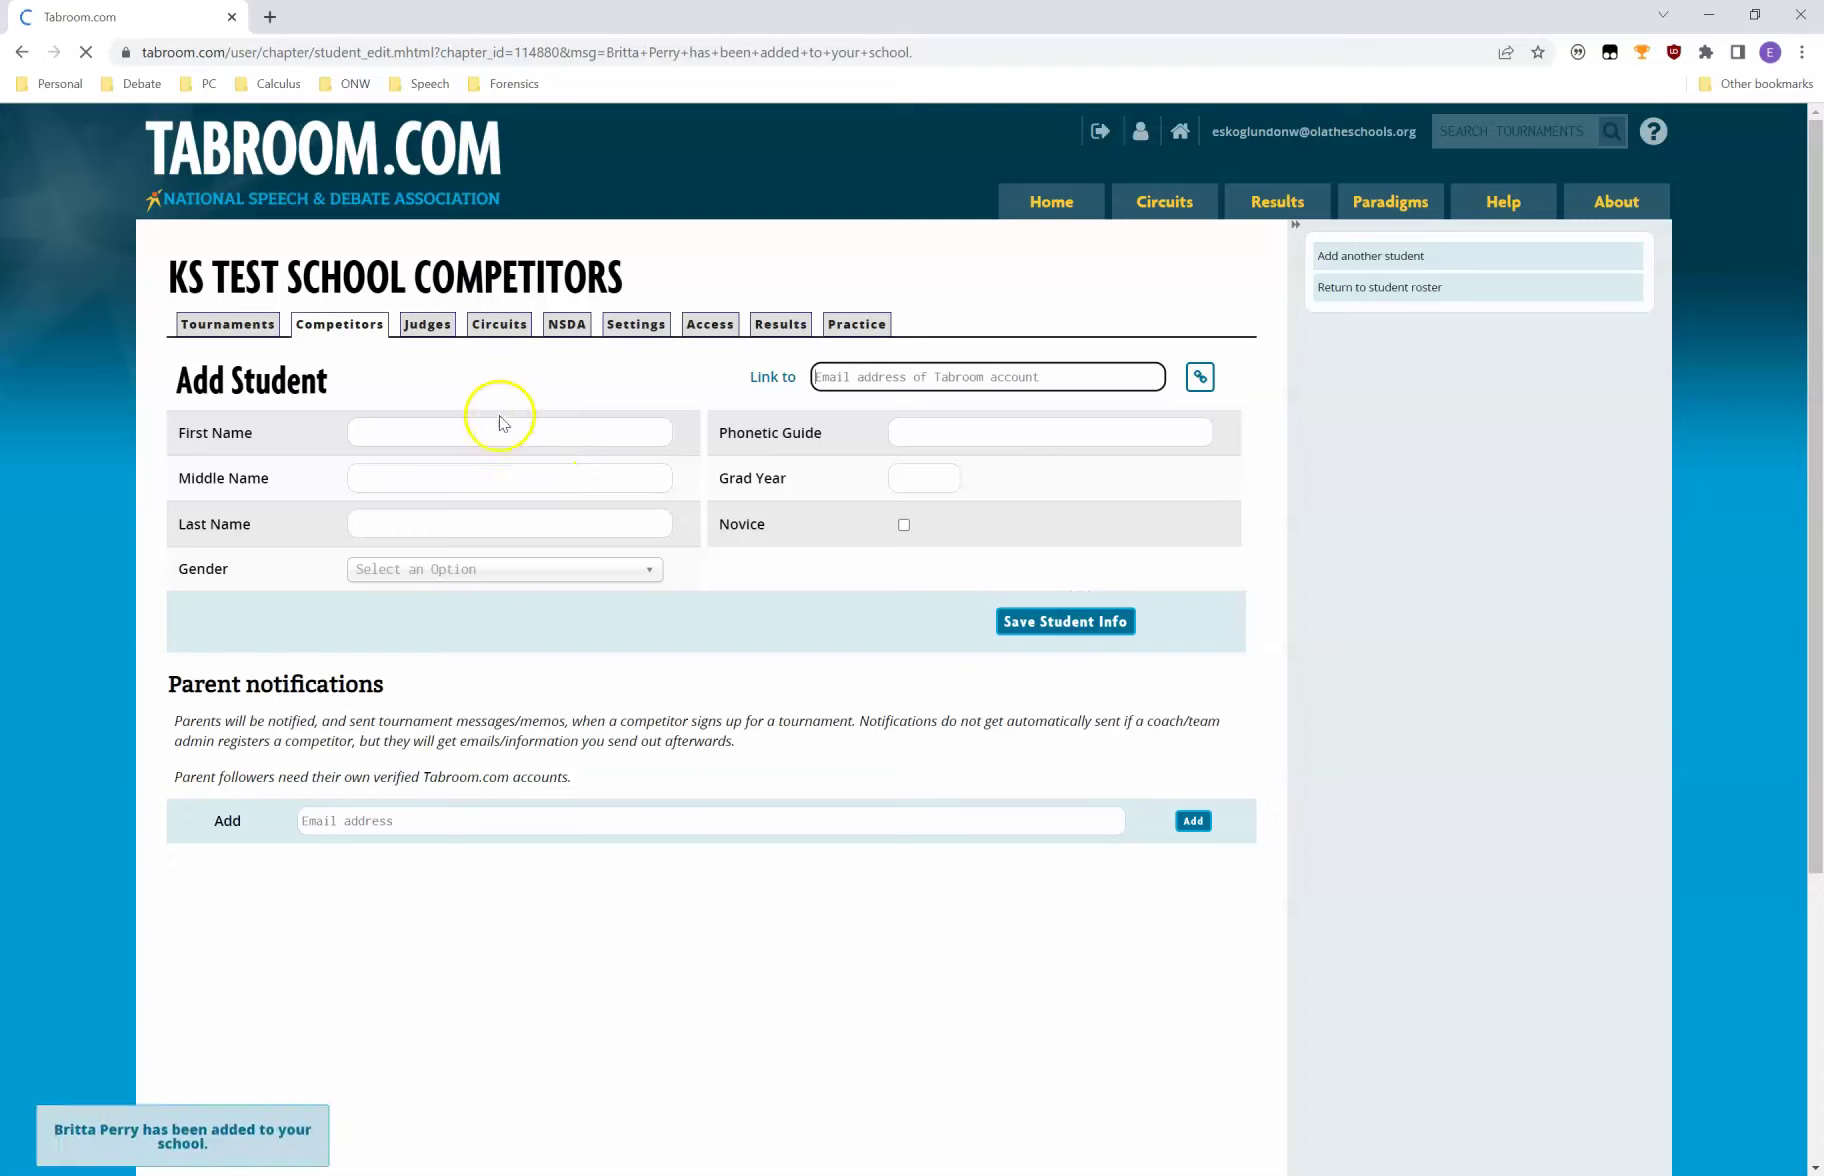
Add a fourth student with first and last name and grad year 2024, and save the record.
left_click(507, 420)
type("Annie")
key("Tab")
key("Tab")
type("Edison")
left_click(899, 480)
type("2024")
left_click(1068, 621)
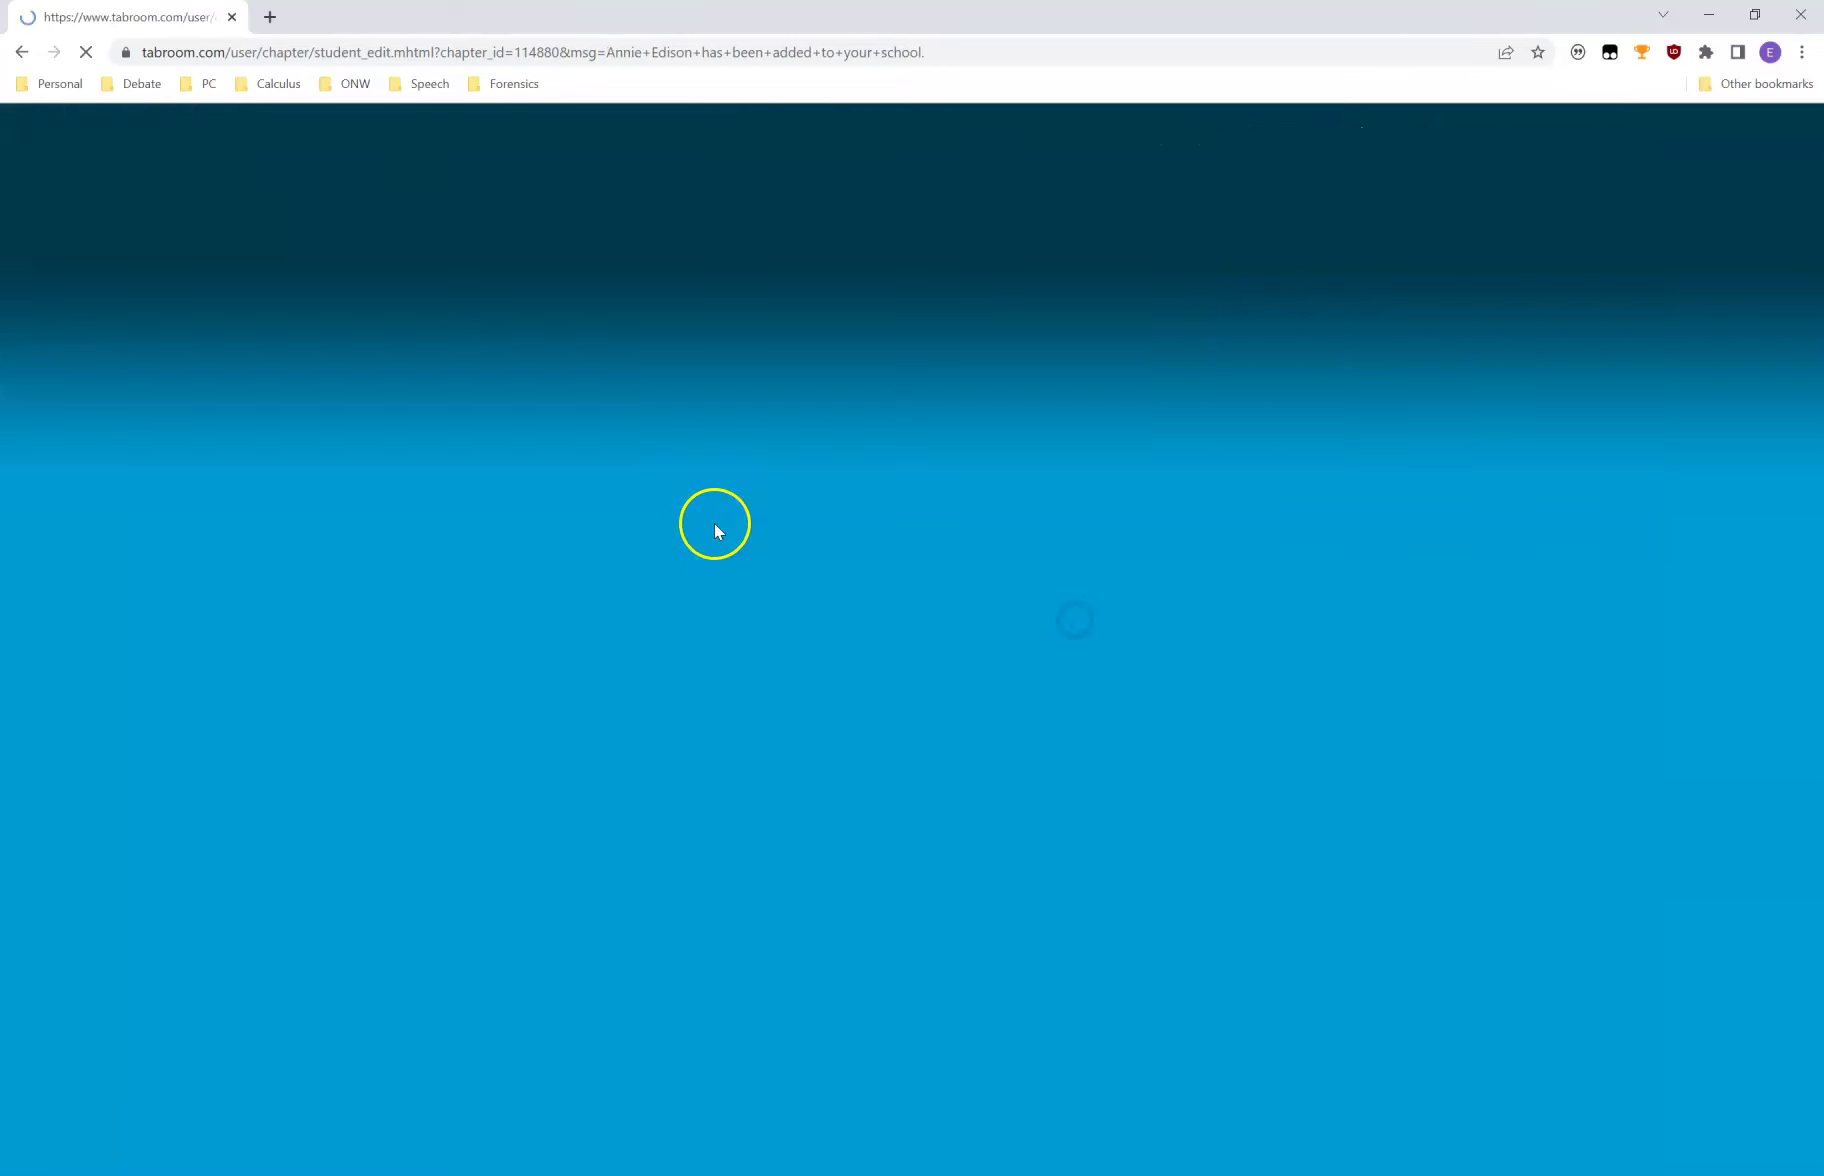
Add a fifth student with first and last name and grad year 2026, and save the record.
left_click(574, 436)
type("Shirley")
left_click(479, 517)
type("Bennett")
left_click(916, 470)
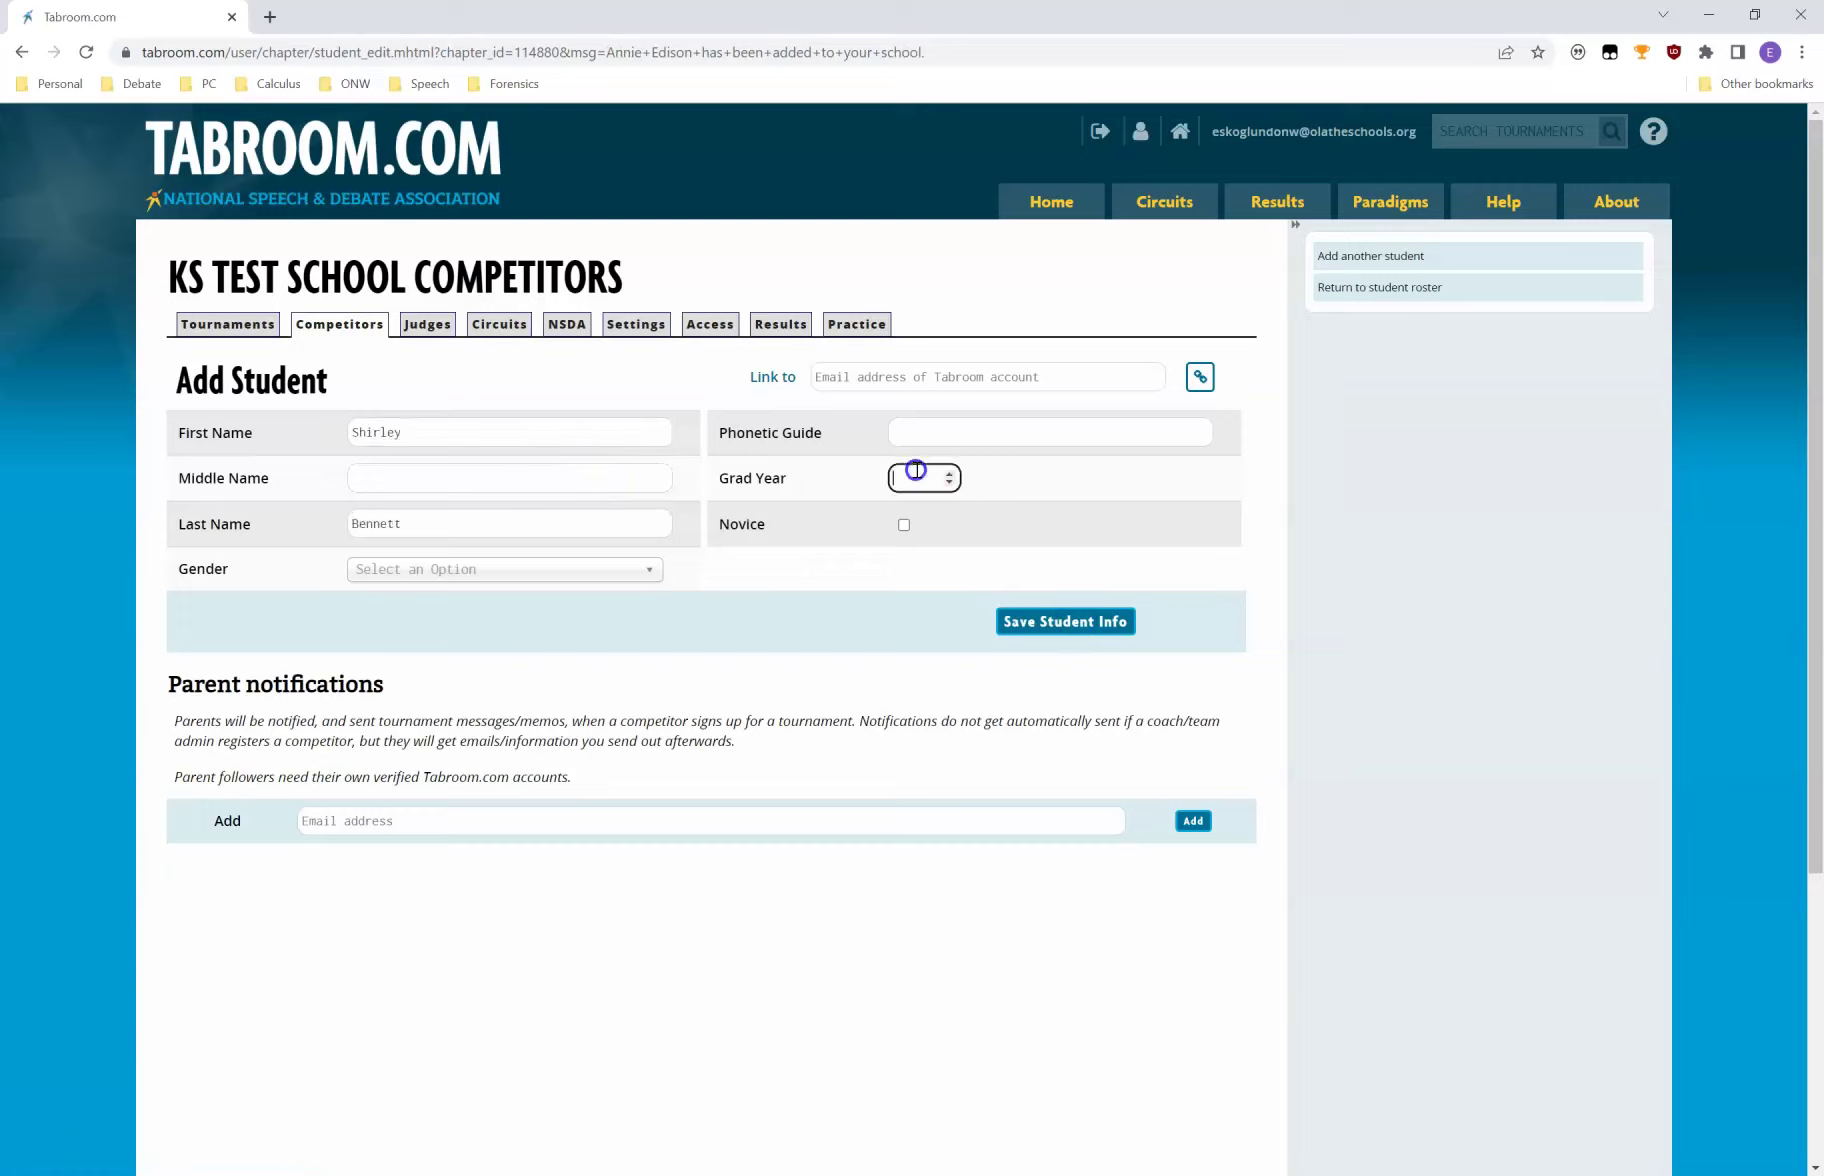
type("2026")
left_click(1112, 618)
Add a sixth student with first and last name and grad year 2025, and save the record.
left_click(600, 425)
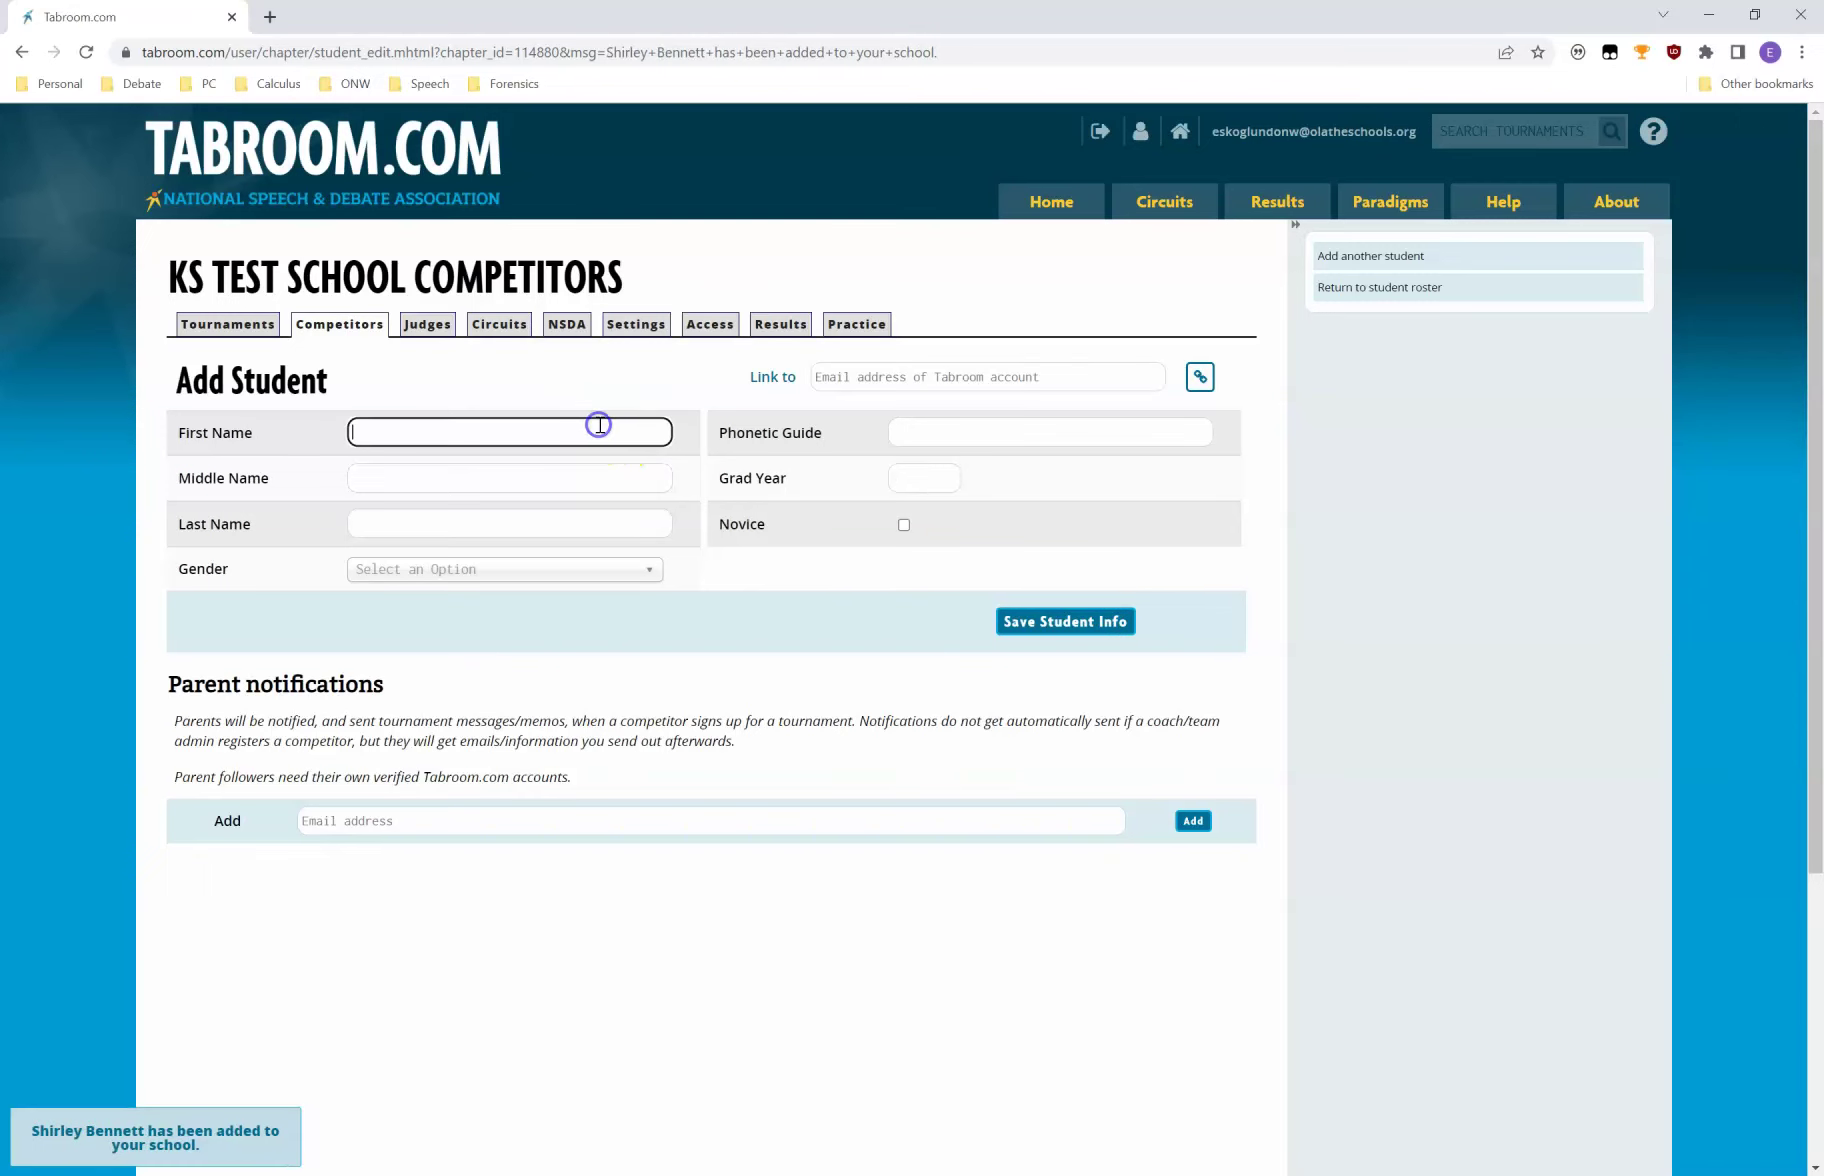
type("Abed")
key("Tab")
key("Tab")
type("Nadir")
left_click(918, 472)
type("2025")
left_click(1018, 623)
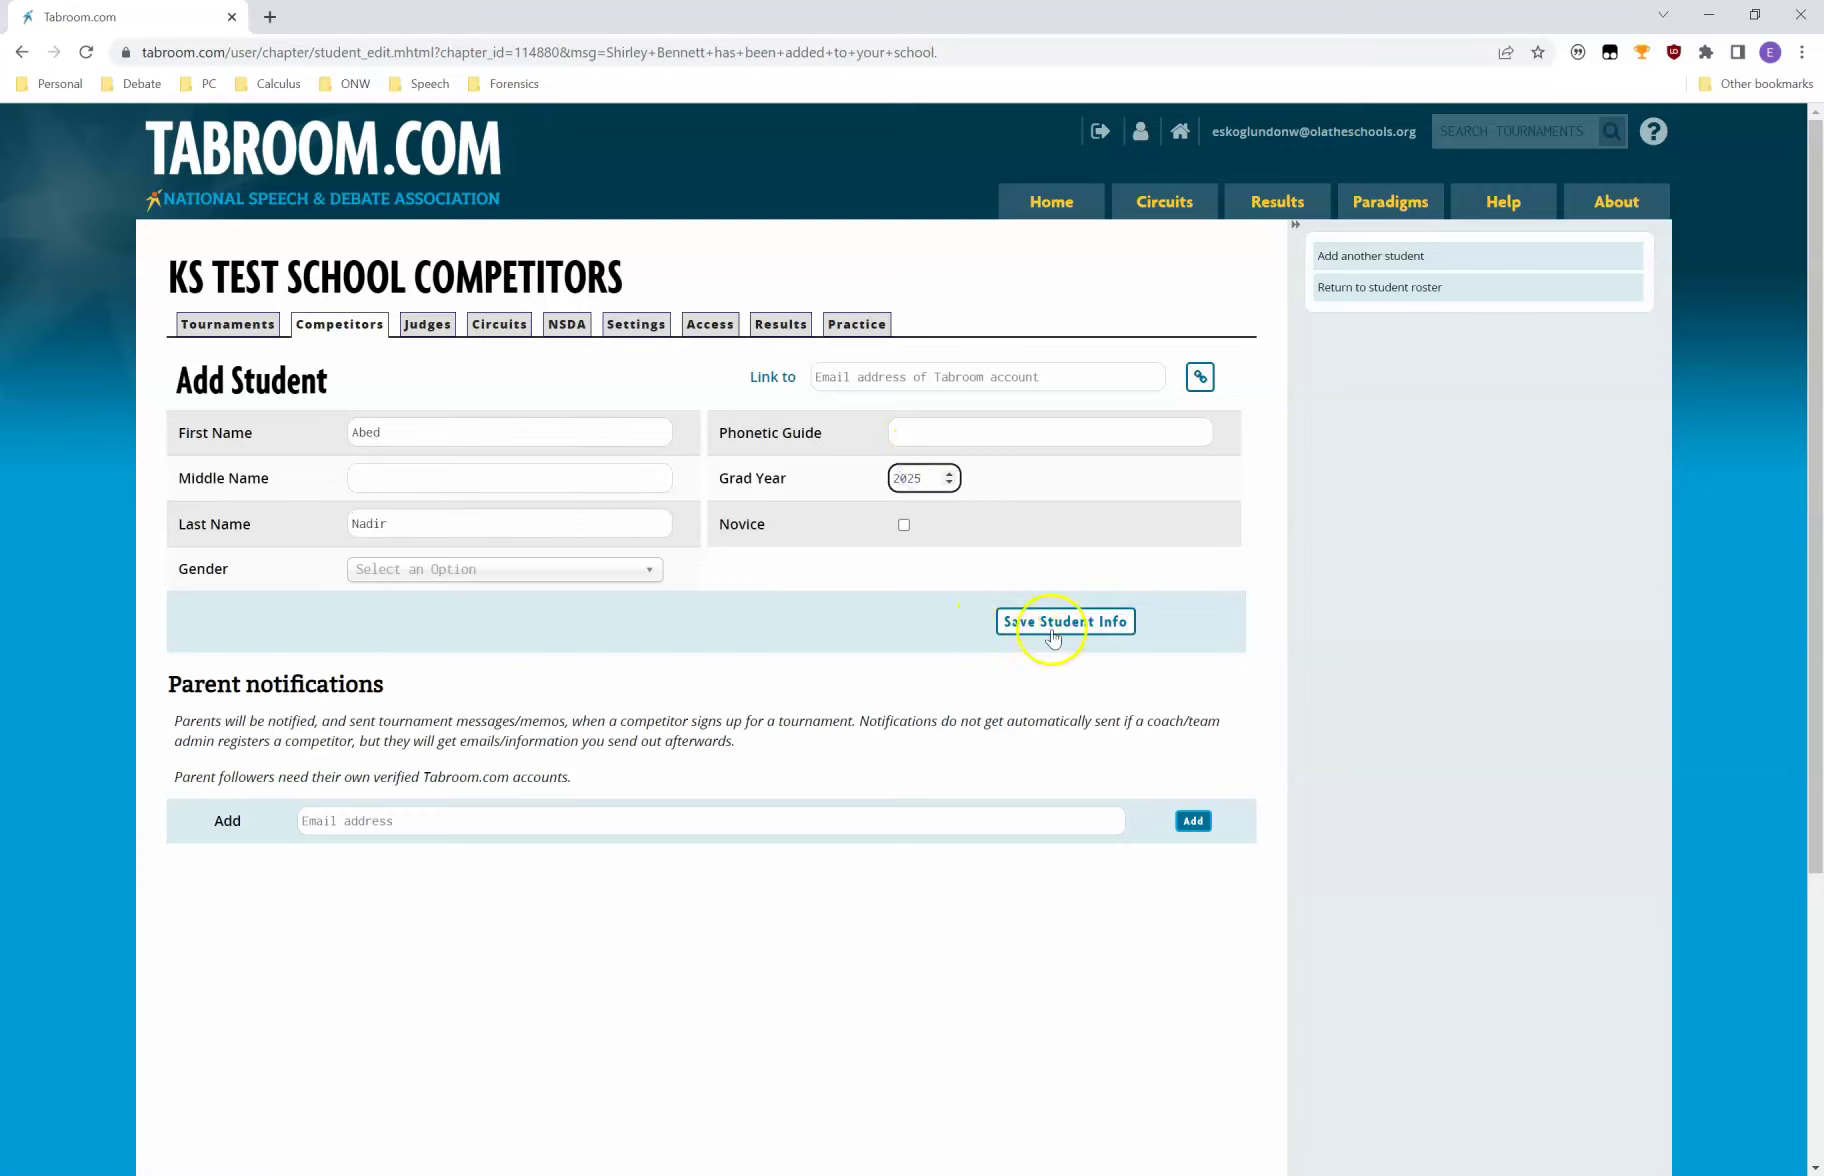
Review the KS Test School competitor roster and open the school's list of available tournaments.
left_click(340, 325)
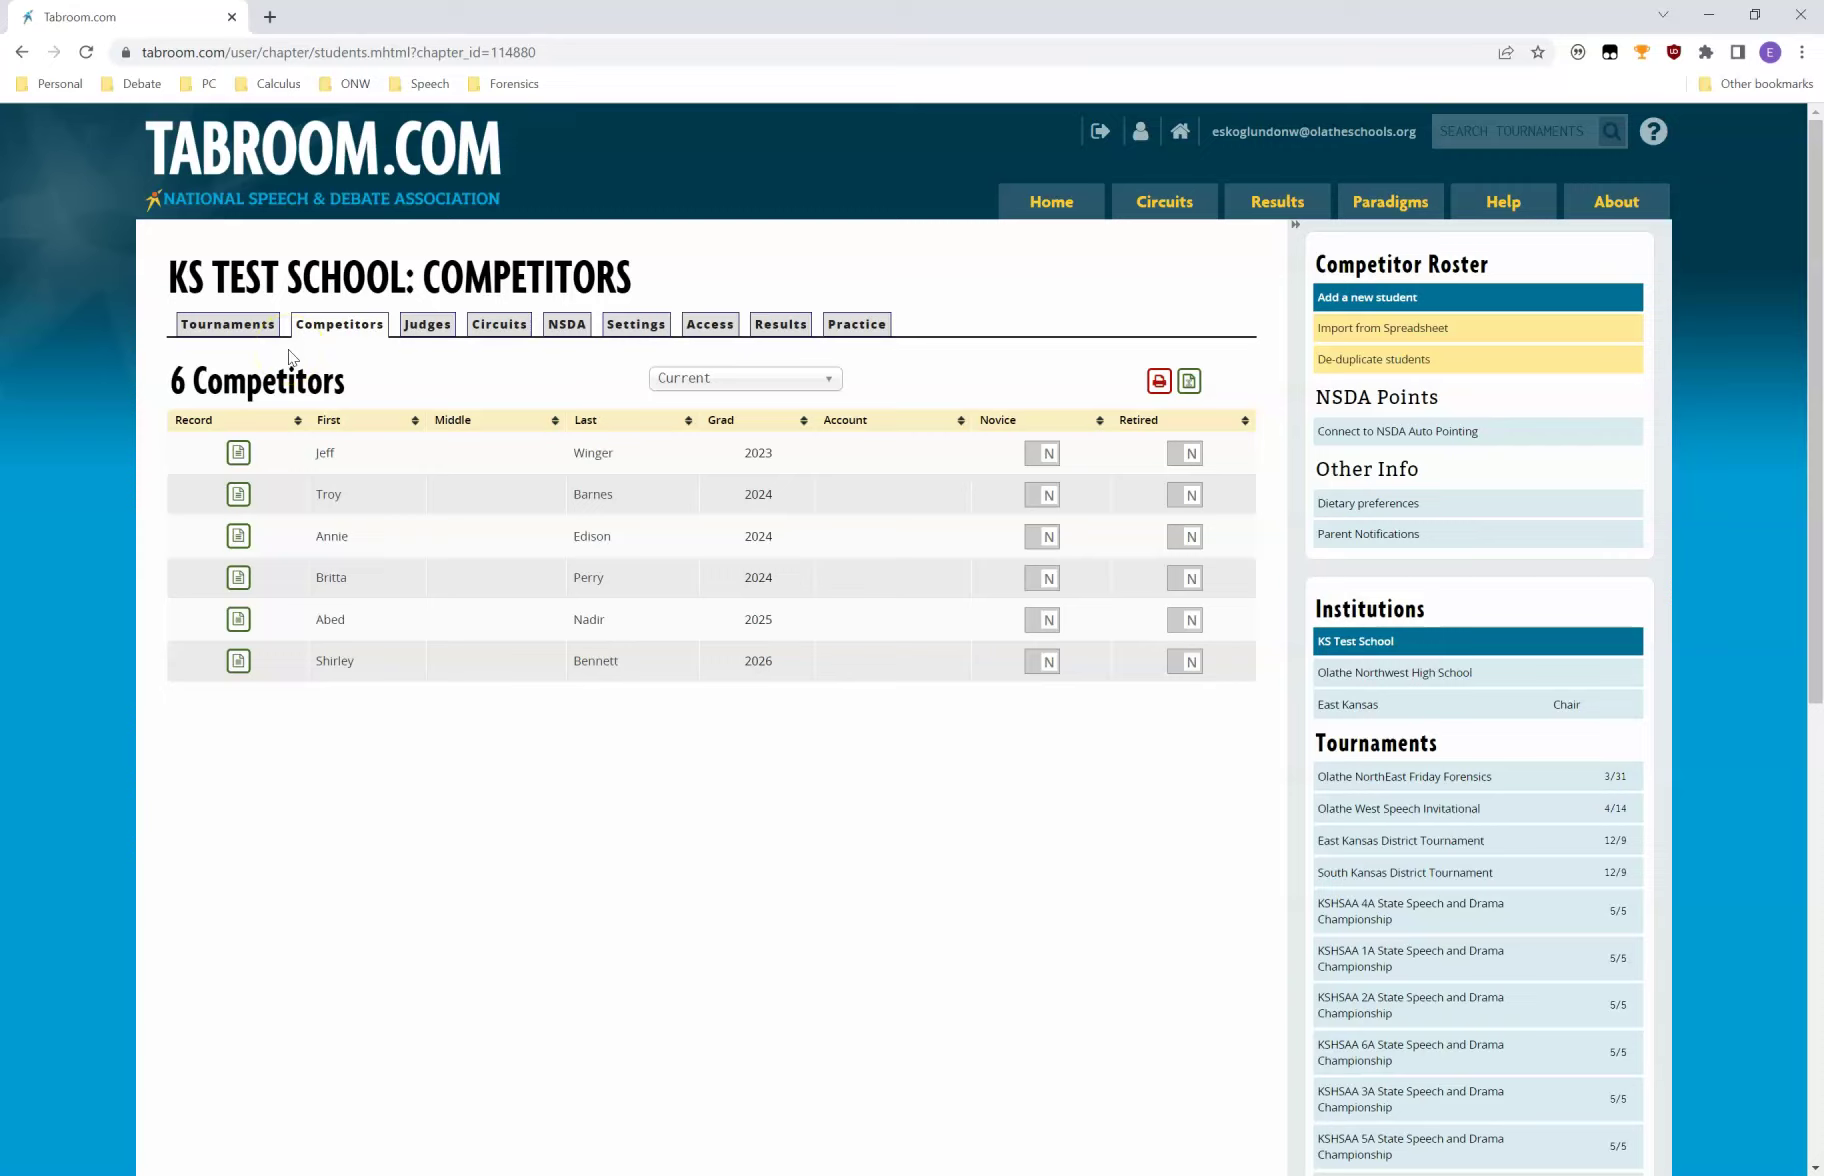
left_click(258, 335)
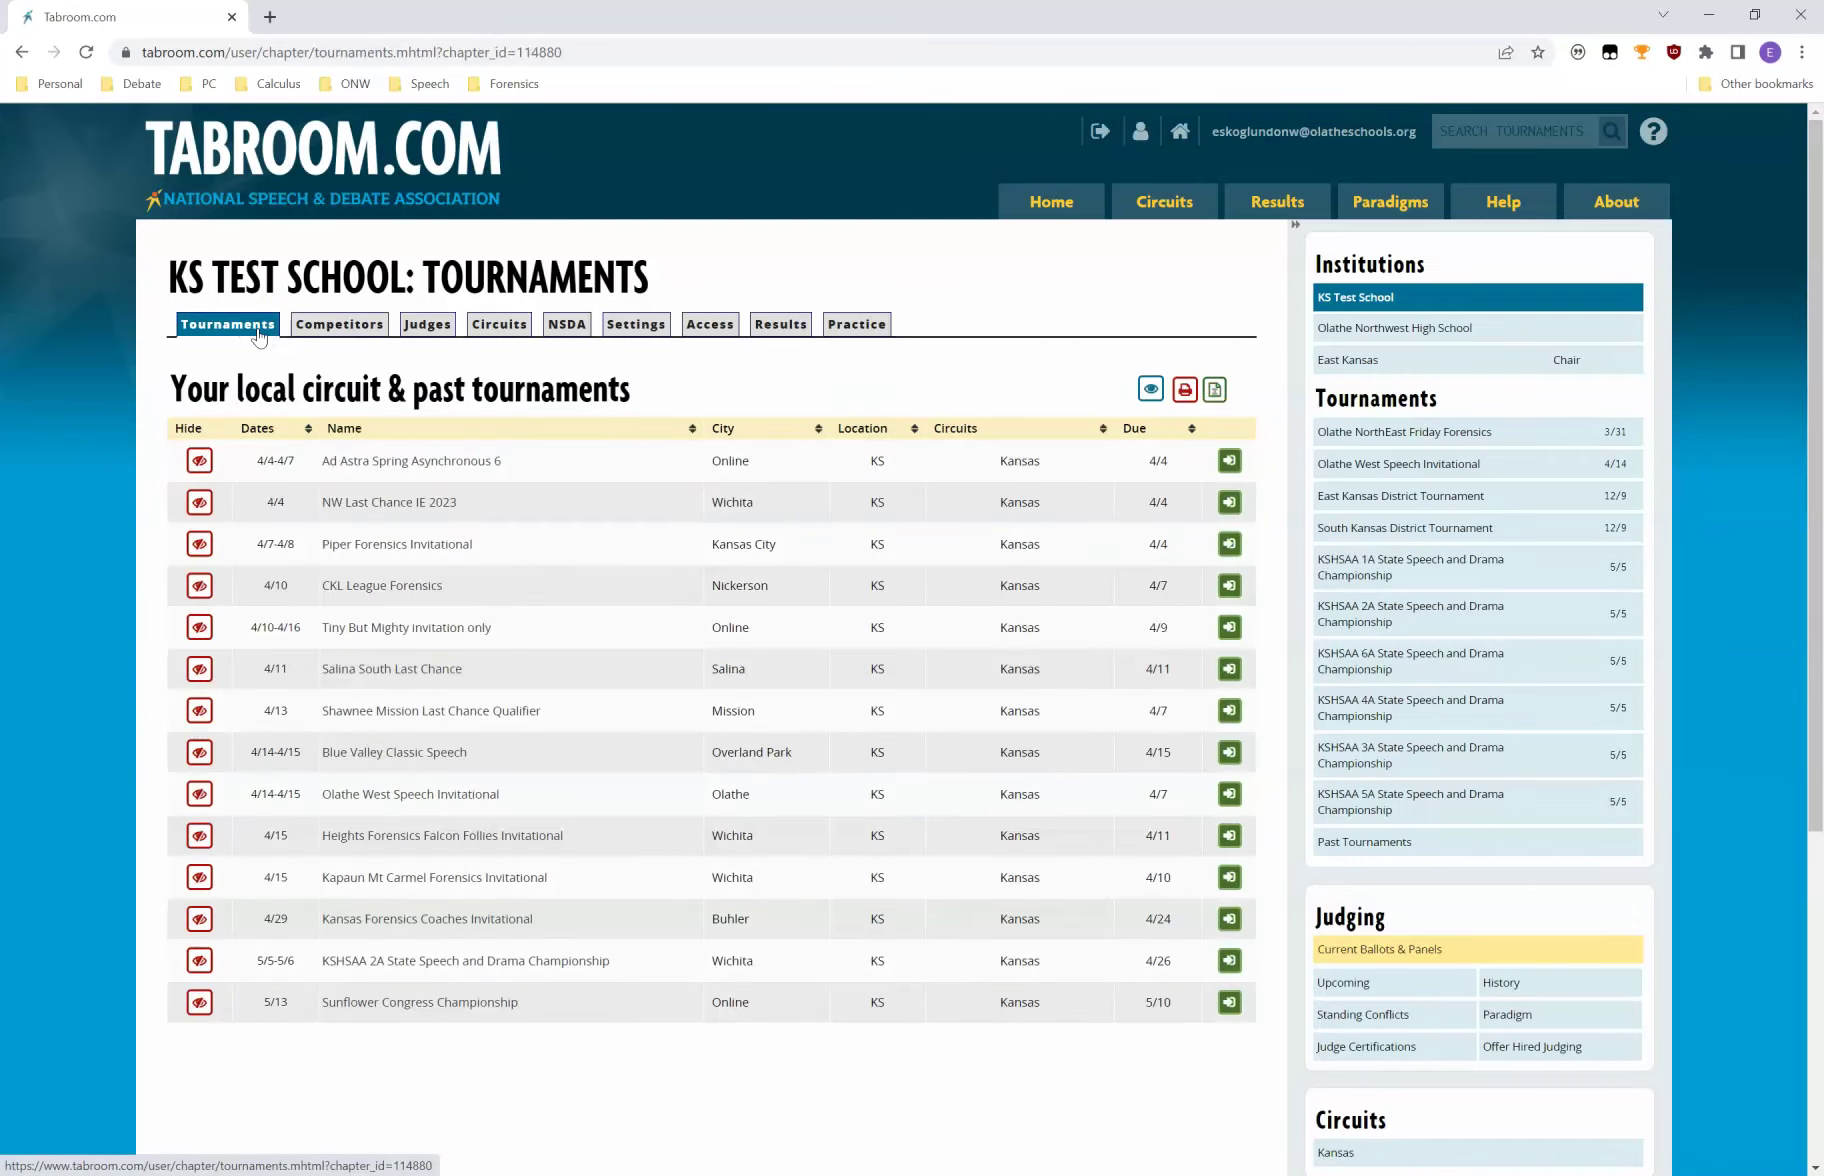
left_click(1381, 306)
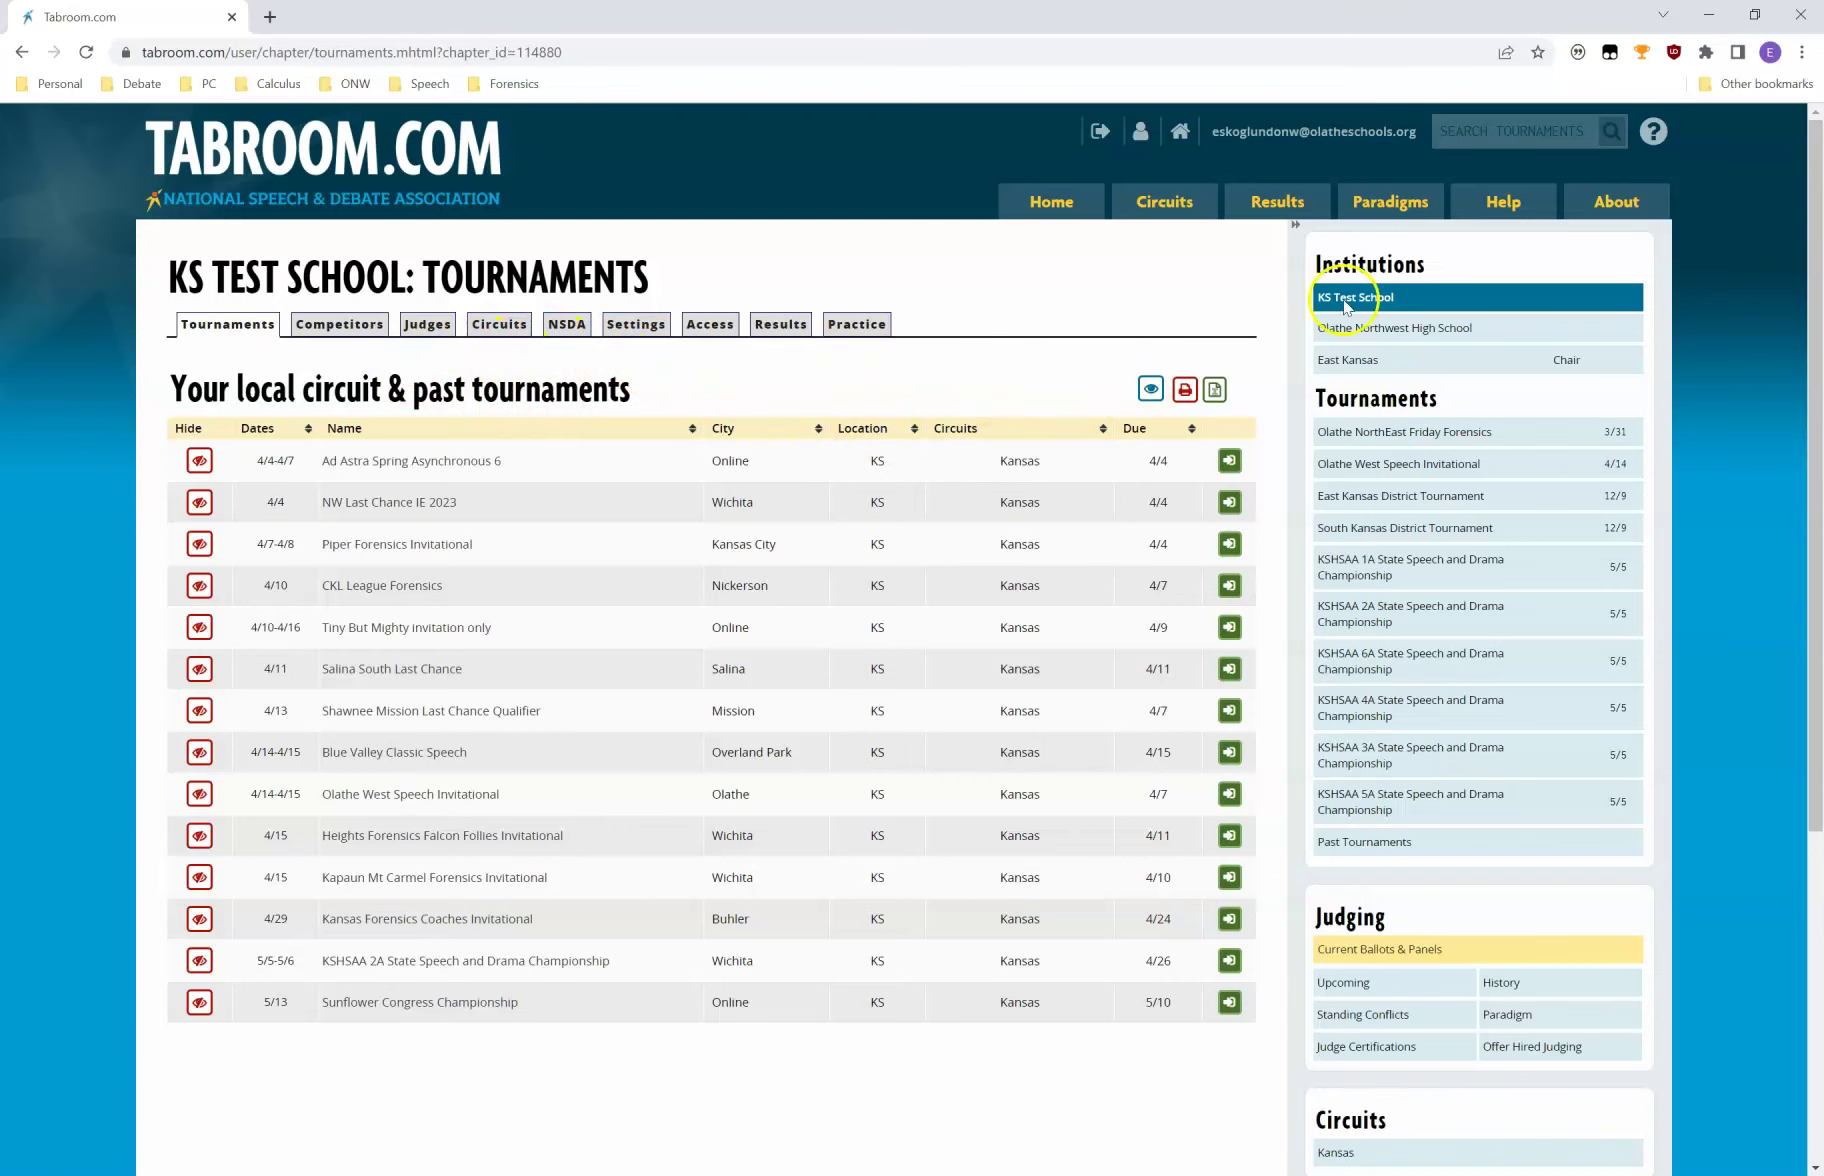
Open Olathe Northwest High School and look through its existing tournament registrations and local circuit tournaments.
left_click(1421, 327)
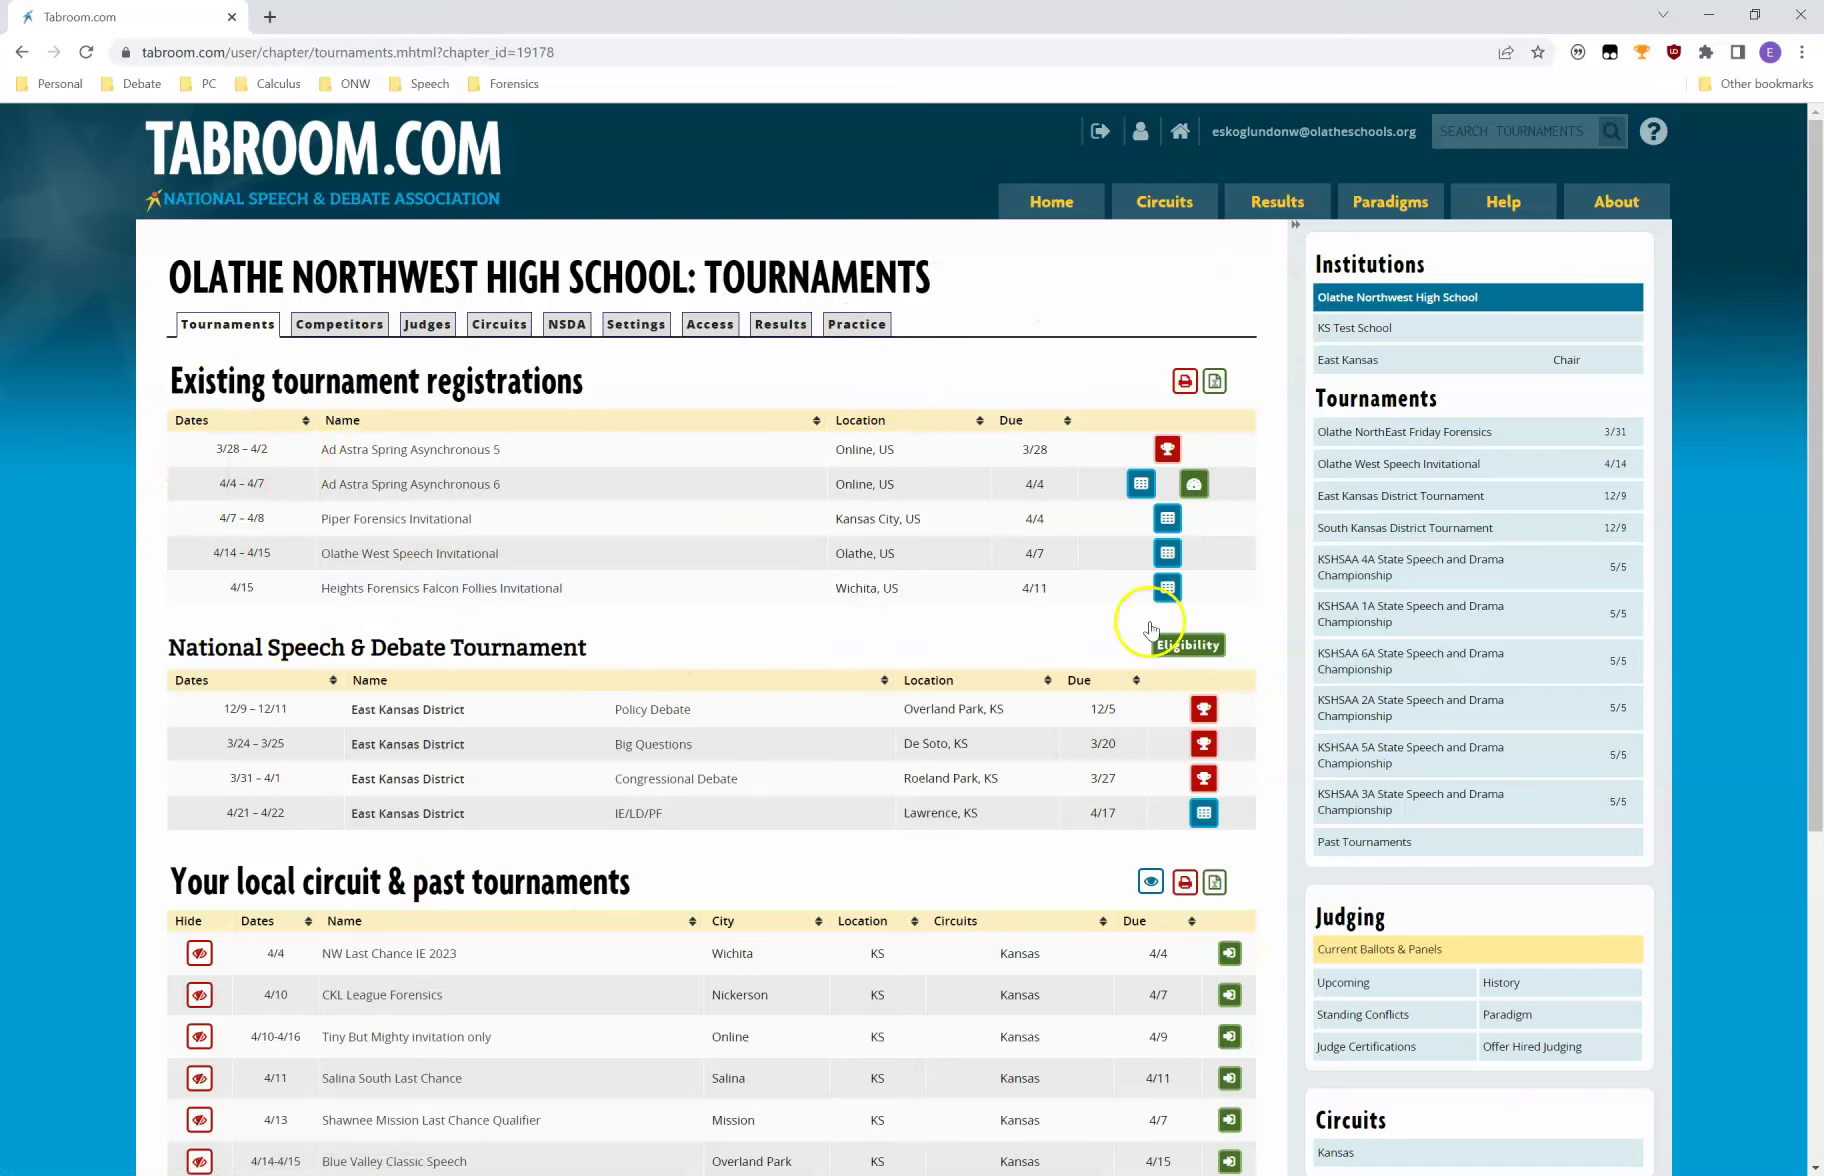
scroll(710, 845, "down", 3)
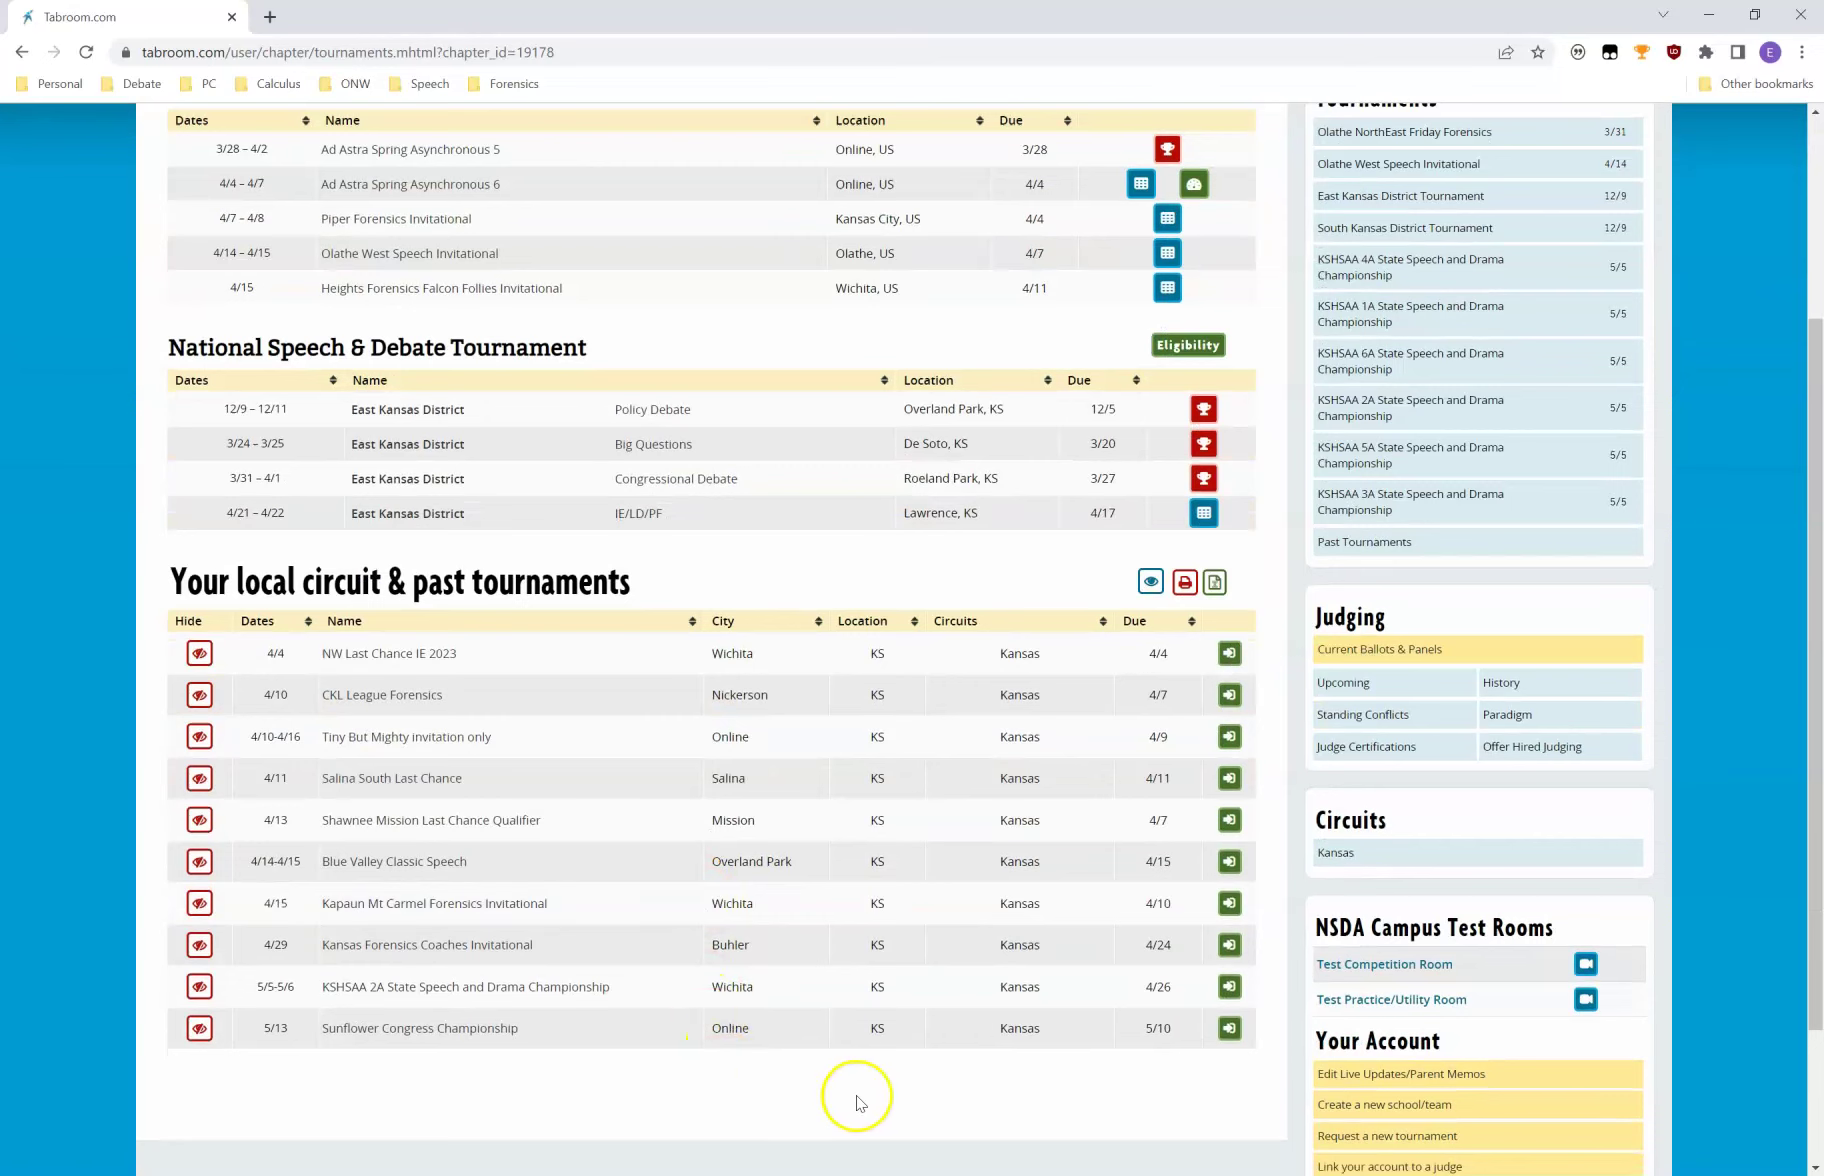
scroll(896, 1103, "up", 3)
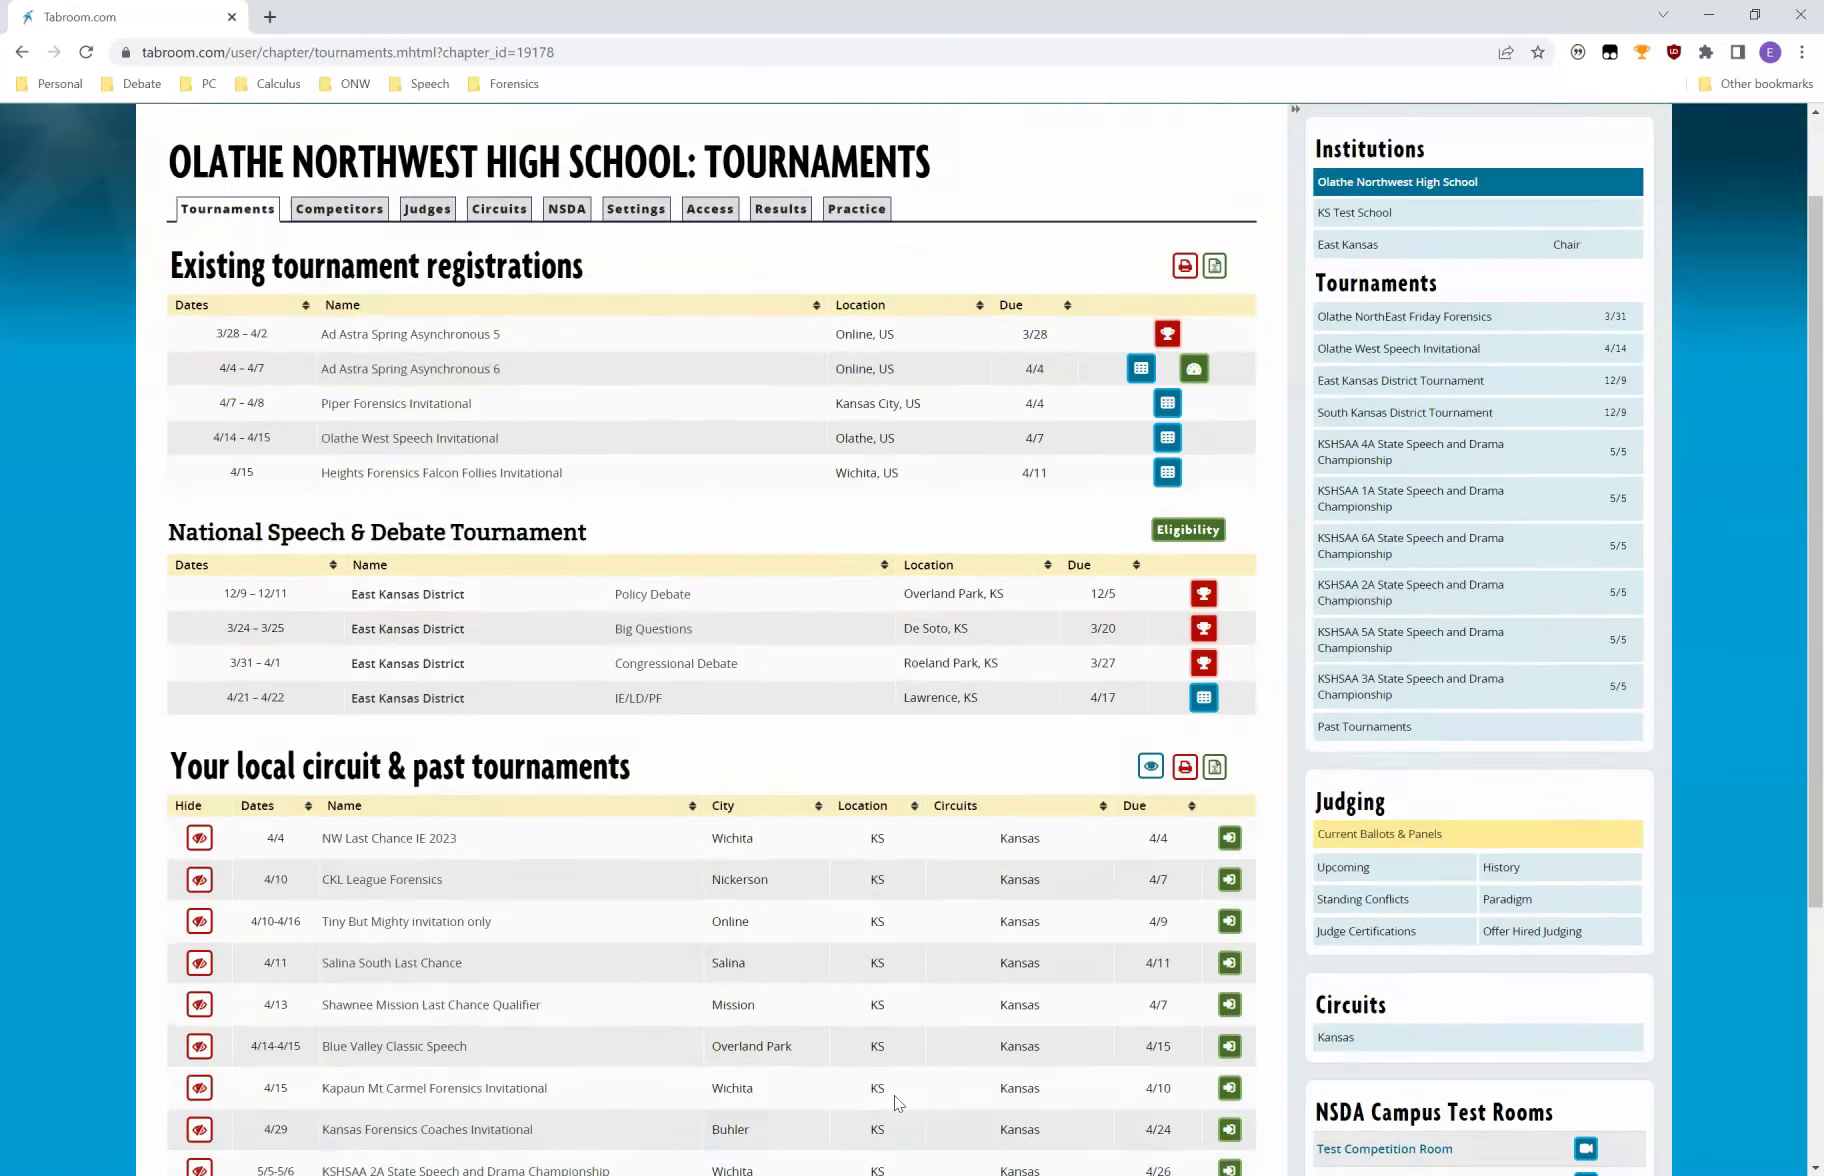
Register KS Test School for the KSHSAA 2A State Speech and Drama Championship and accept the tournament disclaimer.
left_click(1369, 336)
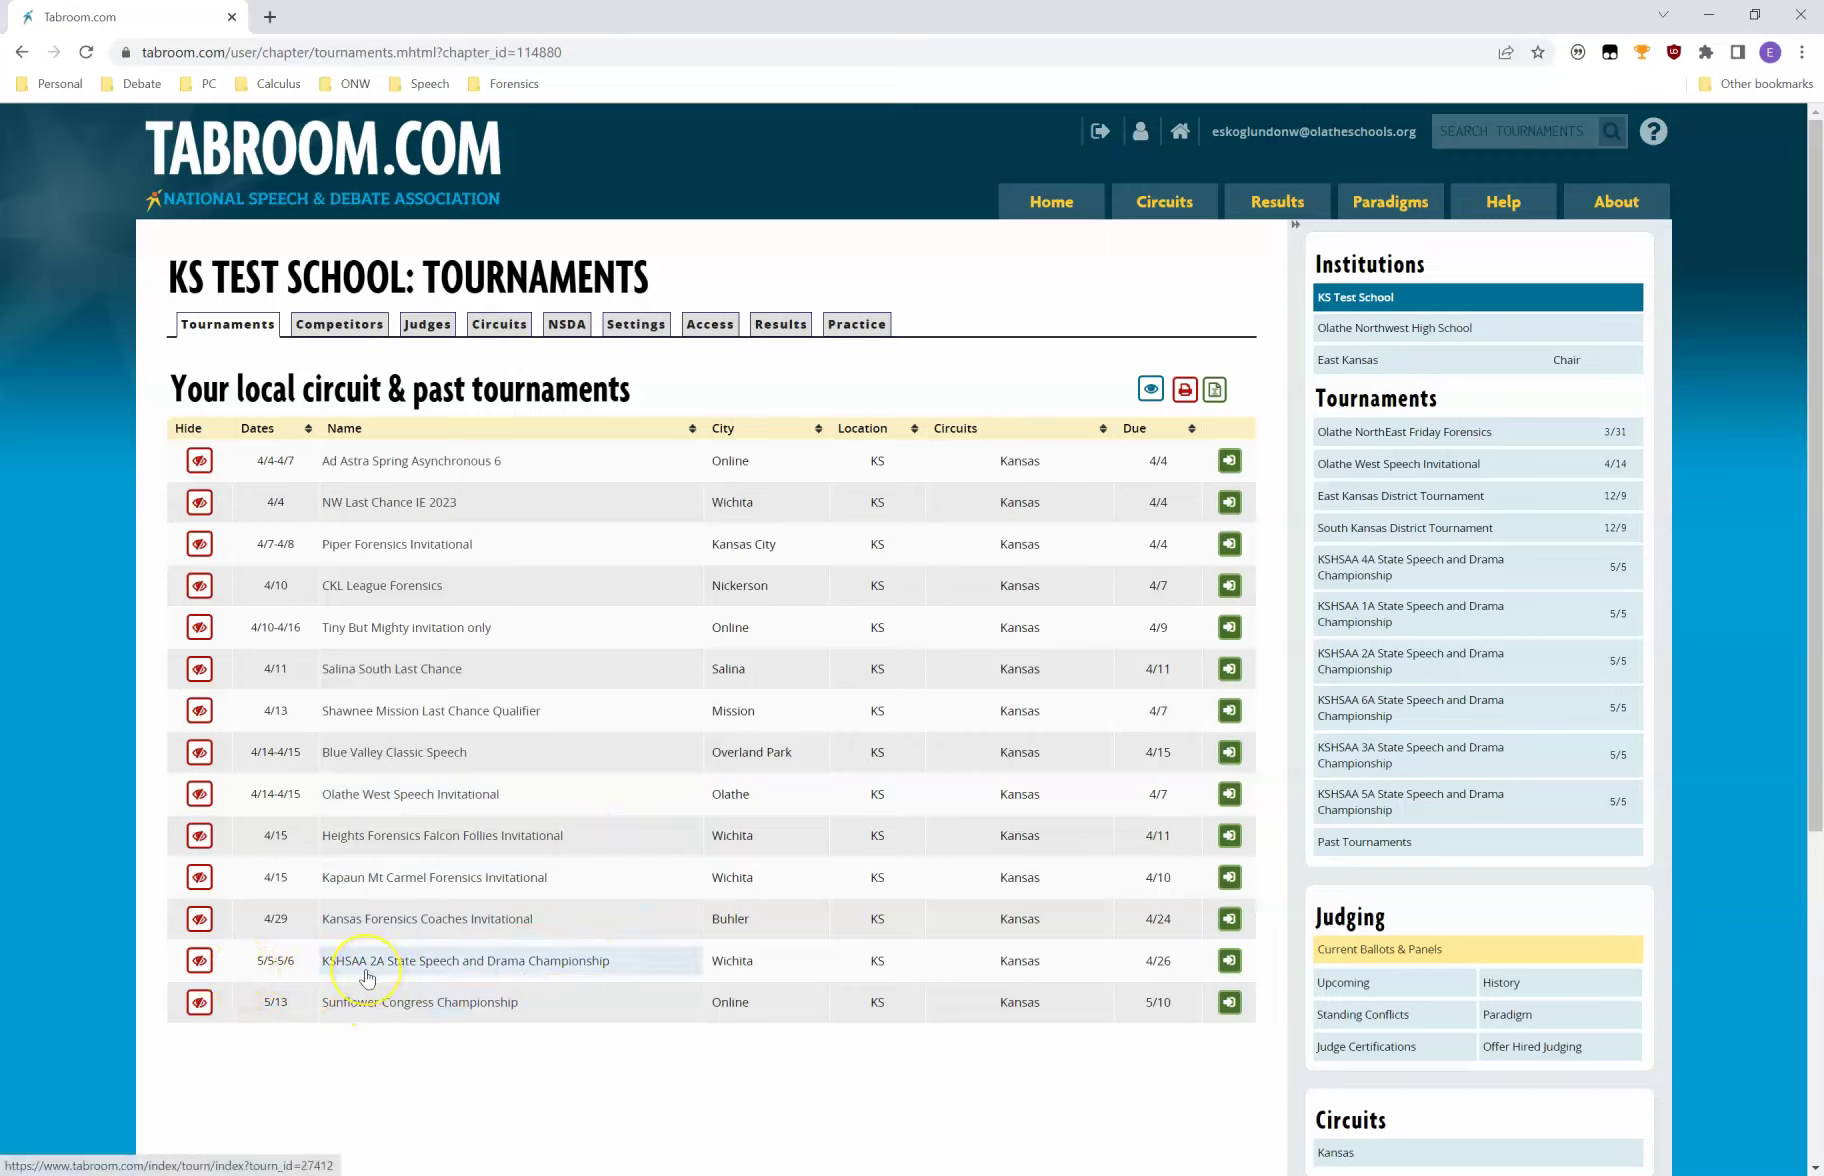
left_click(1237, 965)
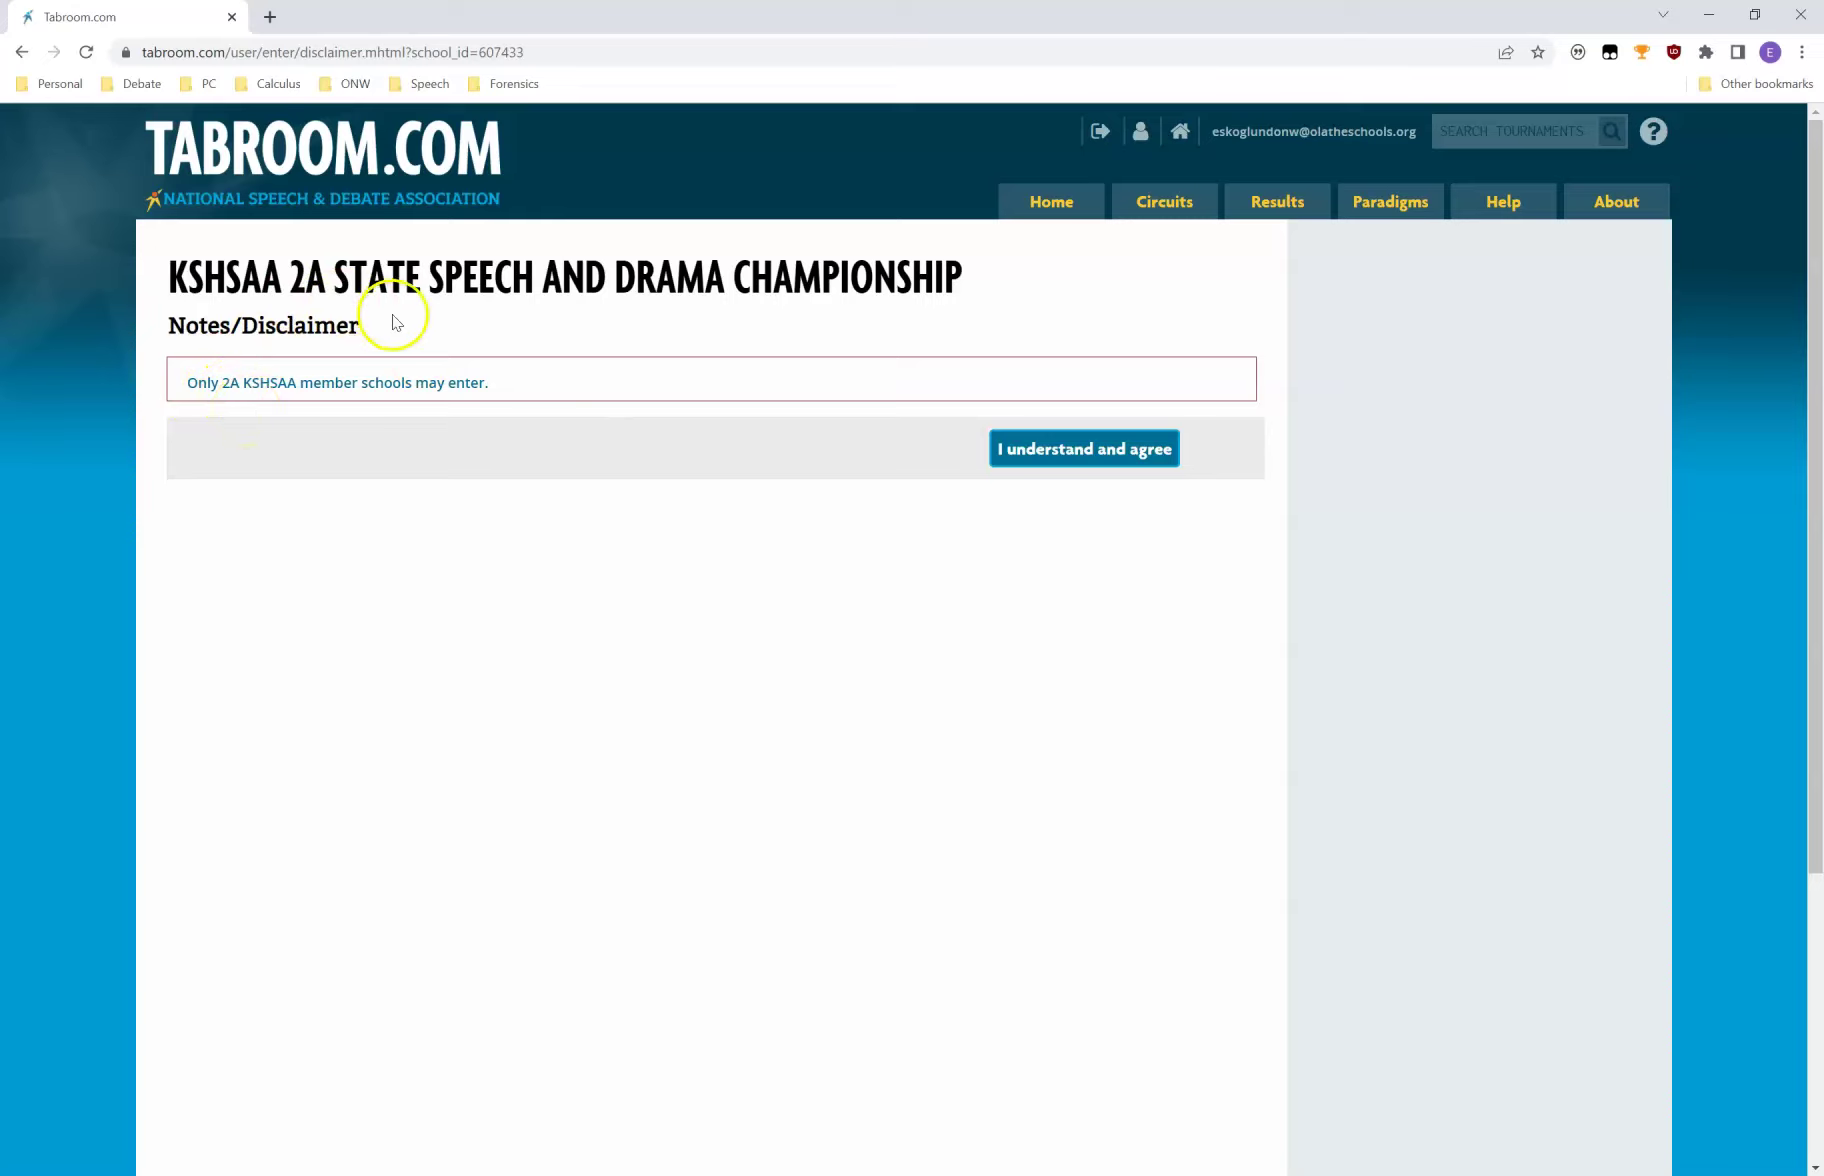
left_click(1158, 467)
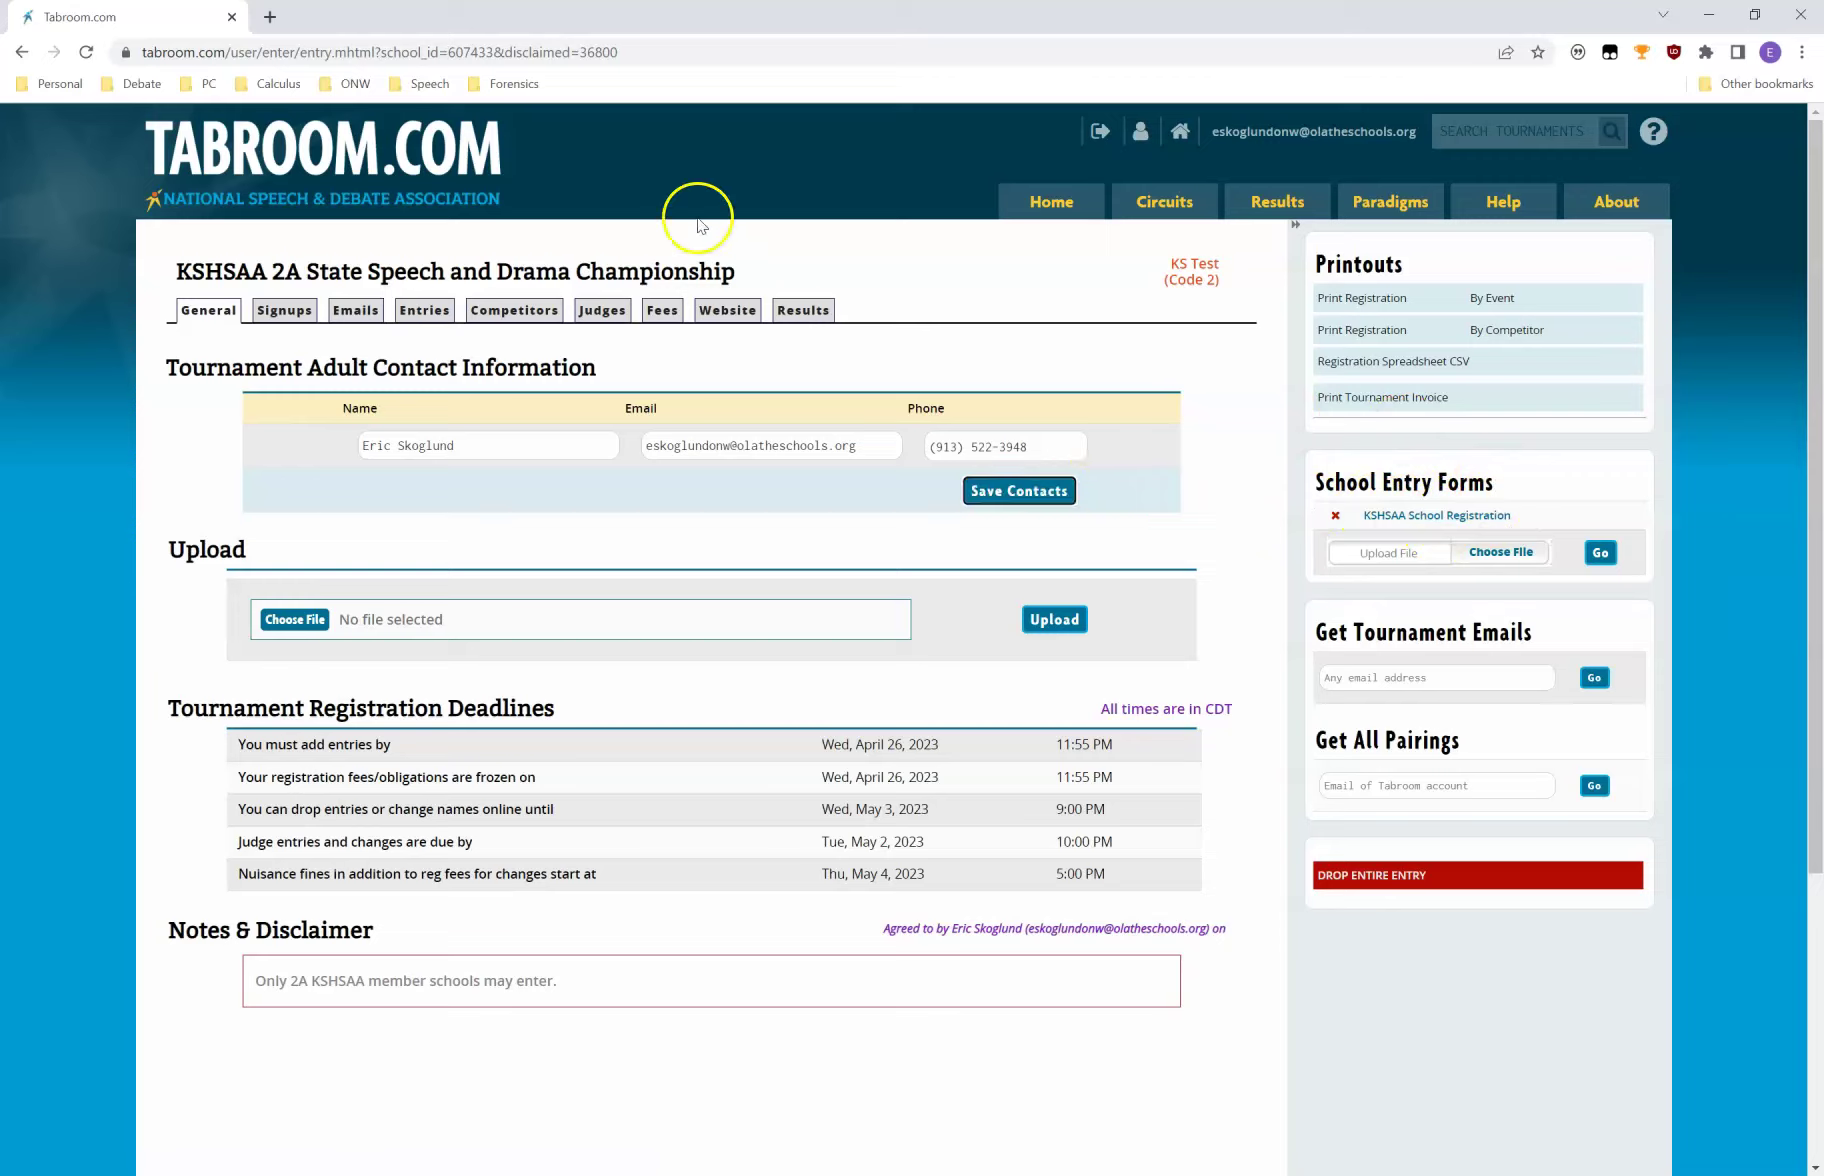
Add a Duet Acting entry to the tournament, pairing the second and fifth students in the competitor list.
left_click(447, 322)
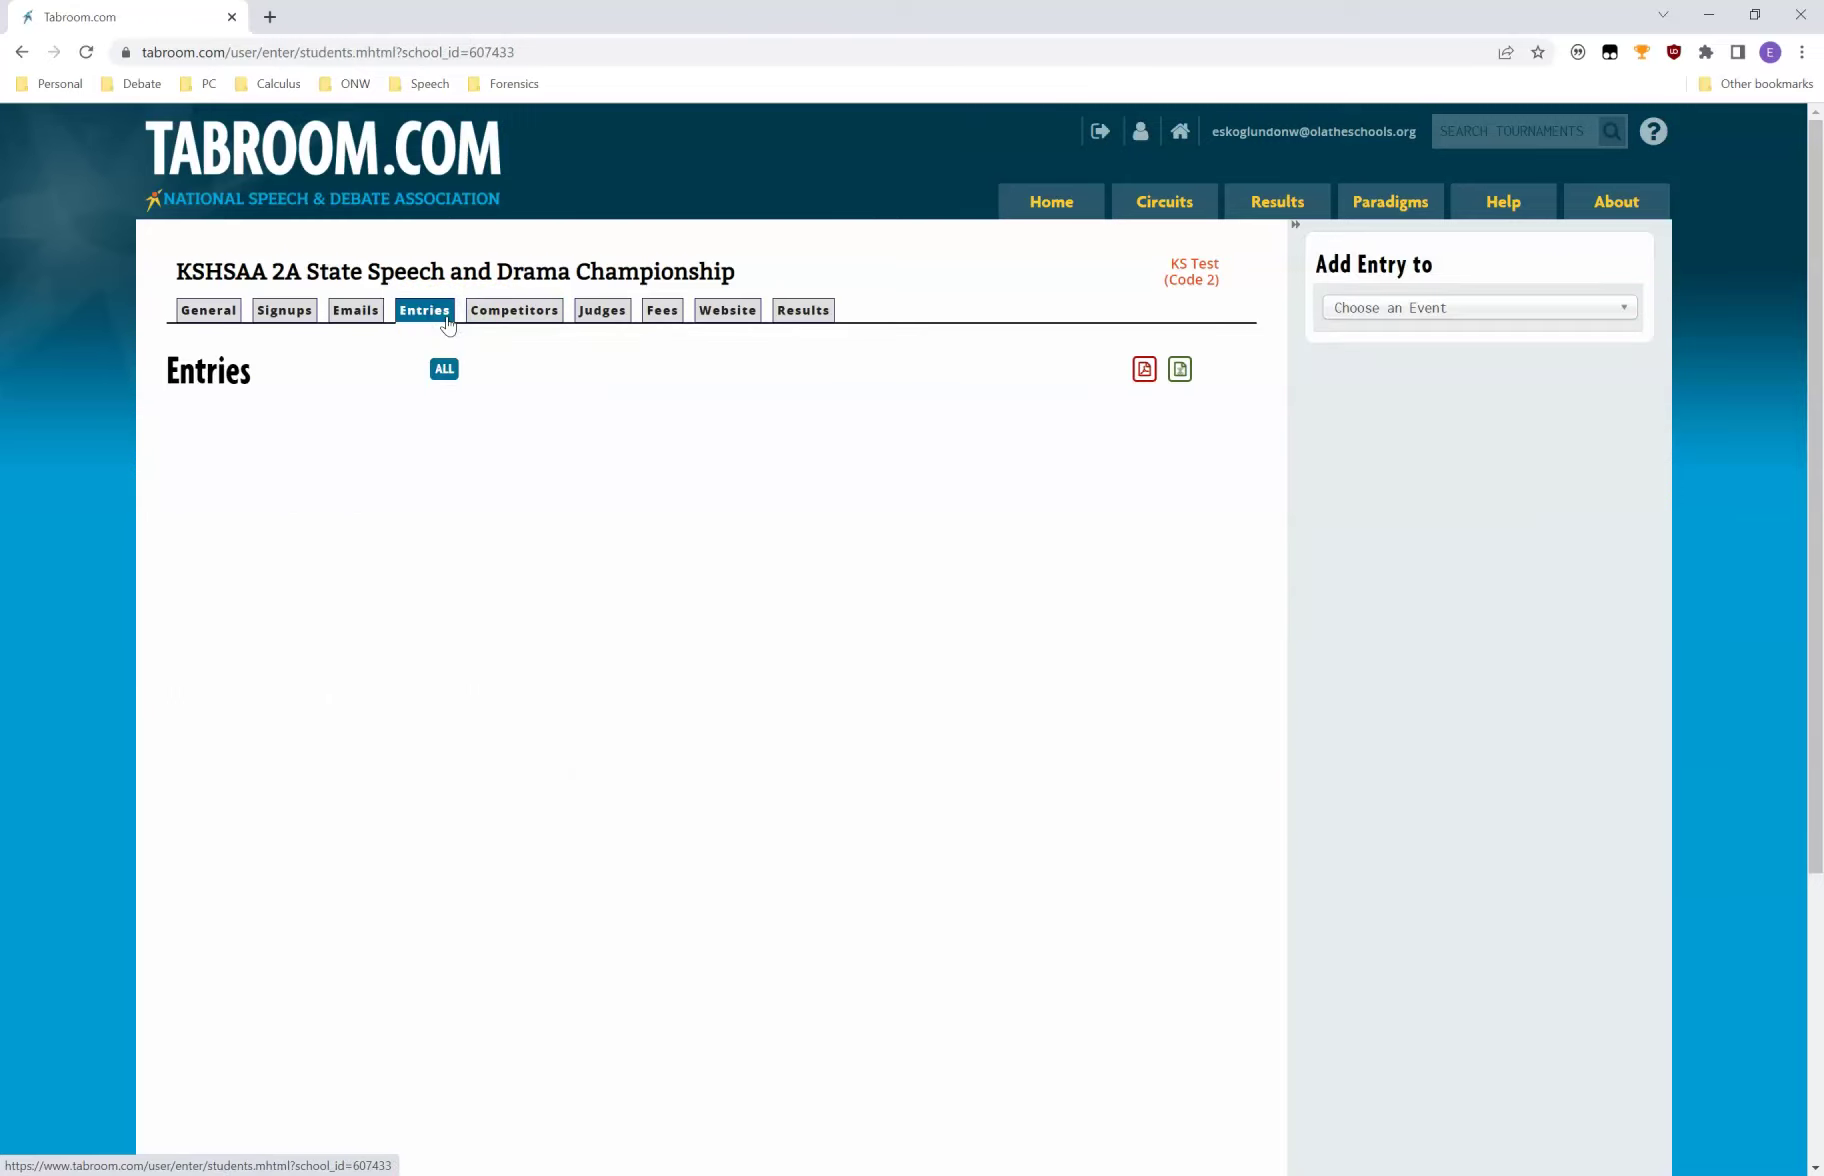
left_click(1442, 310)
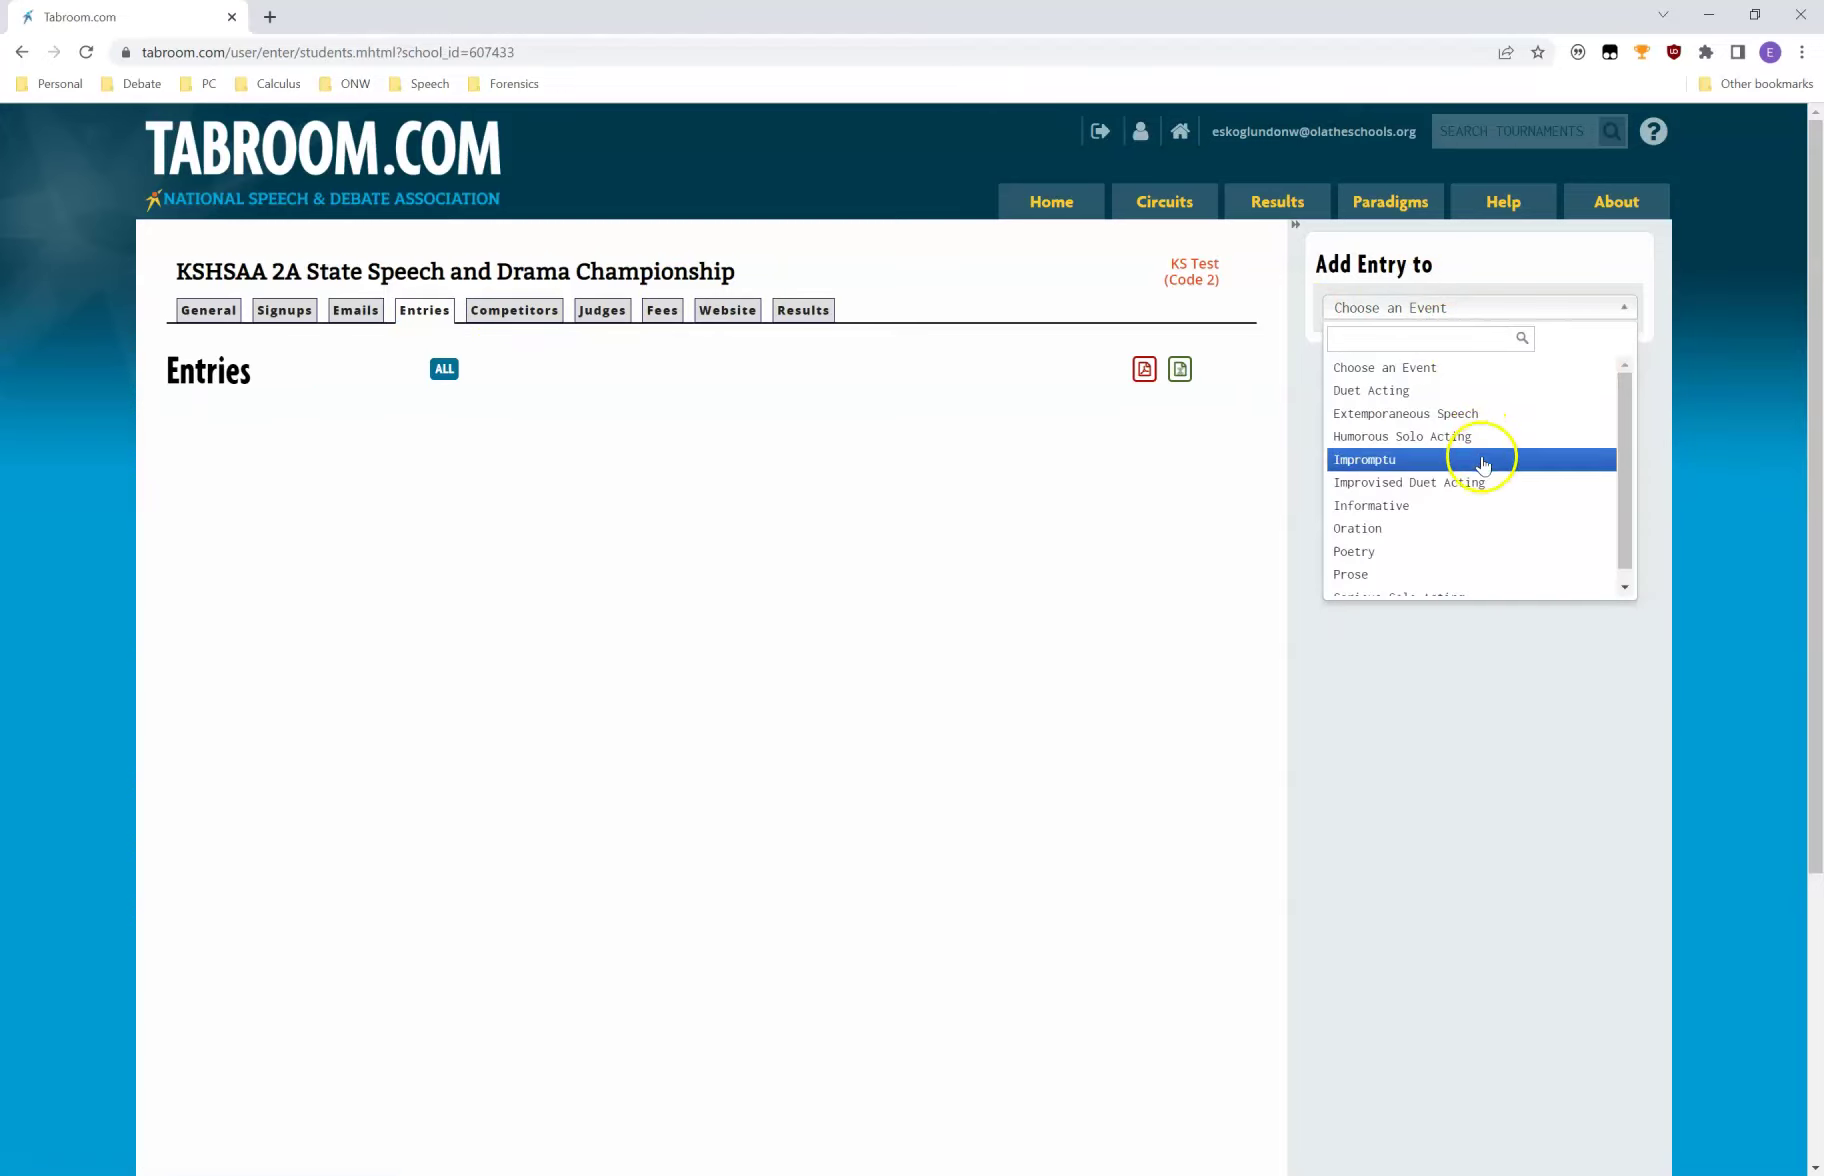
scroll(1474, 556, "down", 1)
scroll(1474, 578, "up", 1)
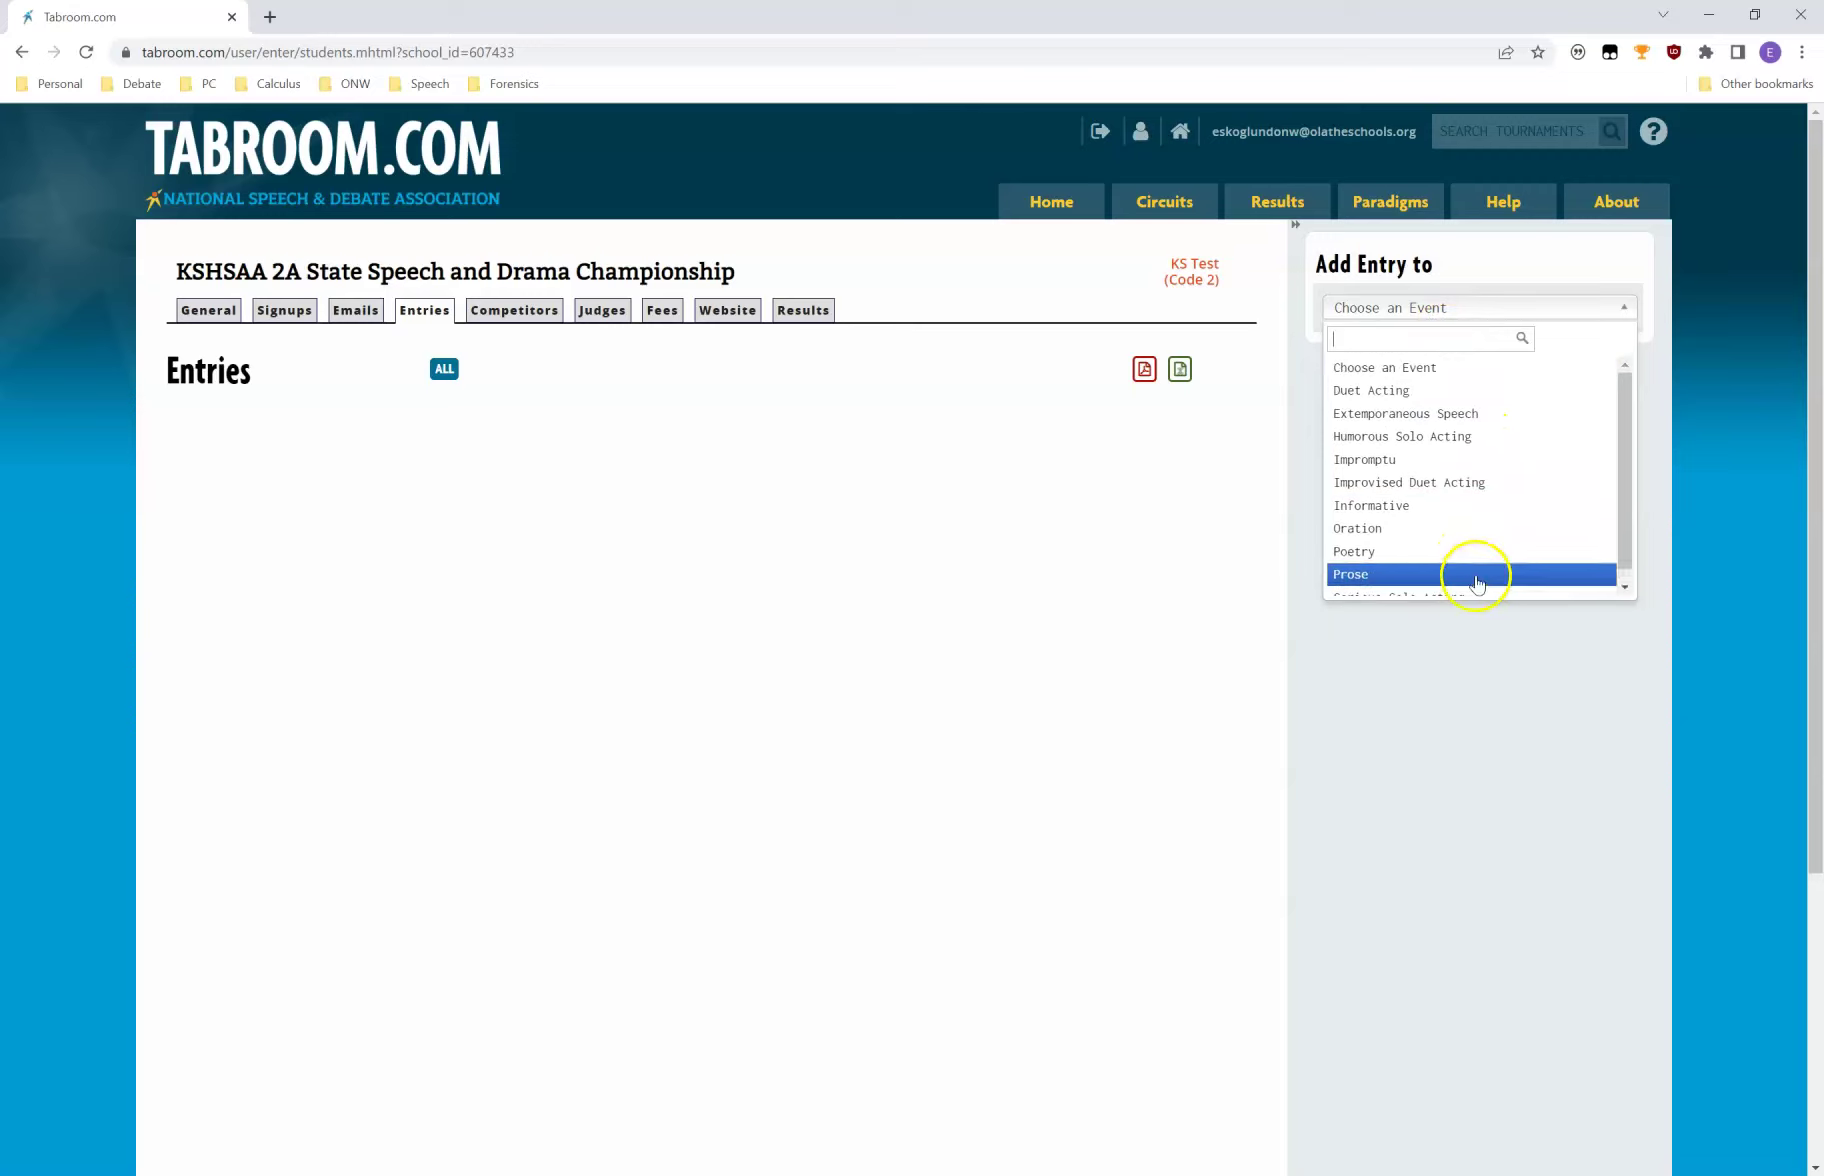
left_click(1483, 397)
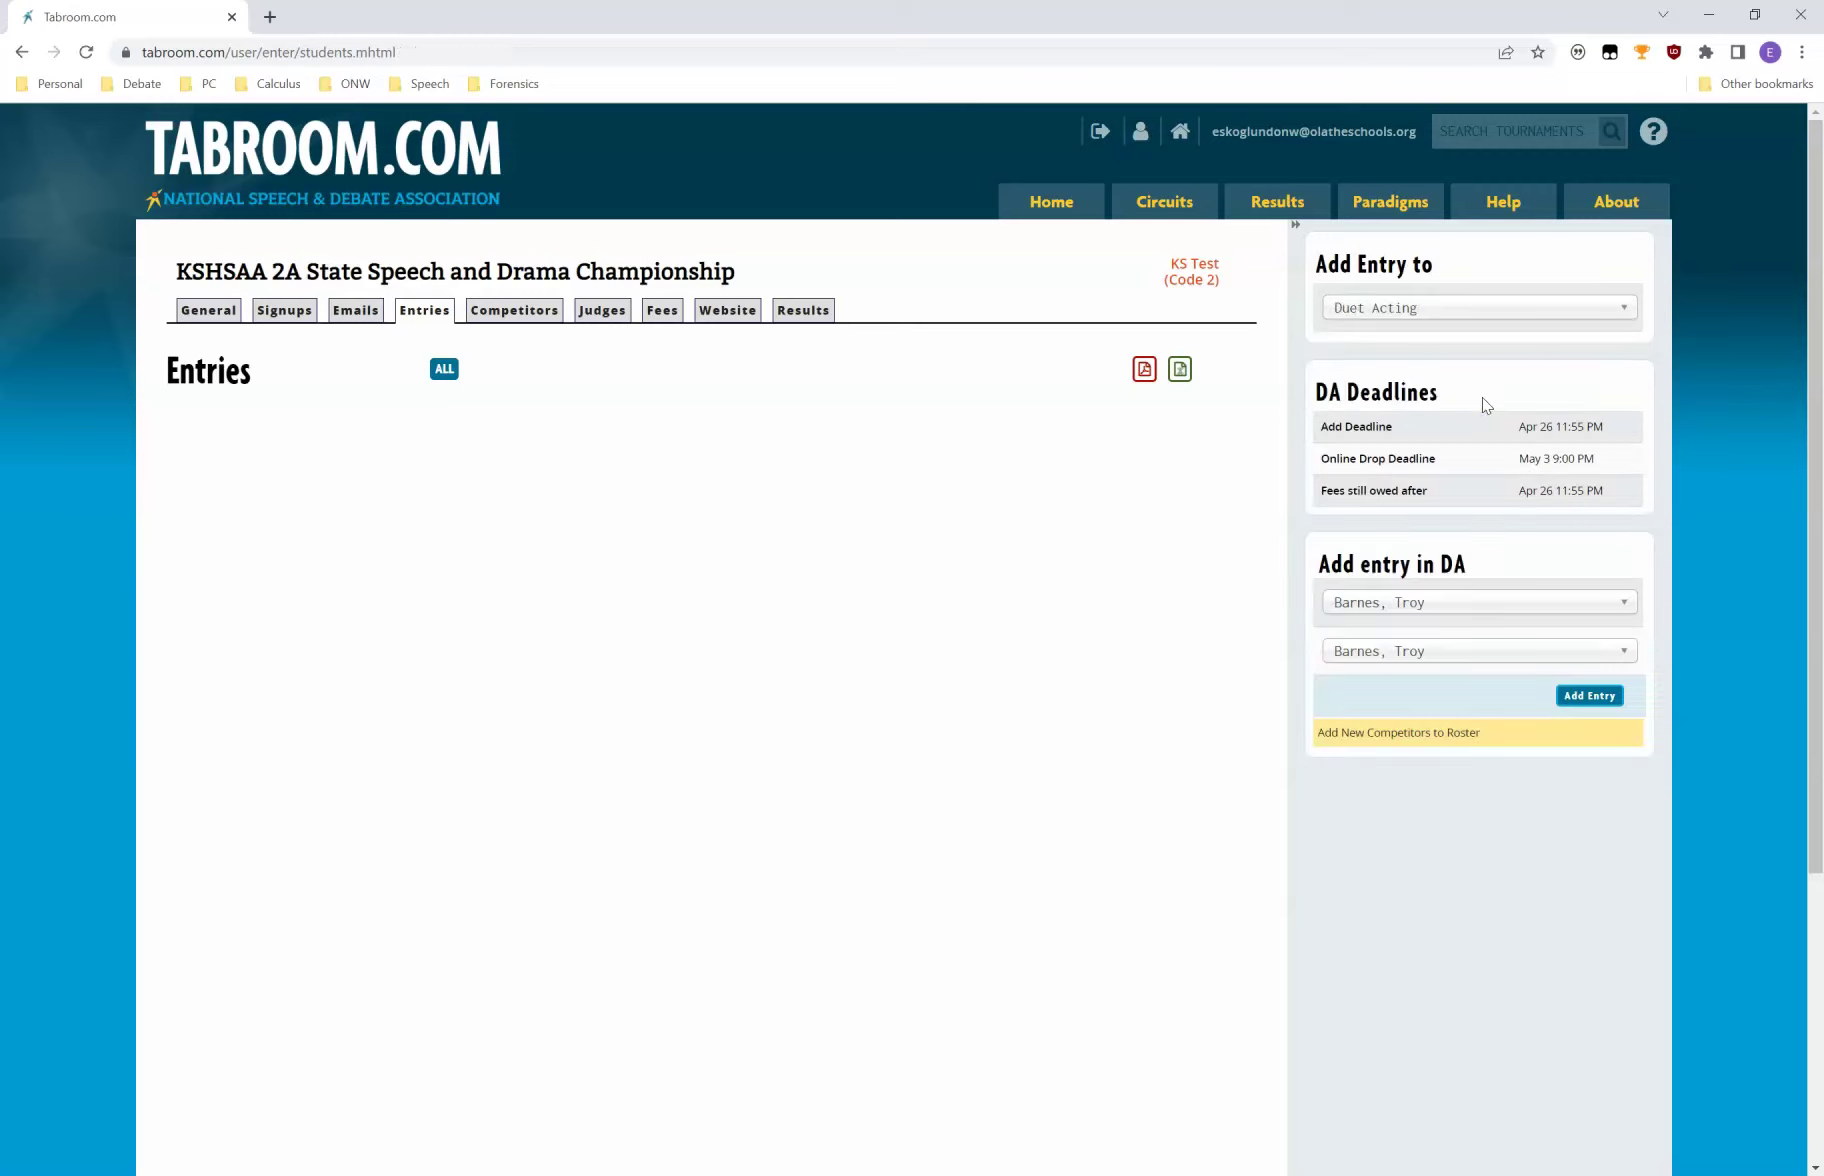
left_click(1466, 602)
left_click(1474, 685)
left_click(1475, 651)
left_click(1477, 802)
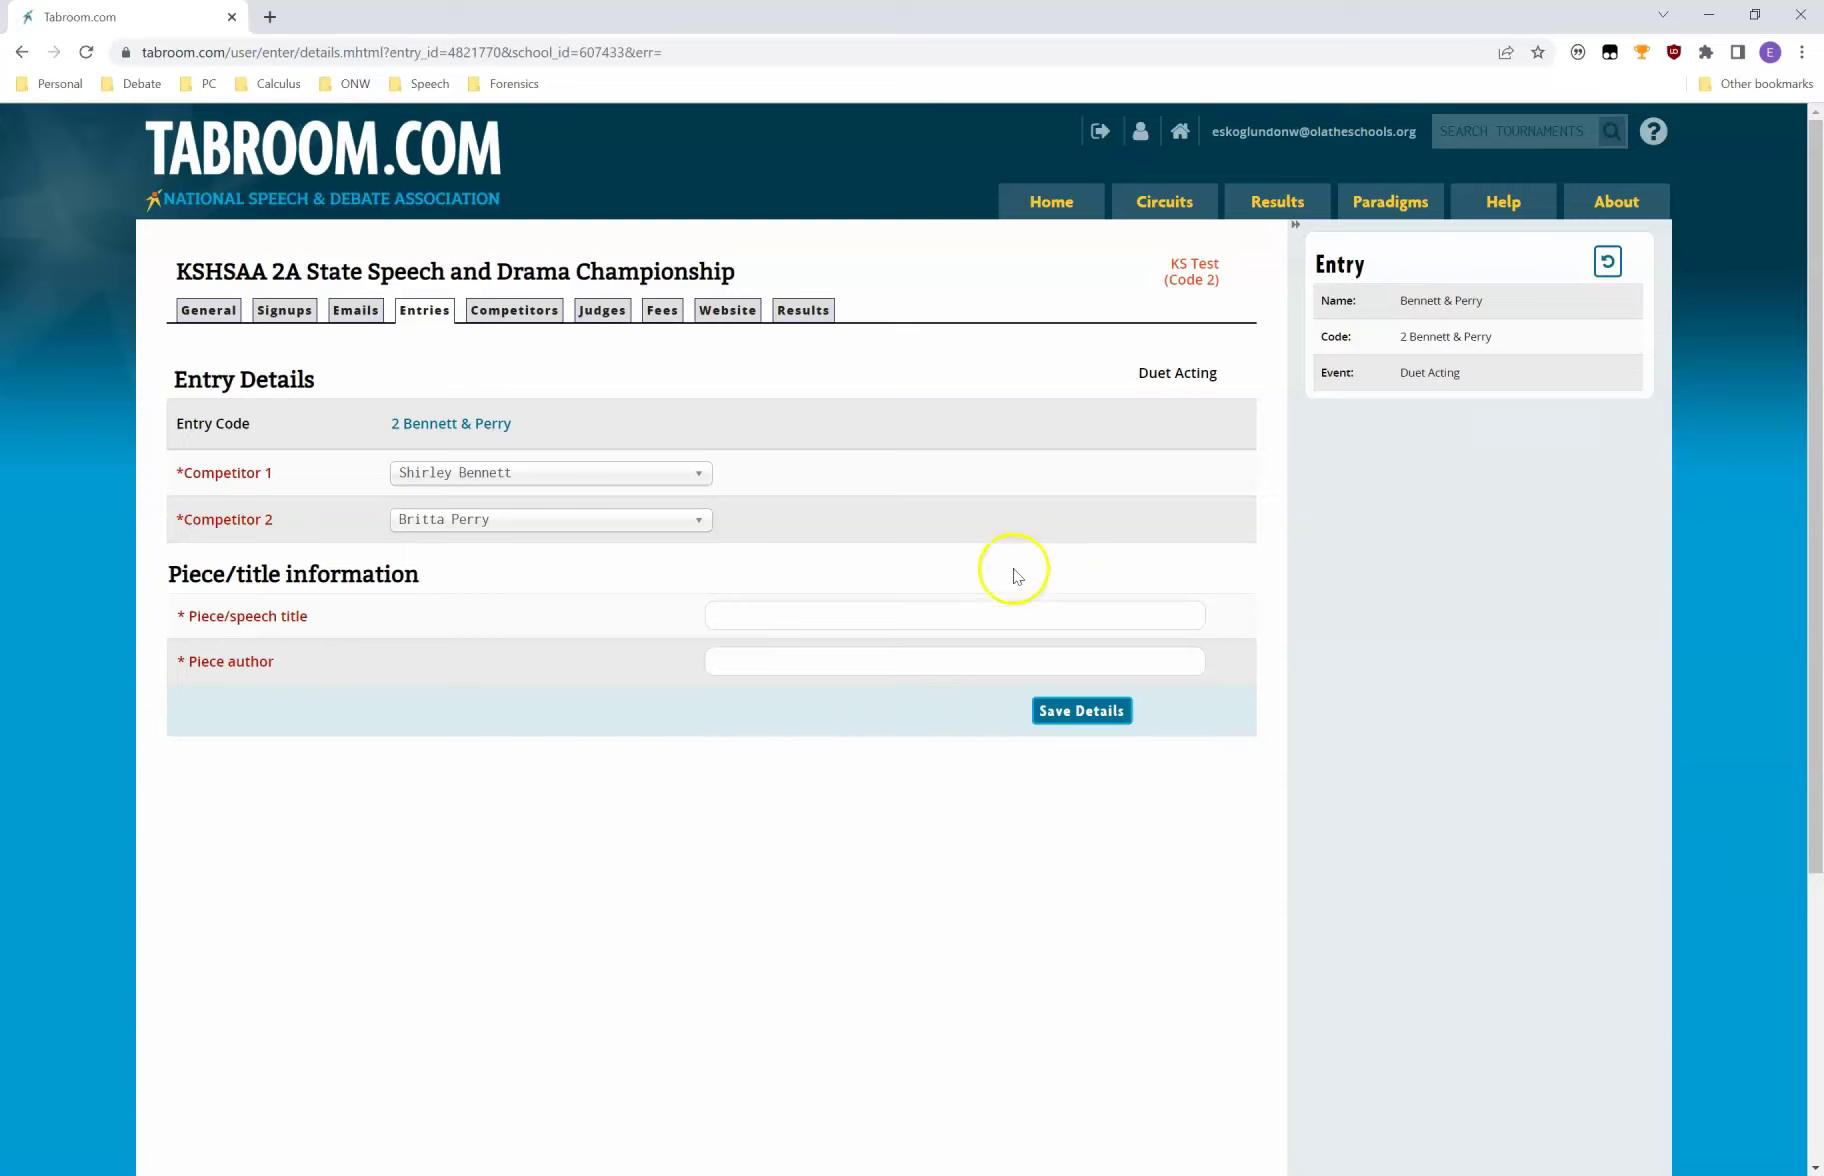
Save the Duet Acting entry's details with the piece title and piece author left blank.
left_click(988, 605)
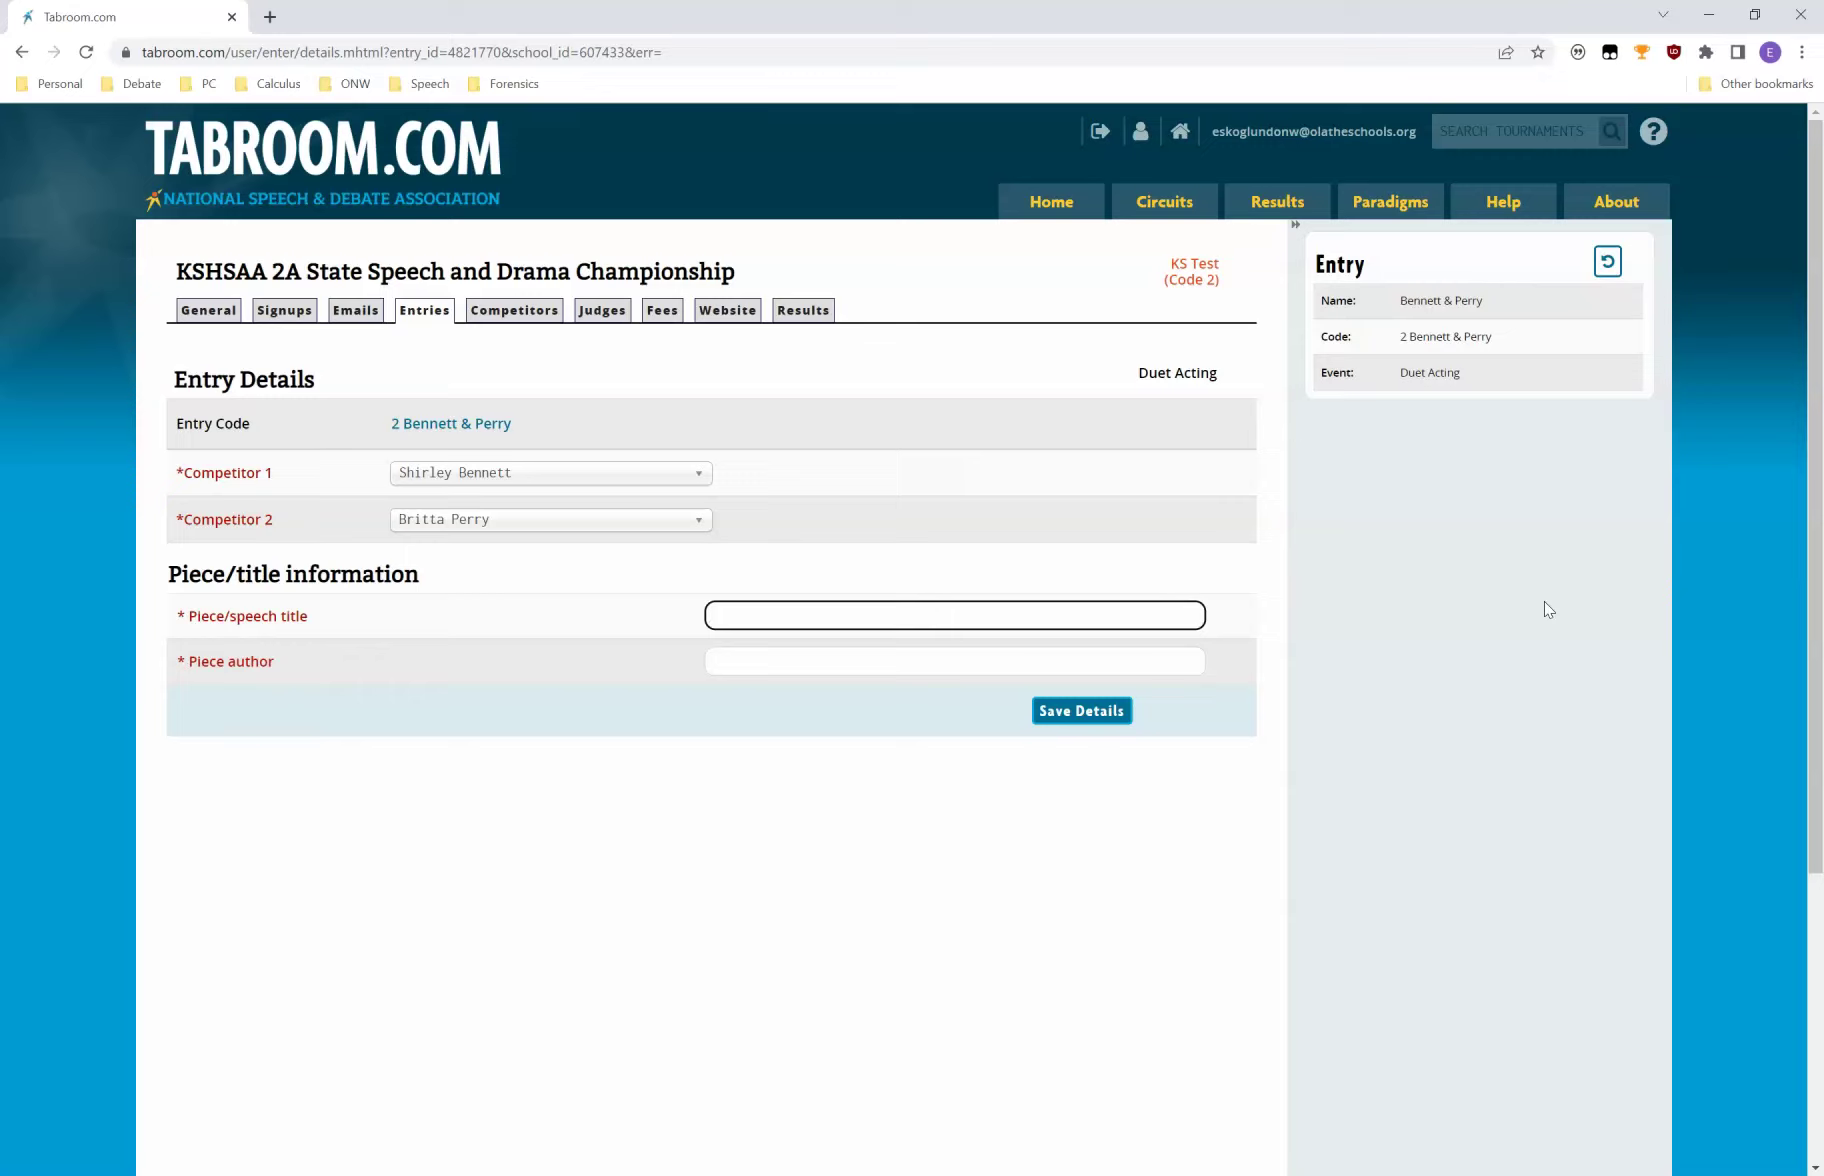
left_click(990, 622)
left_click(944, 661)
left_click(1052, 720)
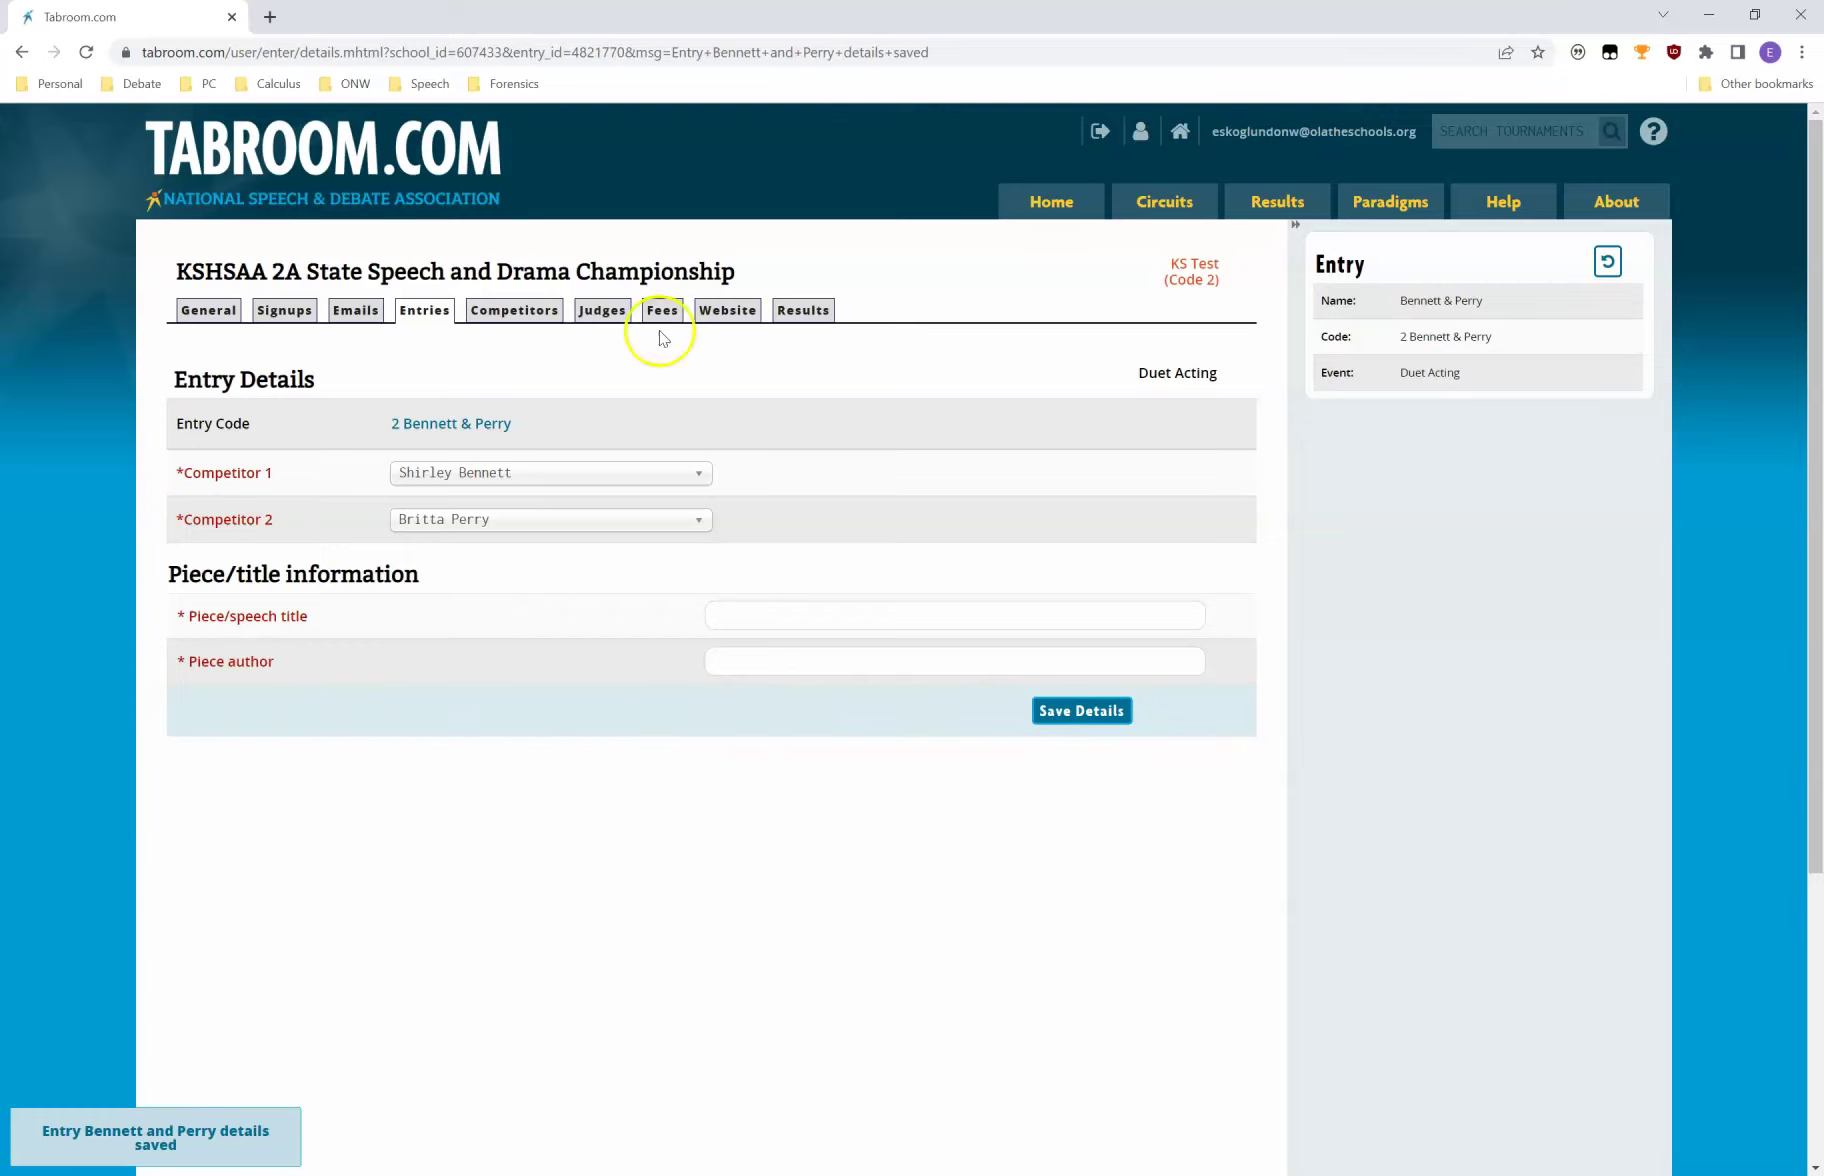
Add an Extemporaneous Speech entry for the second student in the competitor list.
left_click(427, 313)
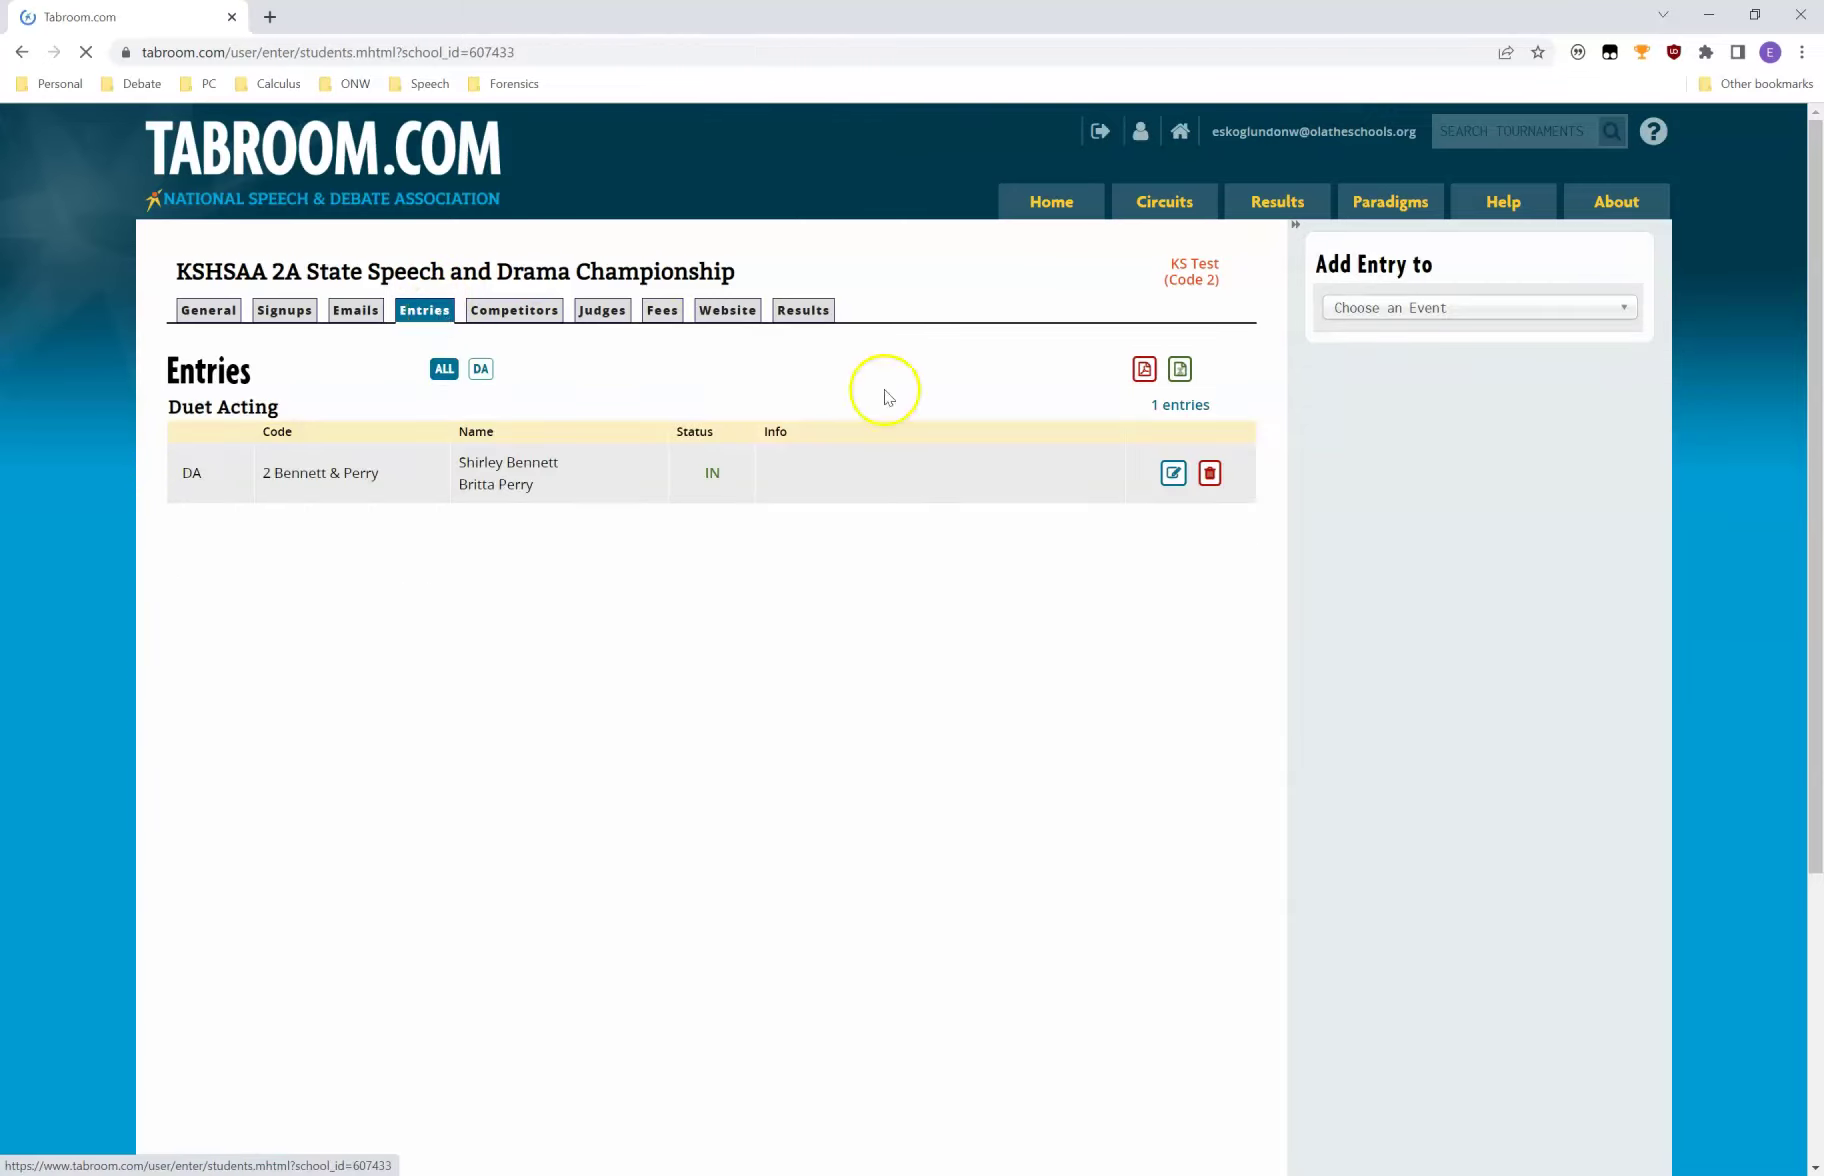
left_click(1394, 312)
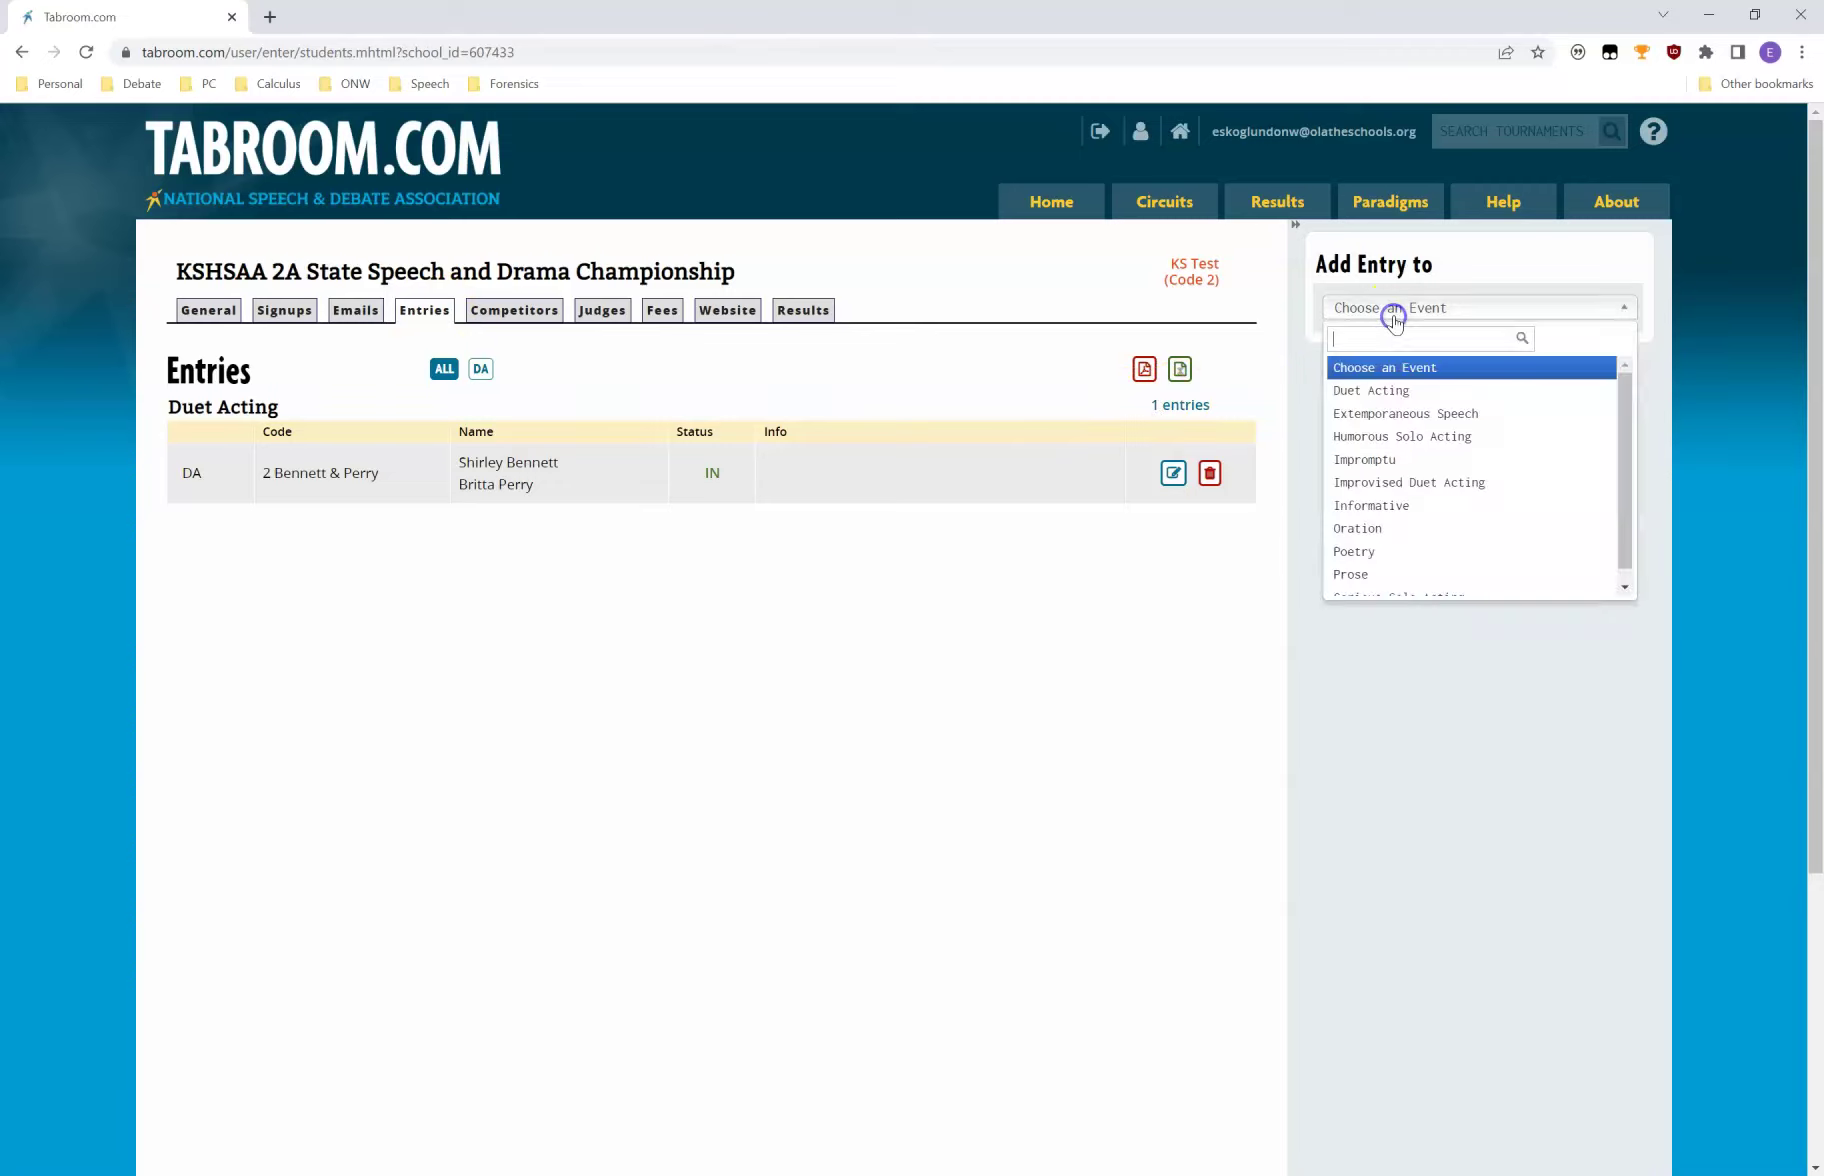
left_click(1432, 414)
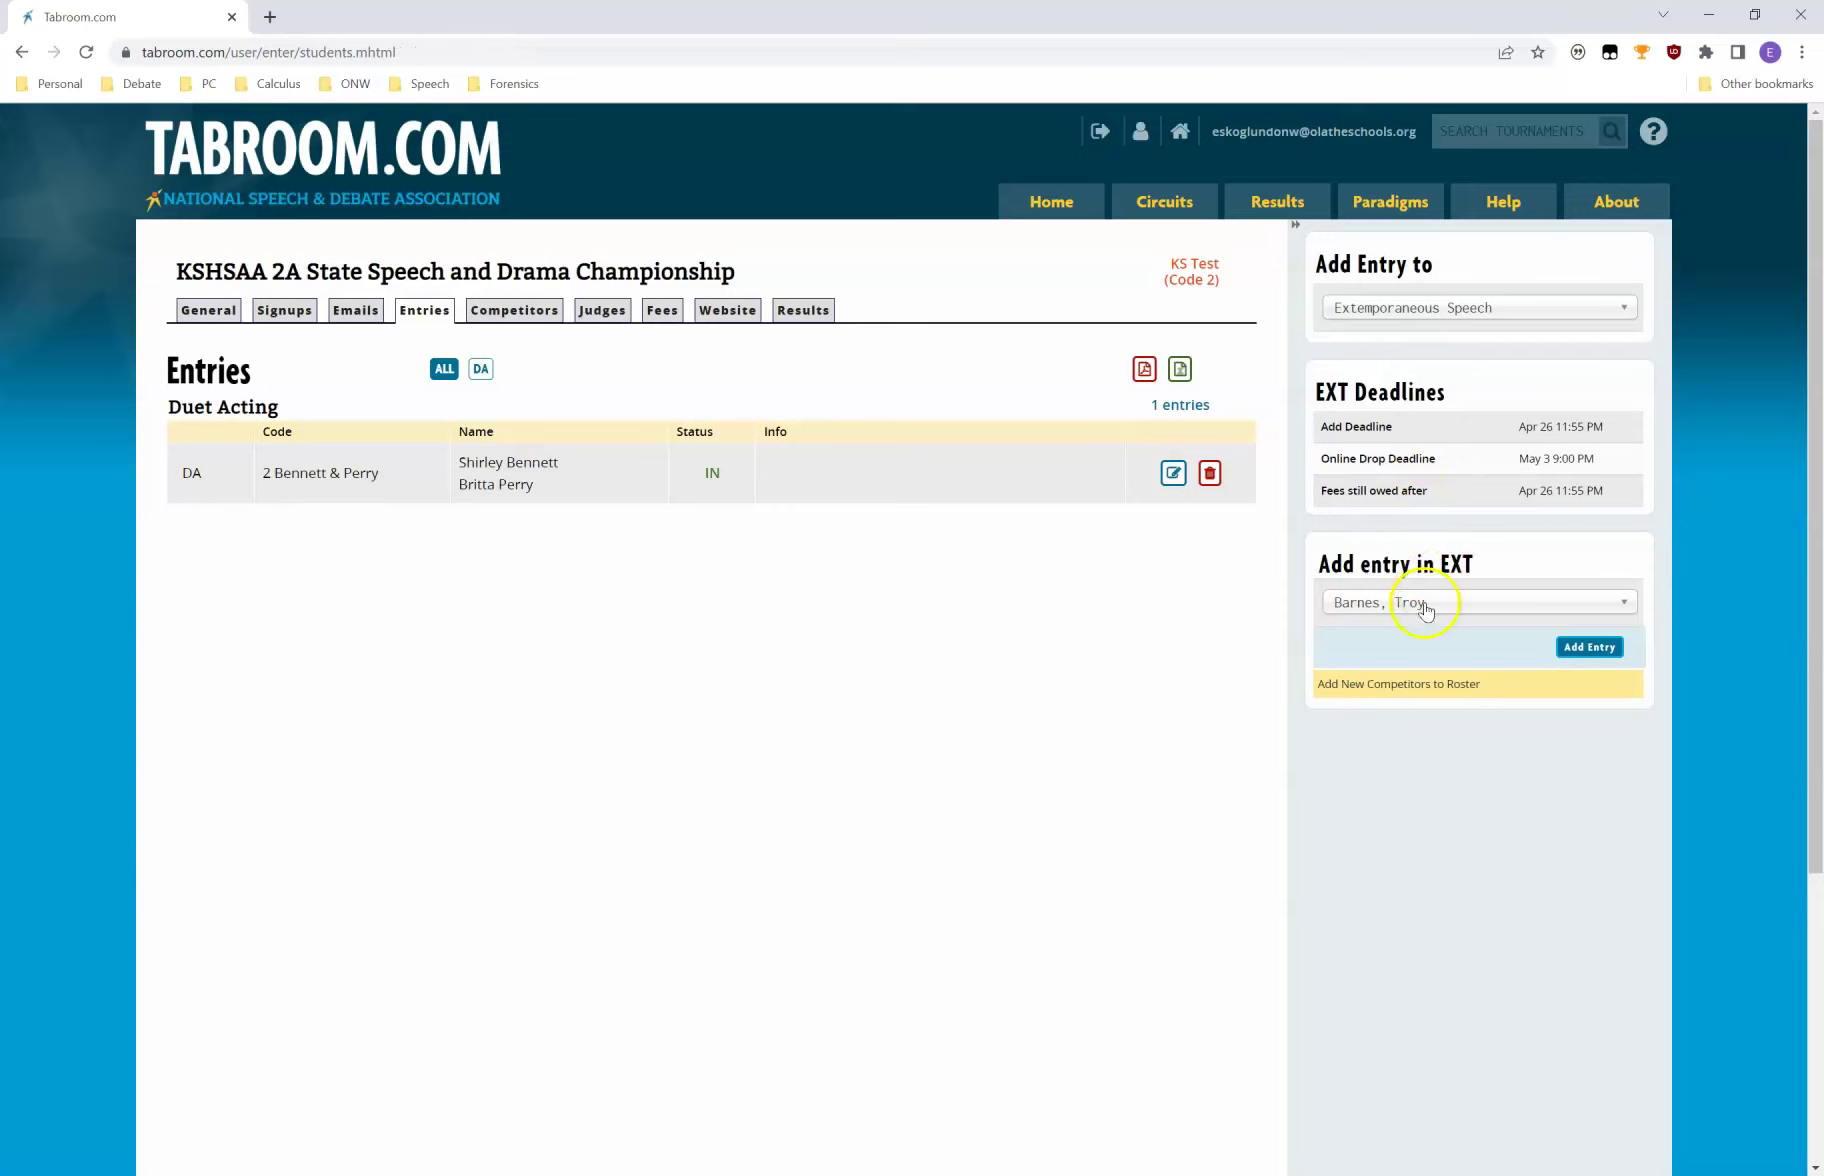
left_click(1424, 603)
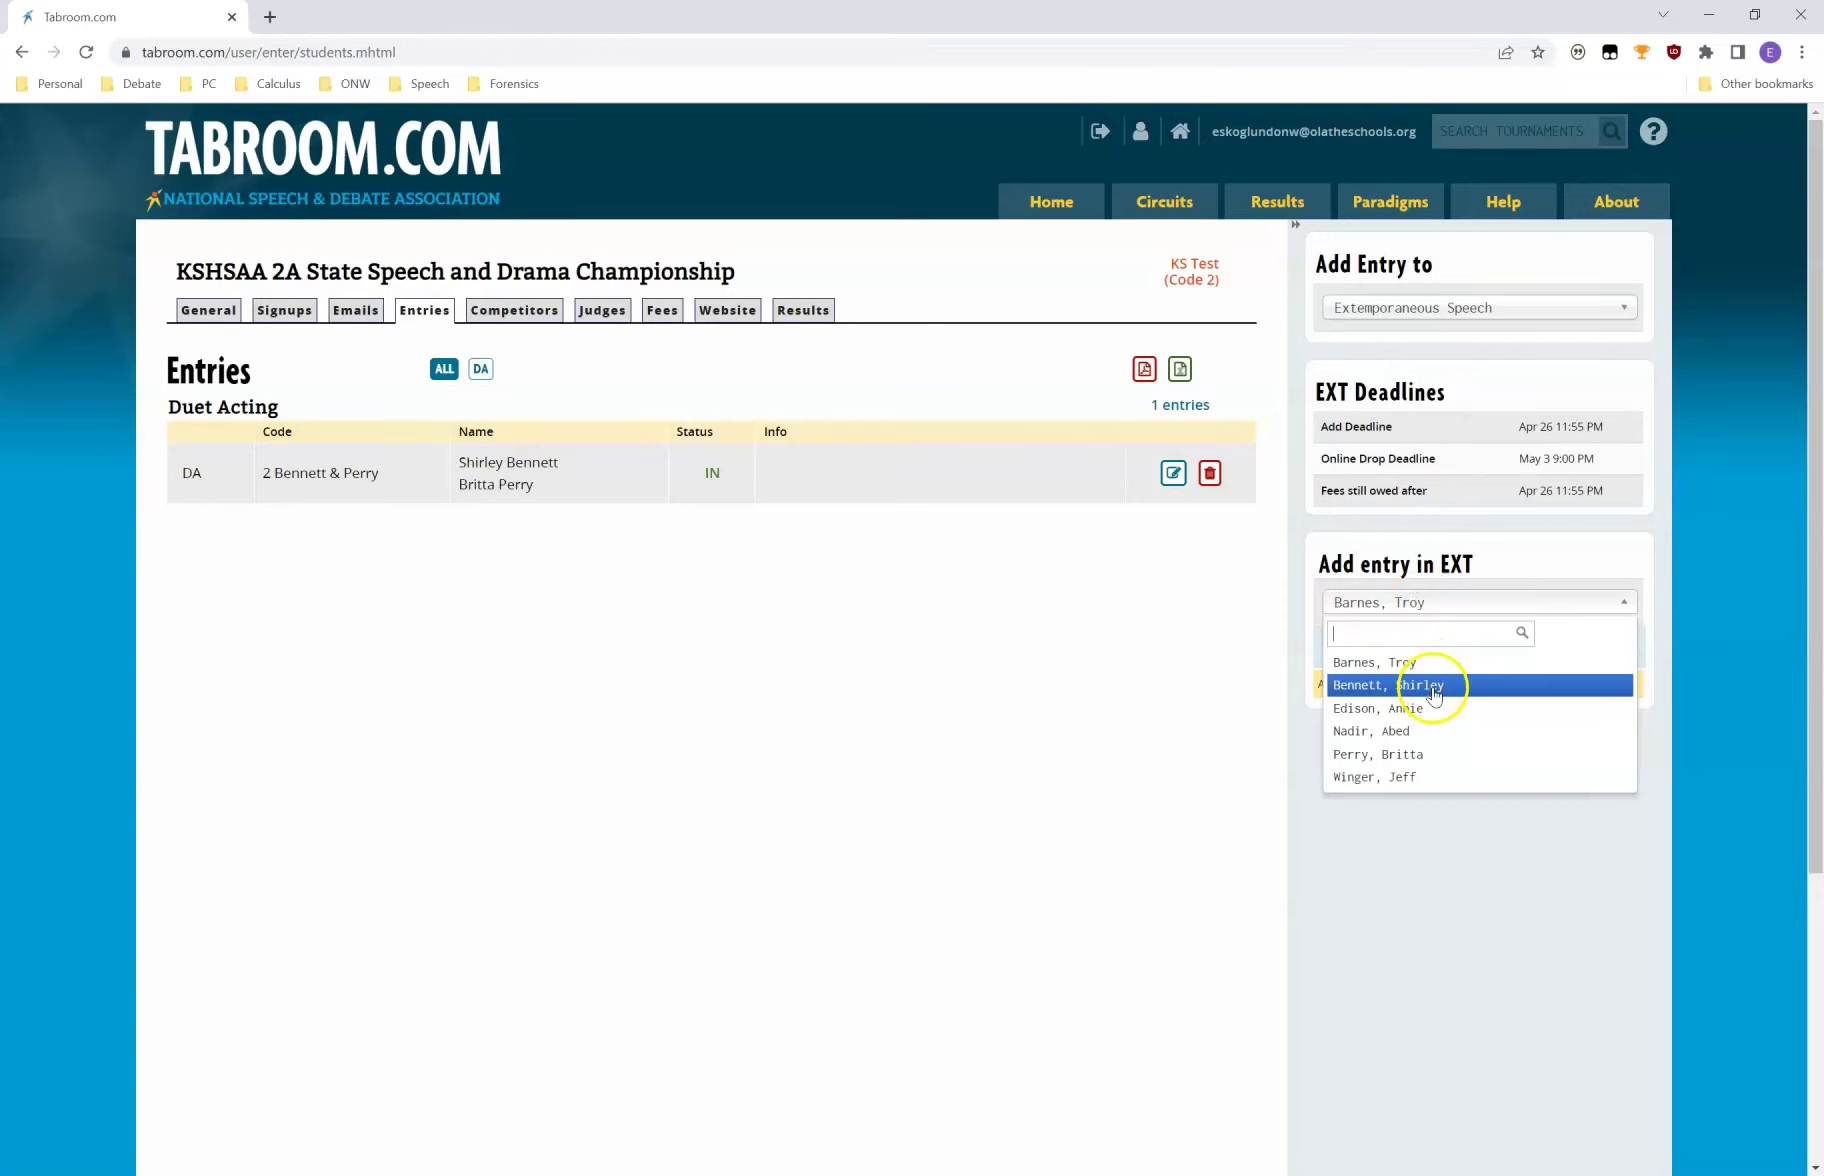
left_click(1435, 688)
left_click(1580, 647)
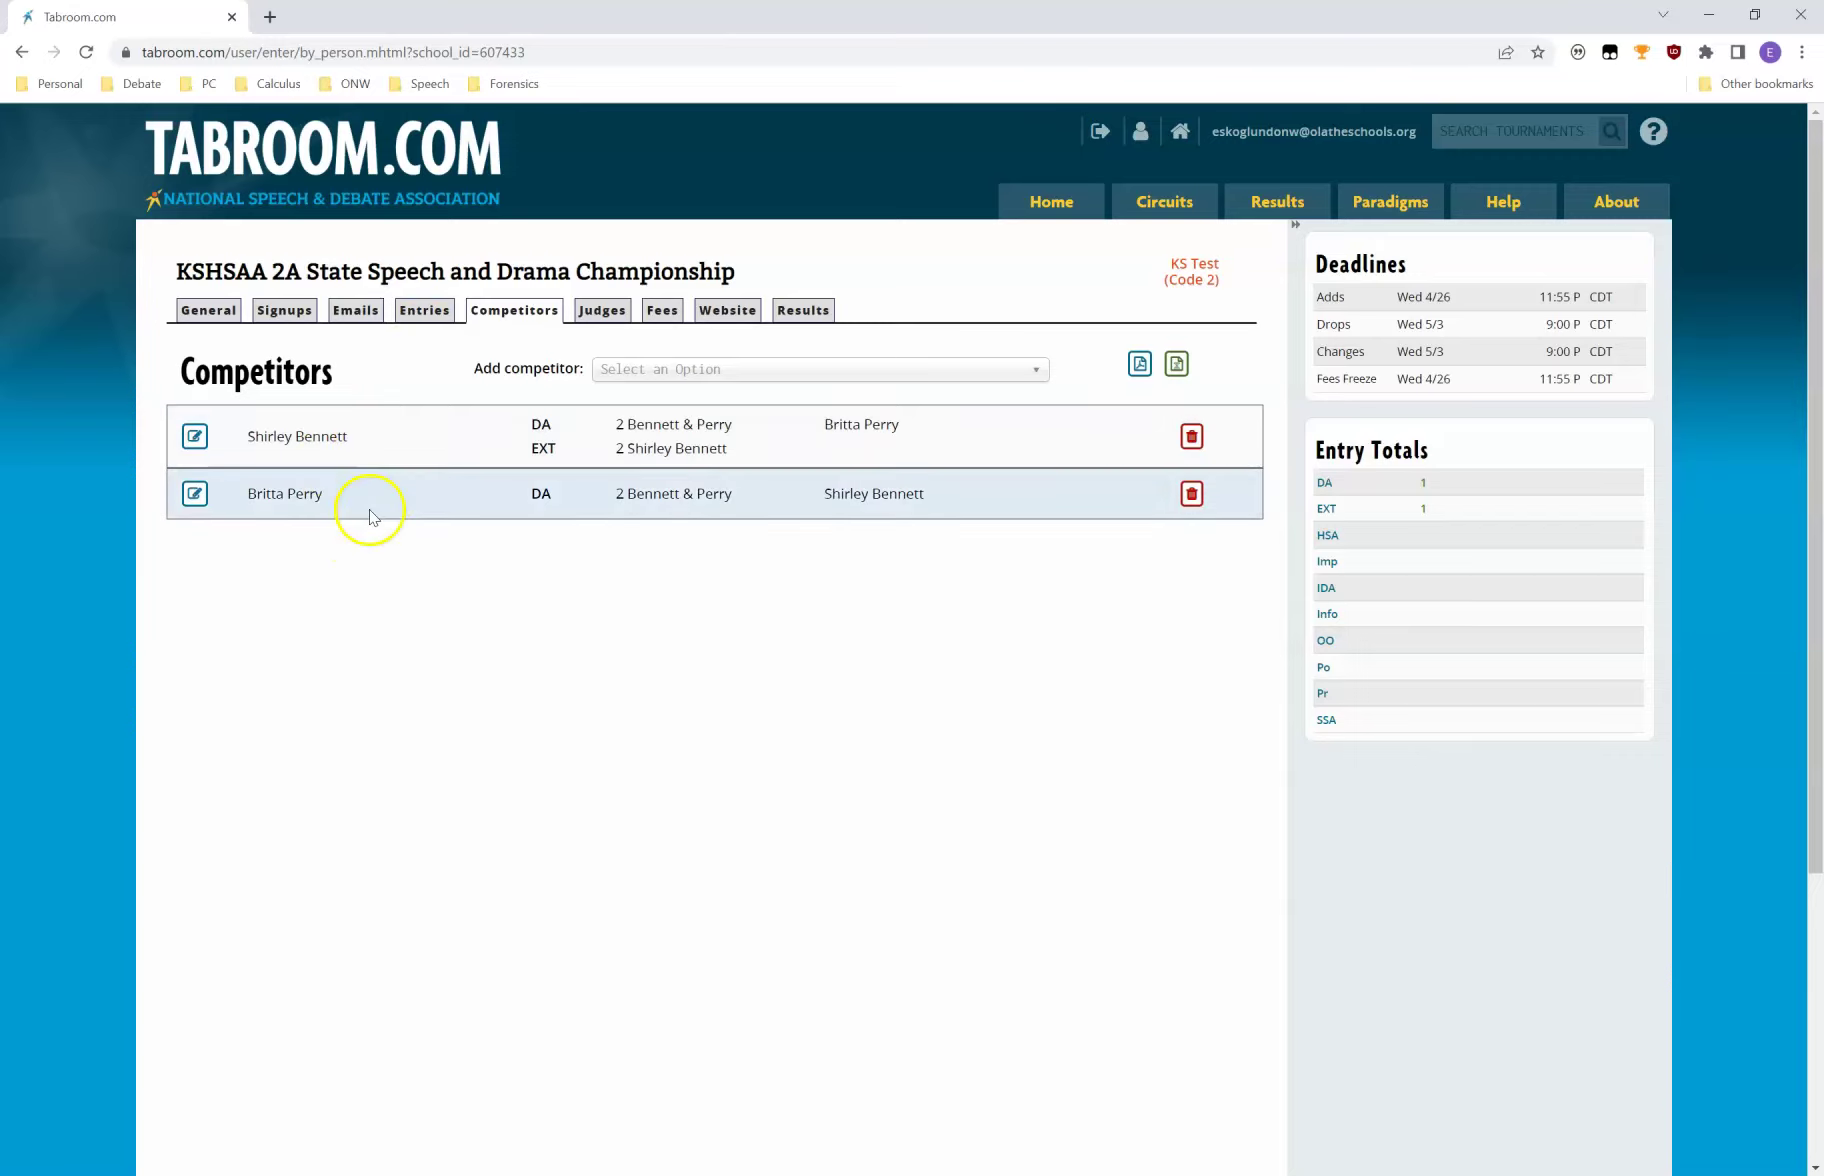
From the tournament's Competitors view, add the student graduating in 2023 and enter them in Impromptu.
left_click(792, 372)
left_click(789, 464)
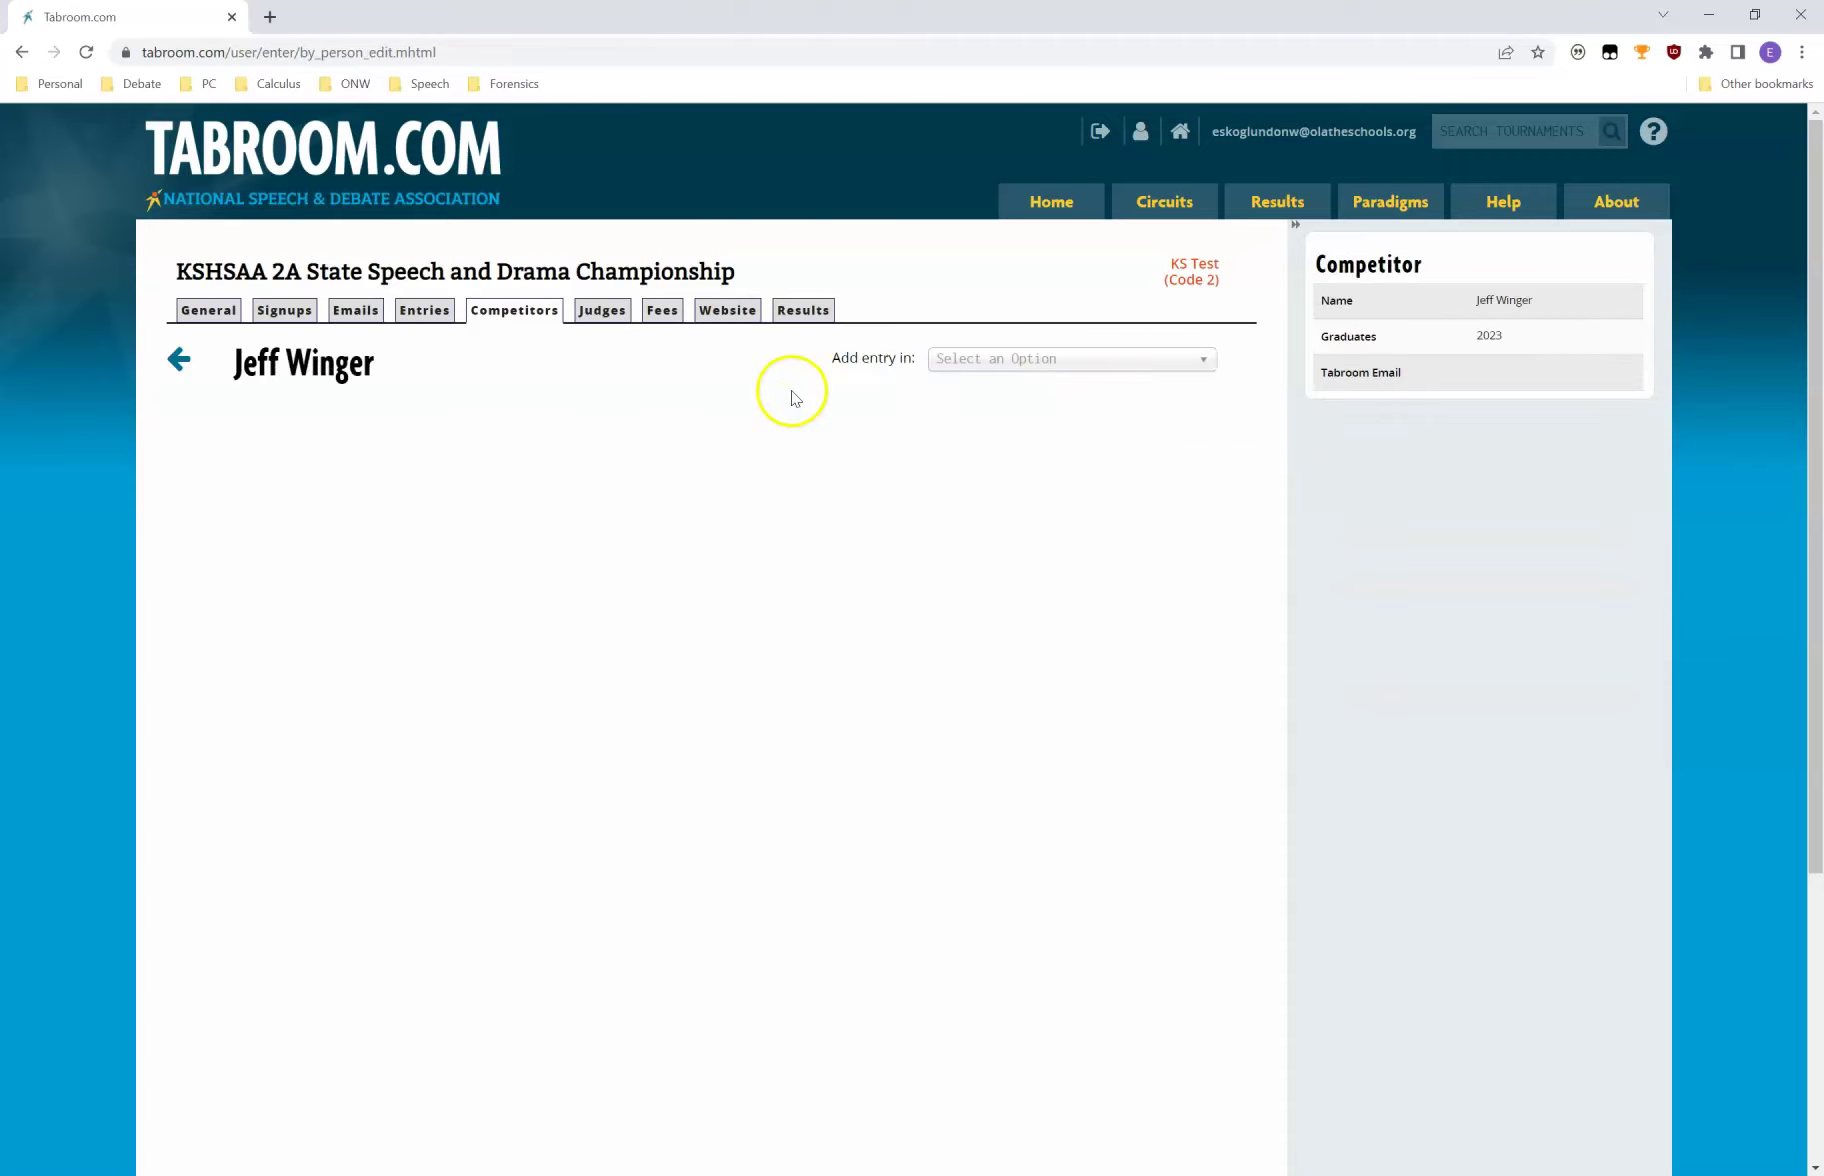
left_click(1035, 360)
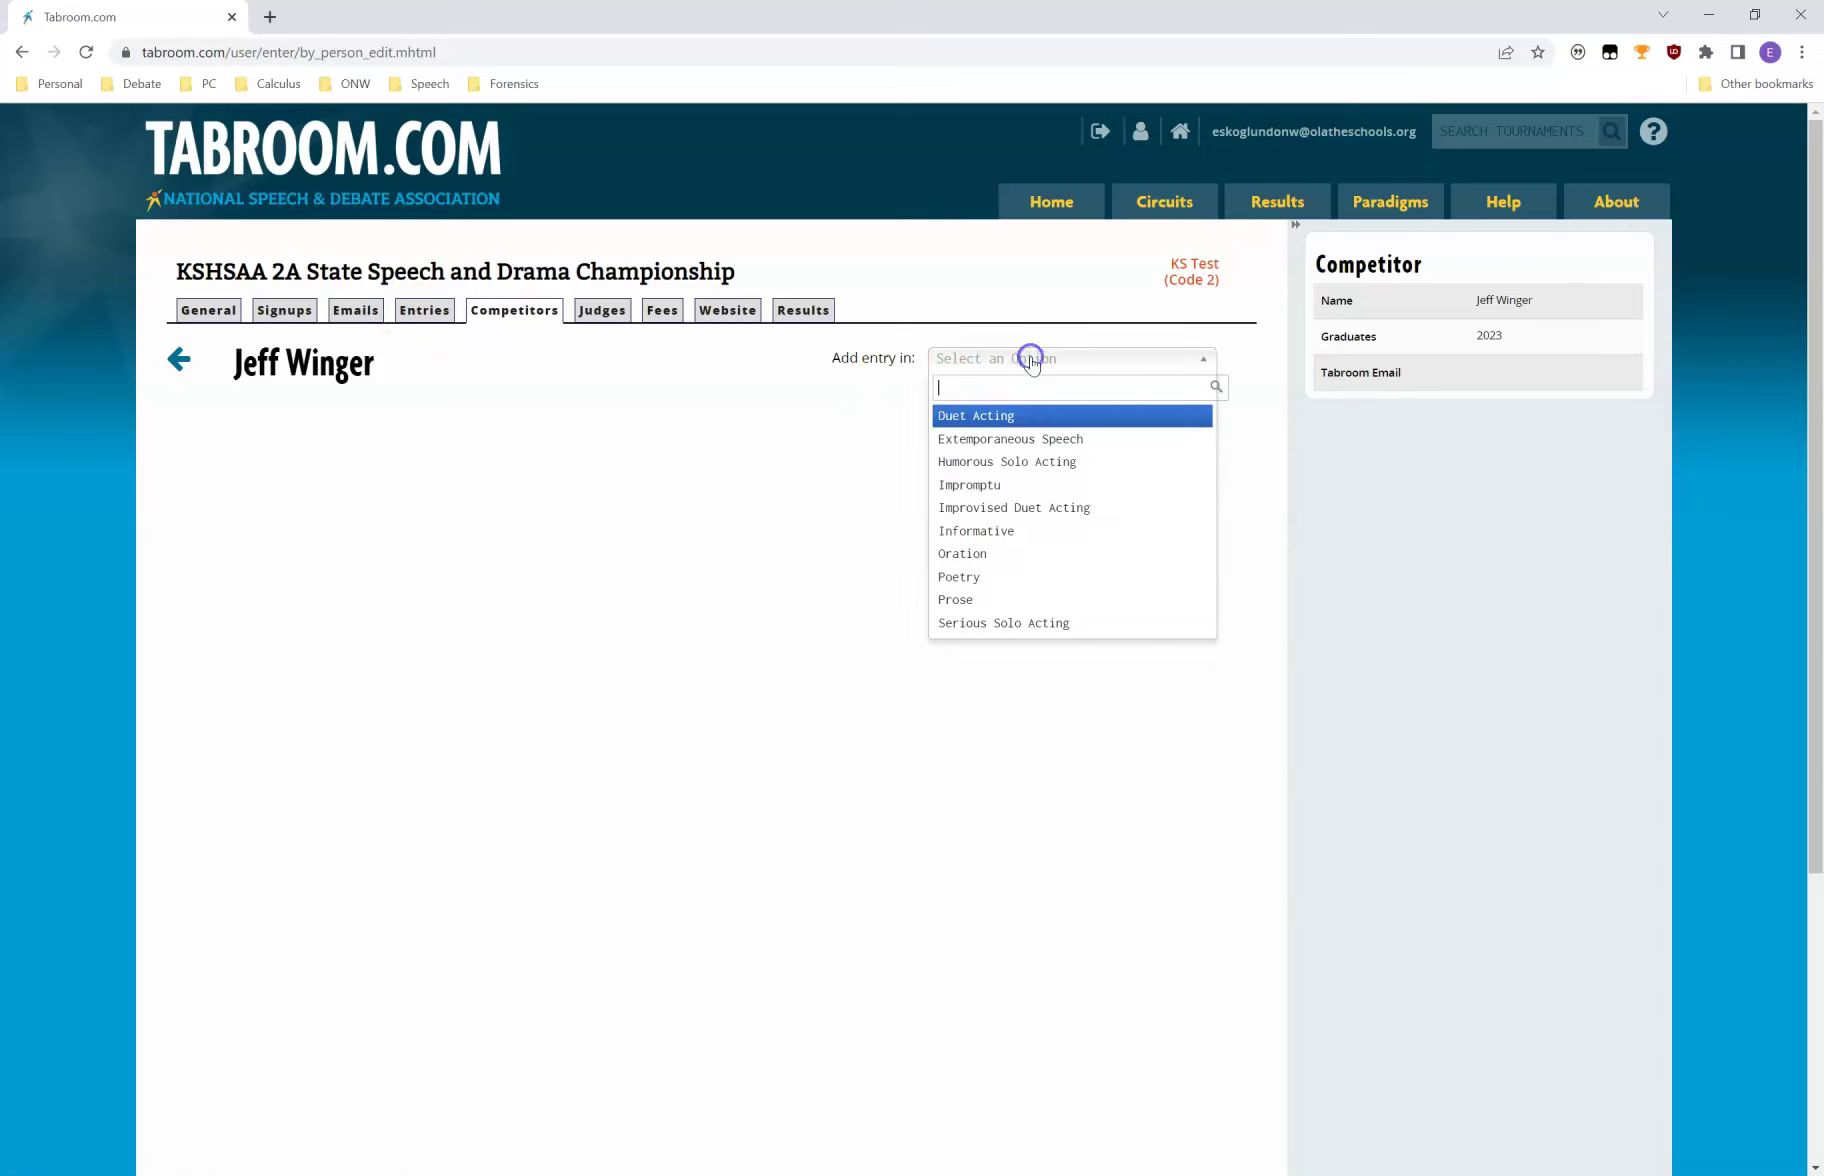
left_click(1093, 484)
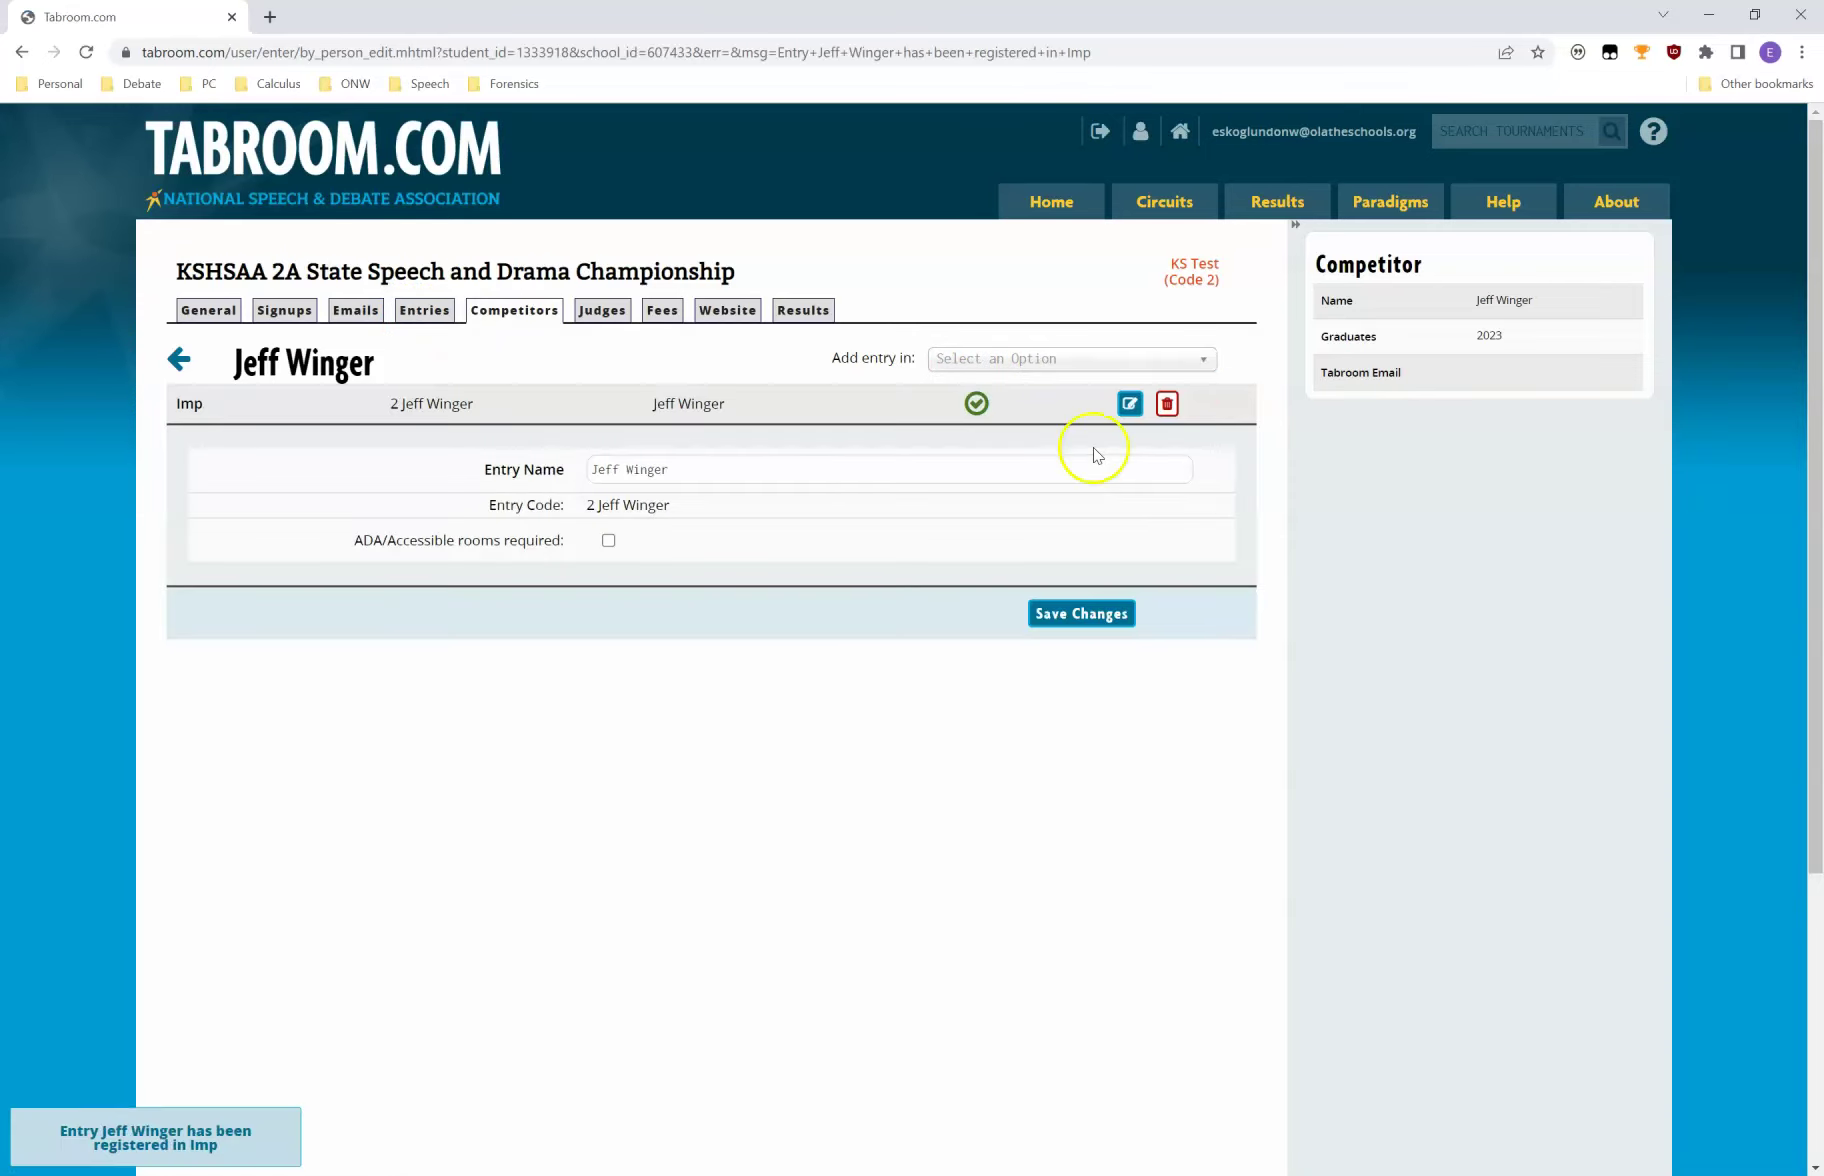
Enter the same student in Oration with the piece title "Oration Title", save the entry, and return to the competitor list.
left_click(1048, 358)
left_click(1048, 531)
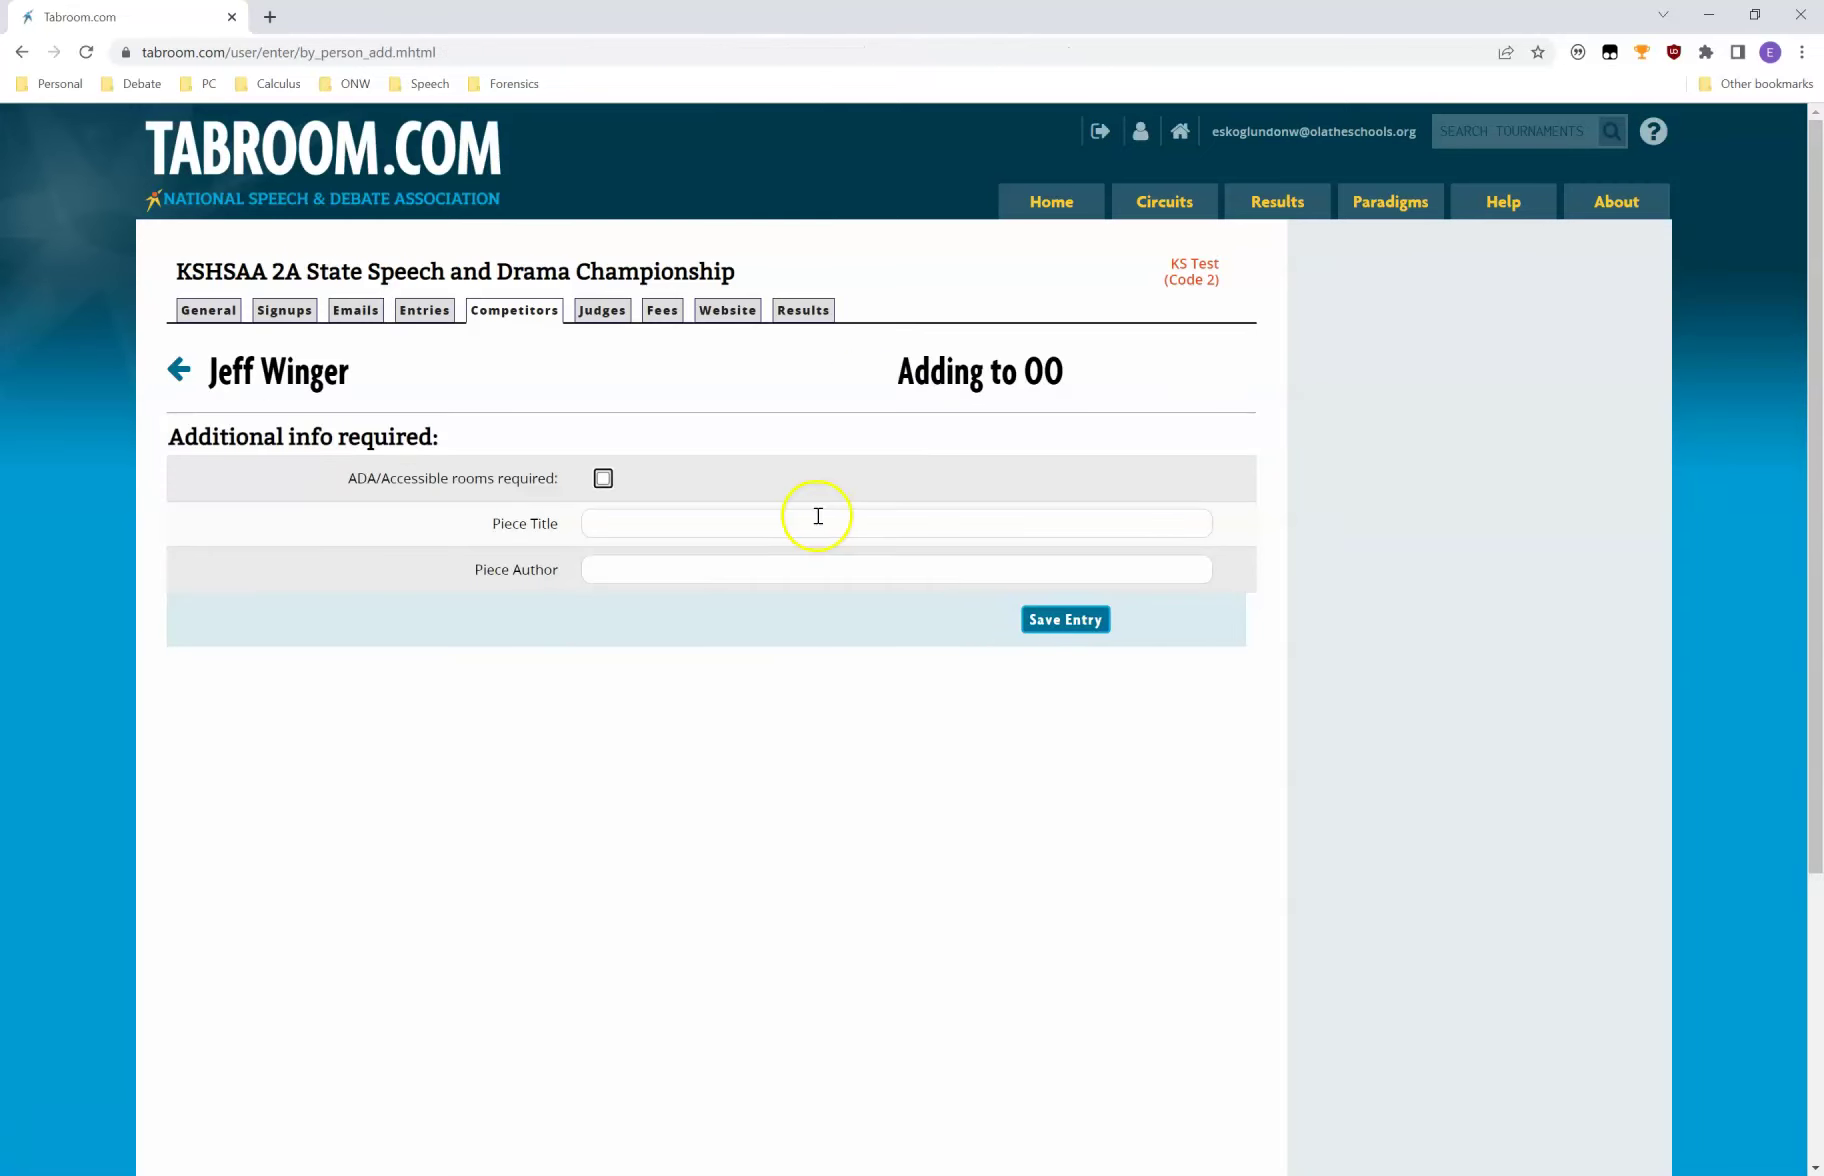
left_click(818, 516)
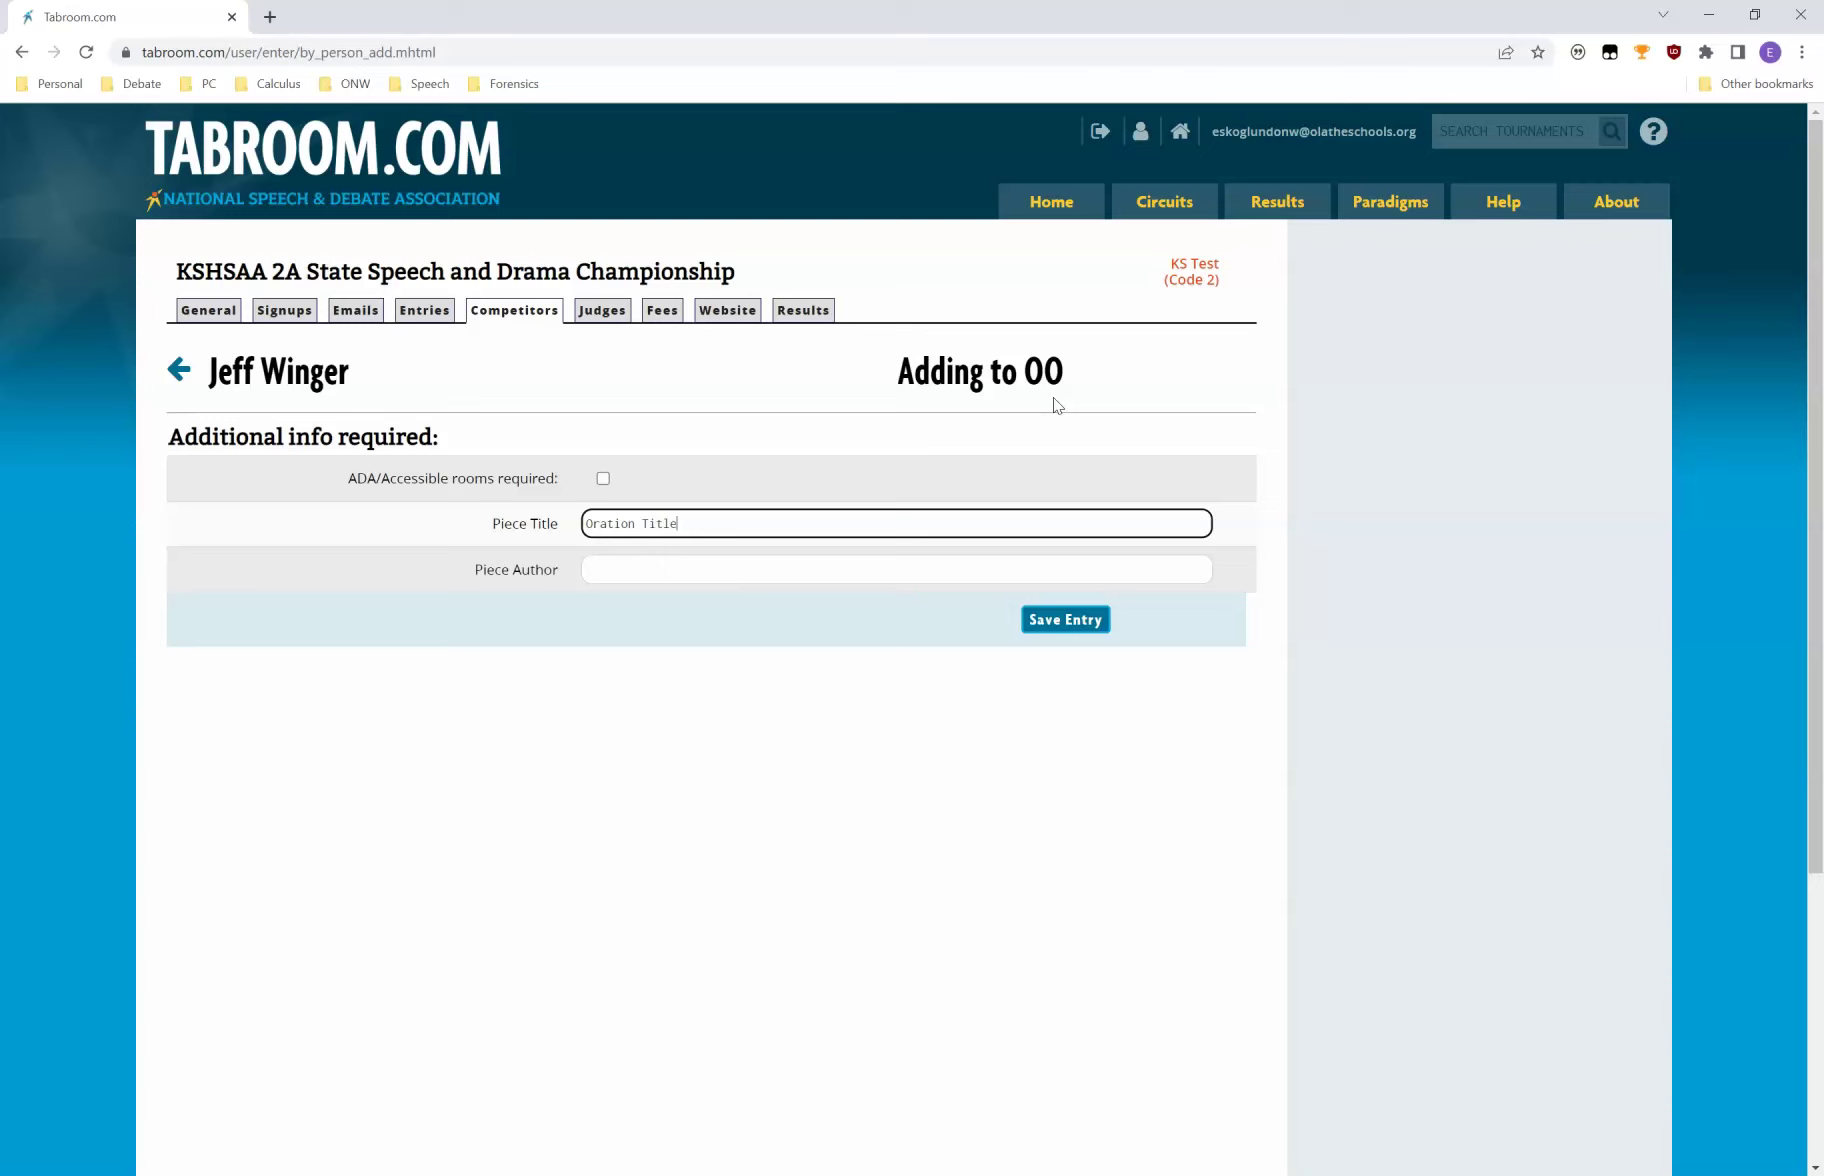
left_click(1065, 621)
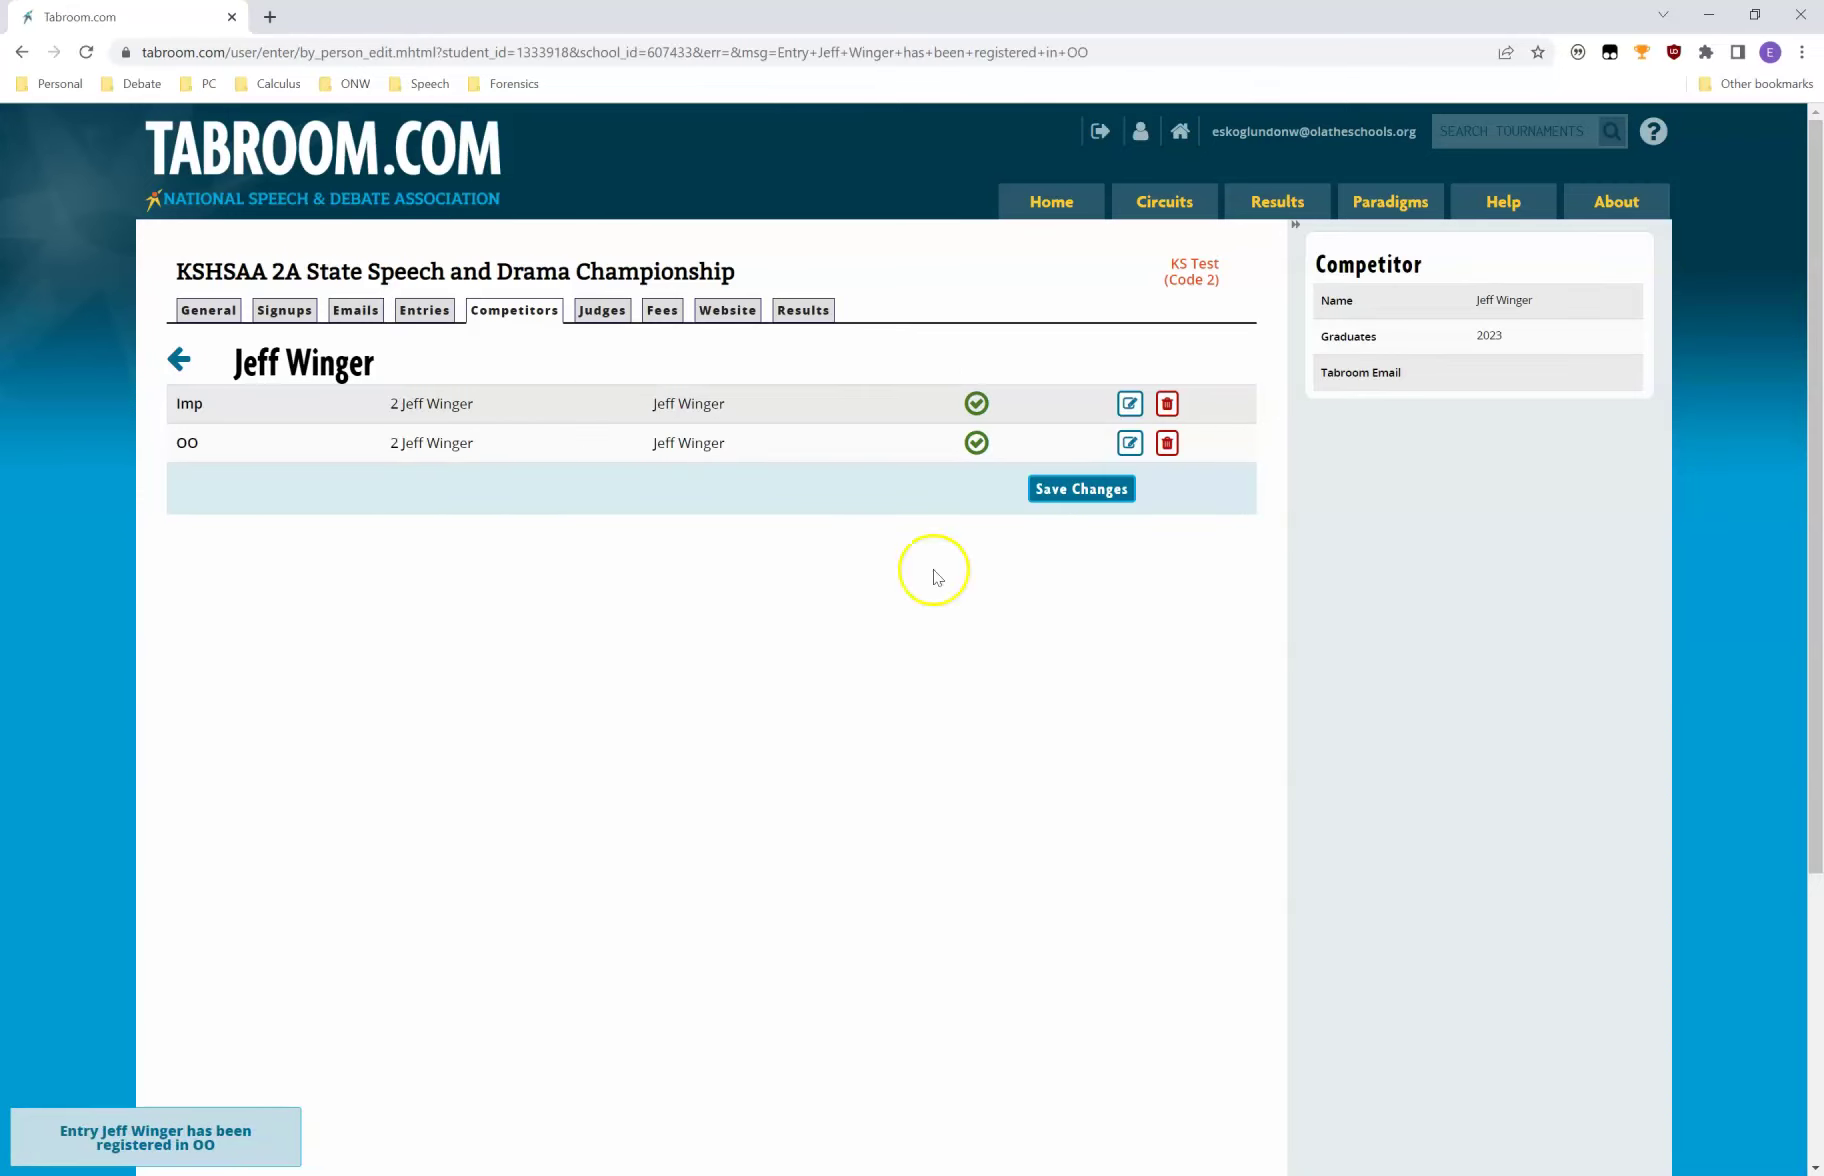
left_click(185, 362)
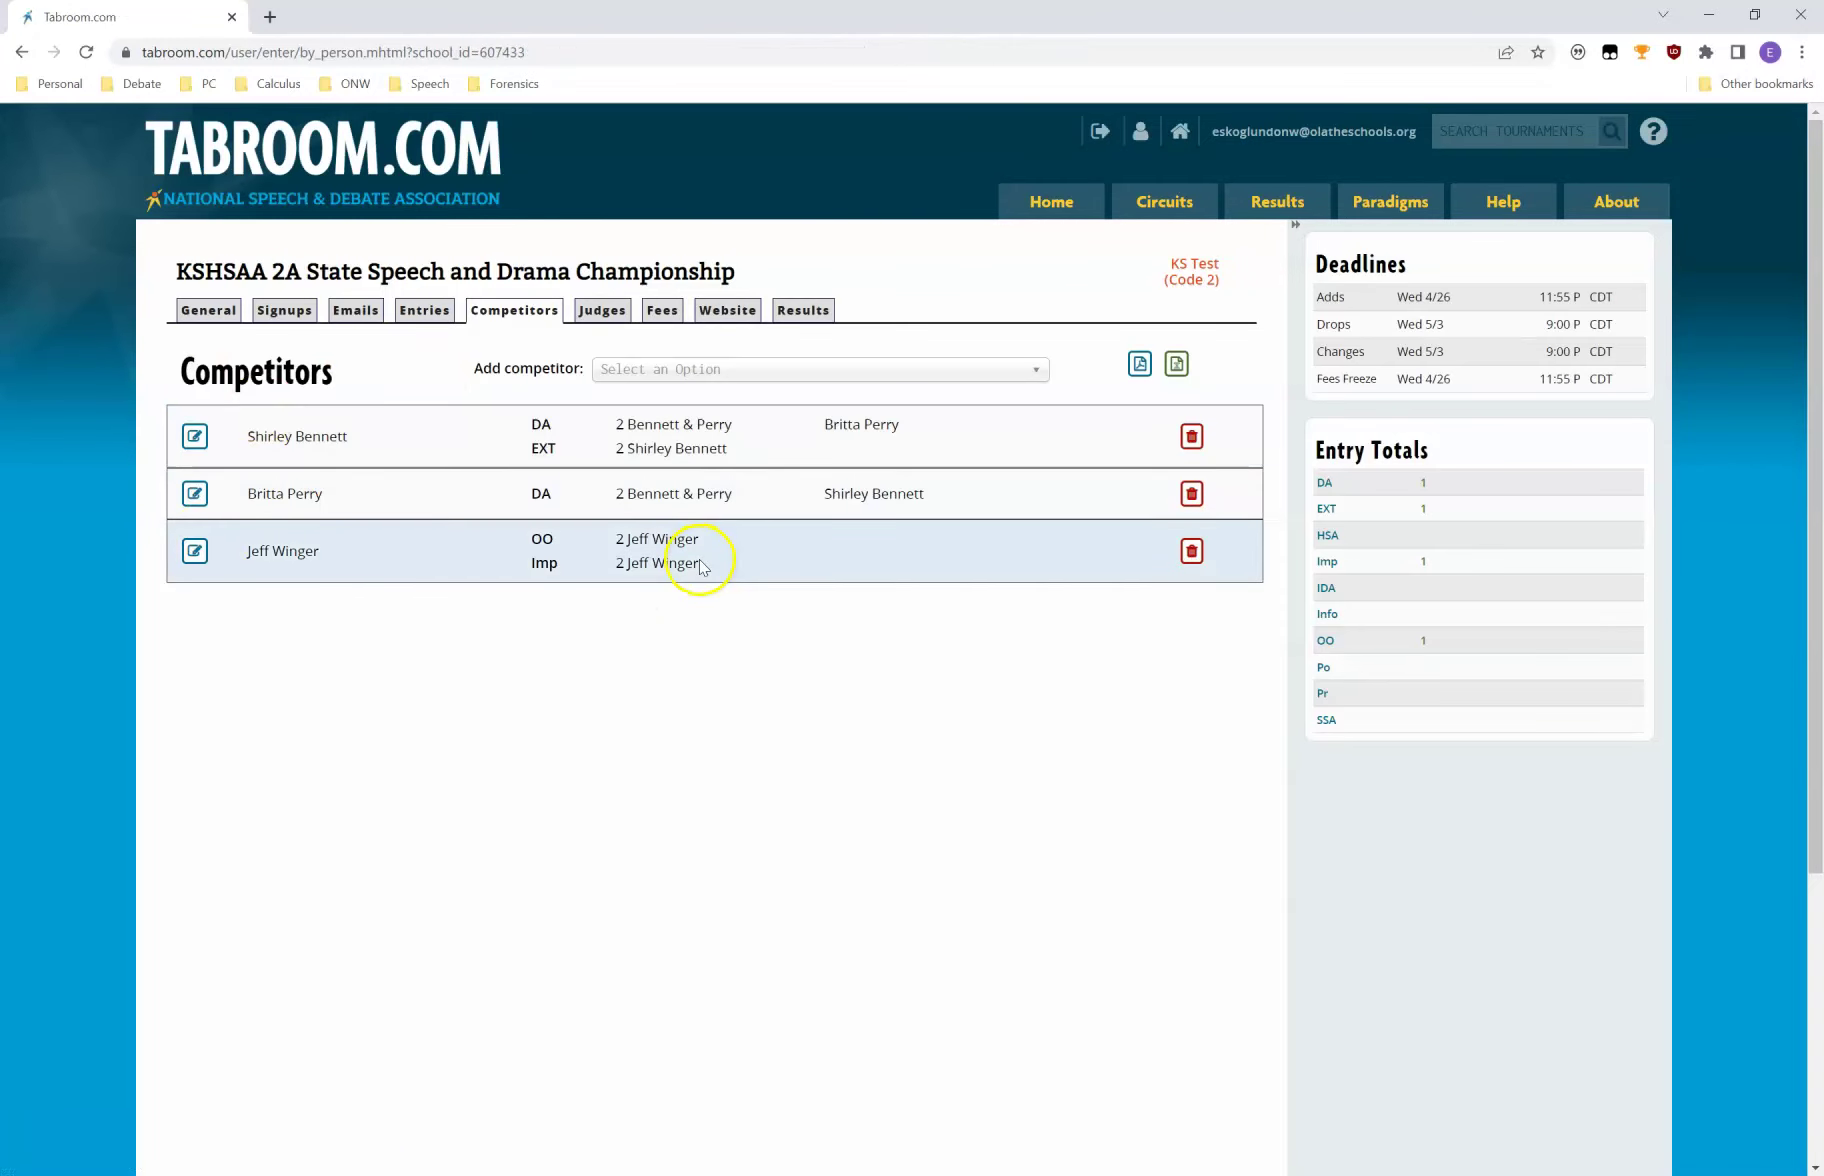
From the tournament's judge registration, create a judge without a Tabroom account on the school roster, entering first and last name, and save.
left_click(606, 318)
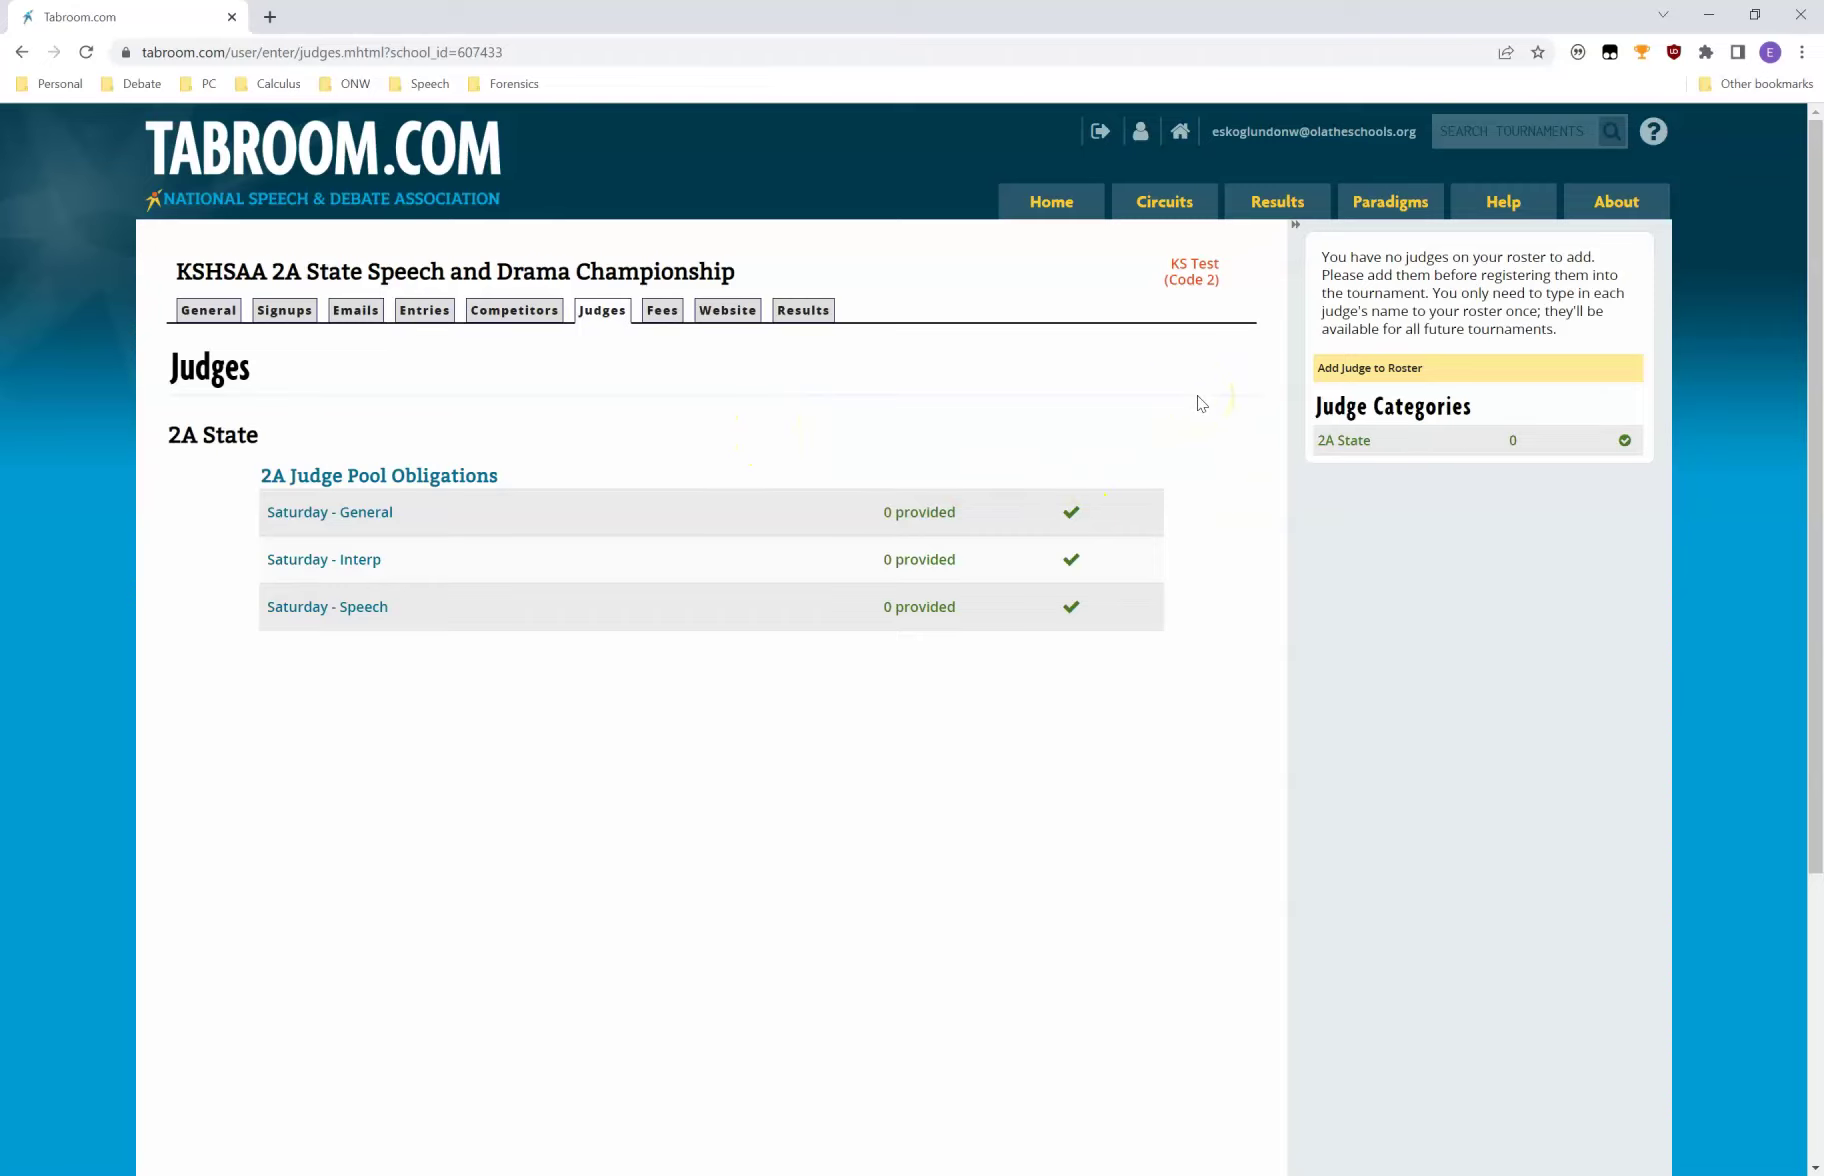
left_click(1472, 373)
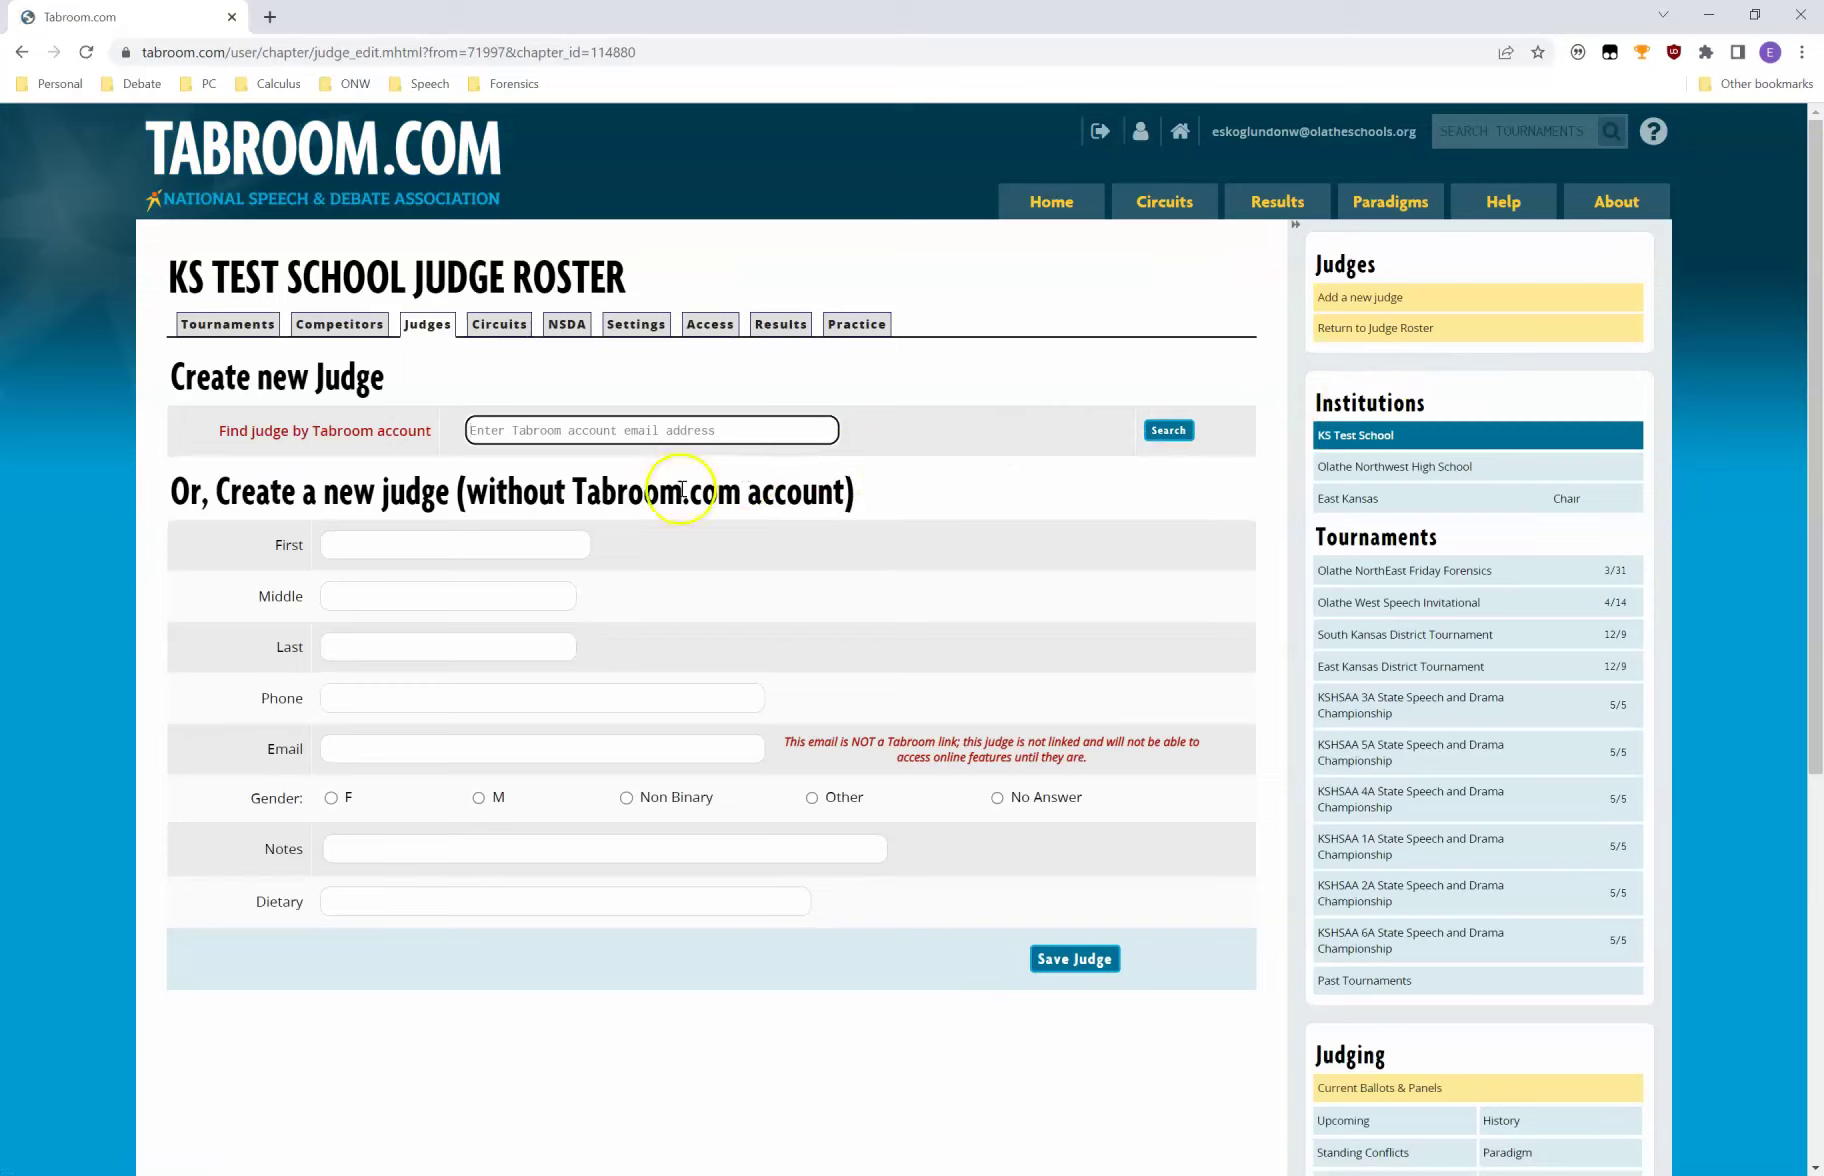
left_click(569, 543)
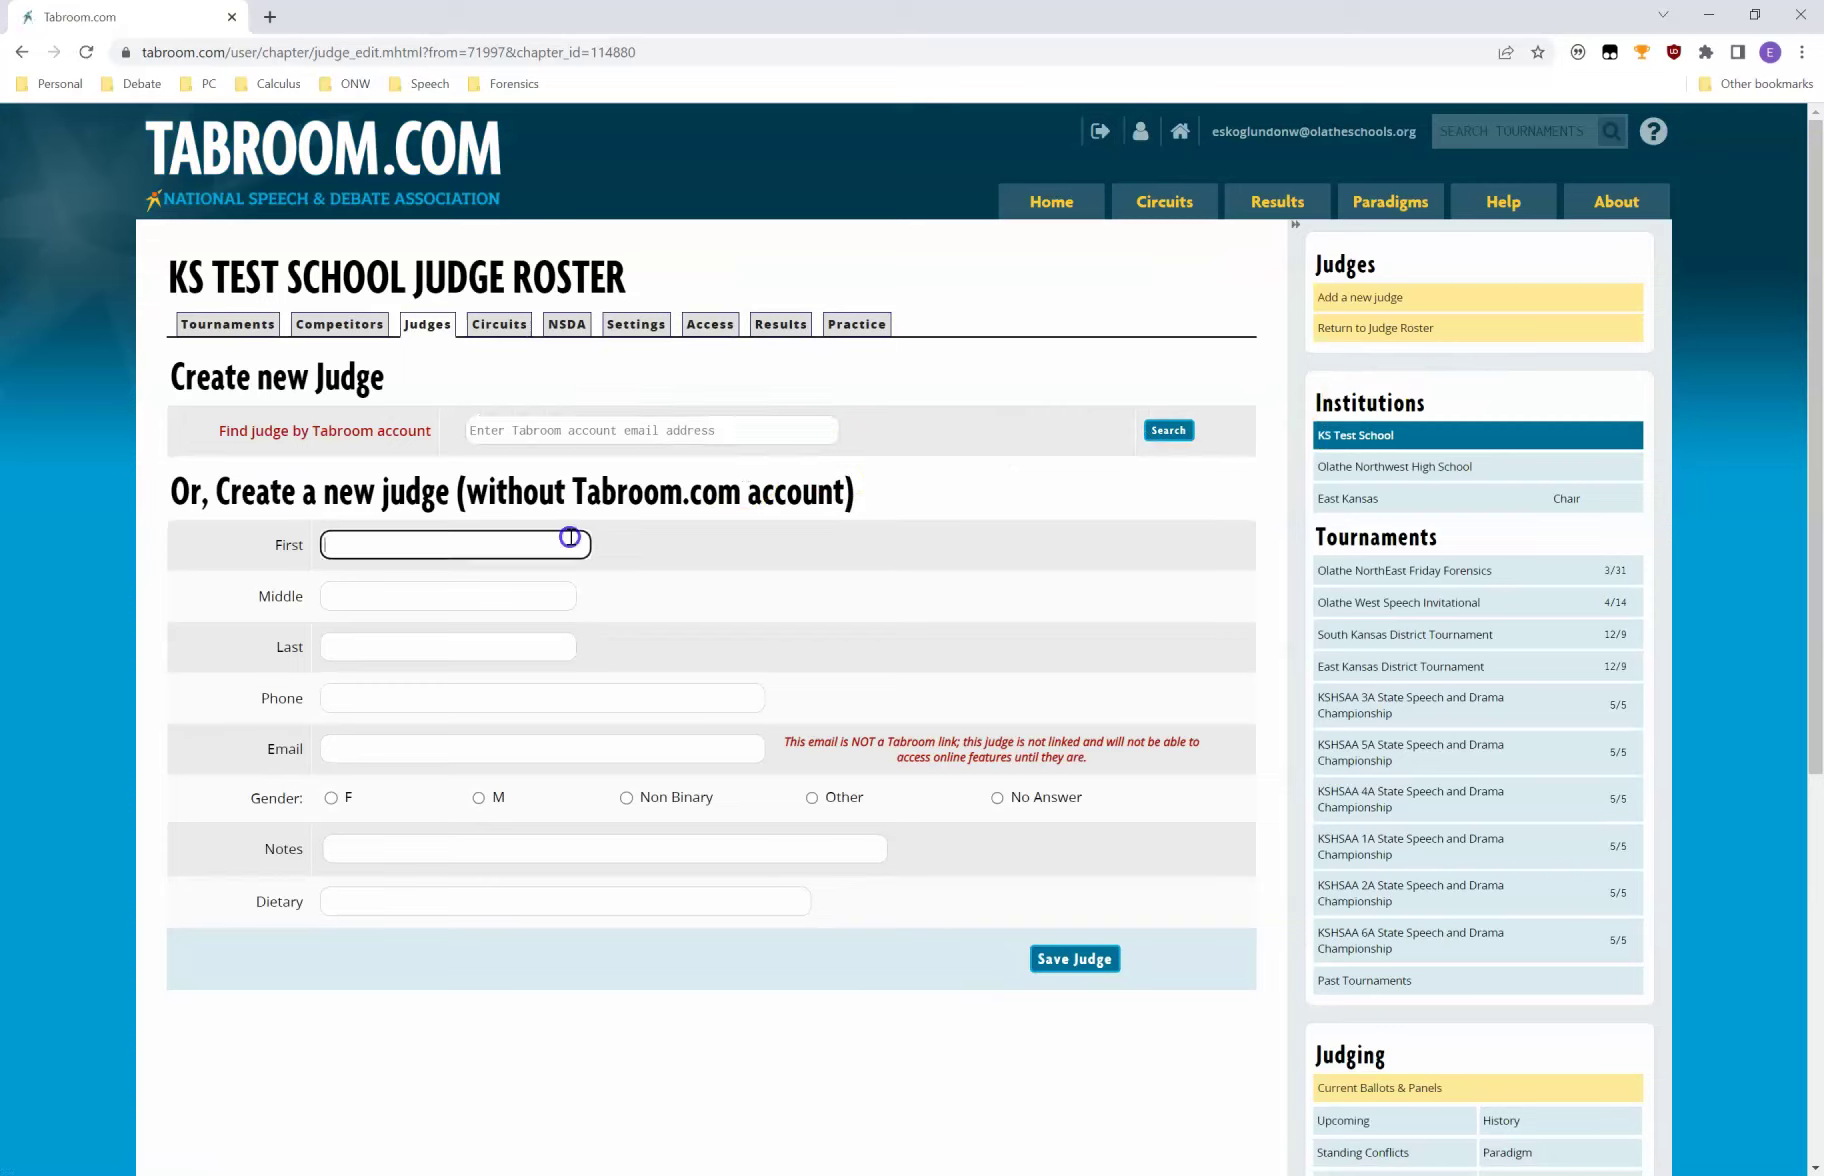
key("Tab")
key("Tab")
type("P")
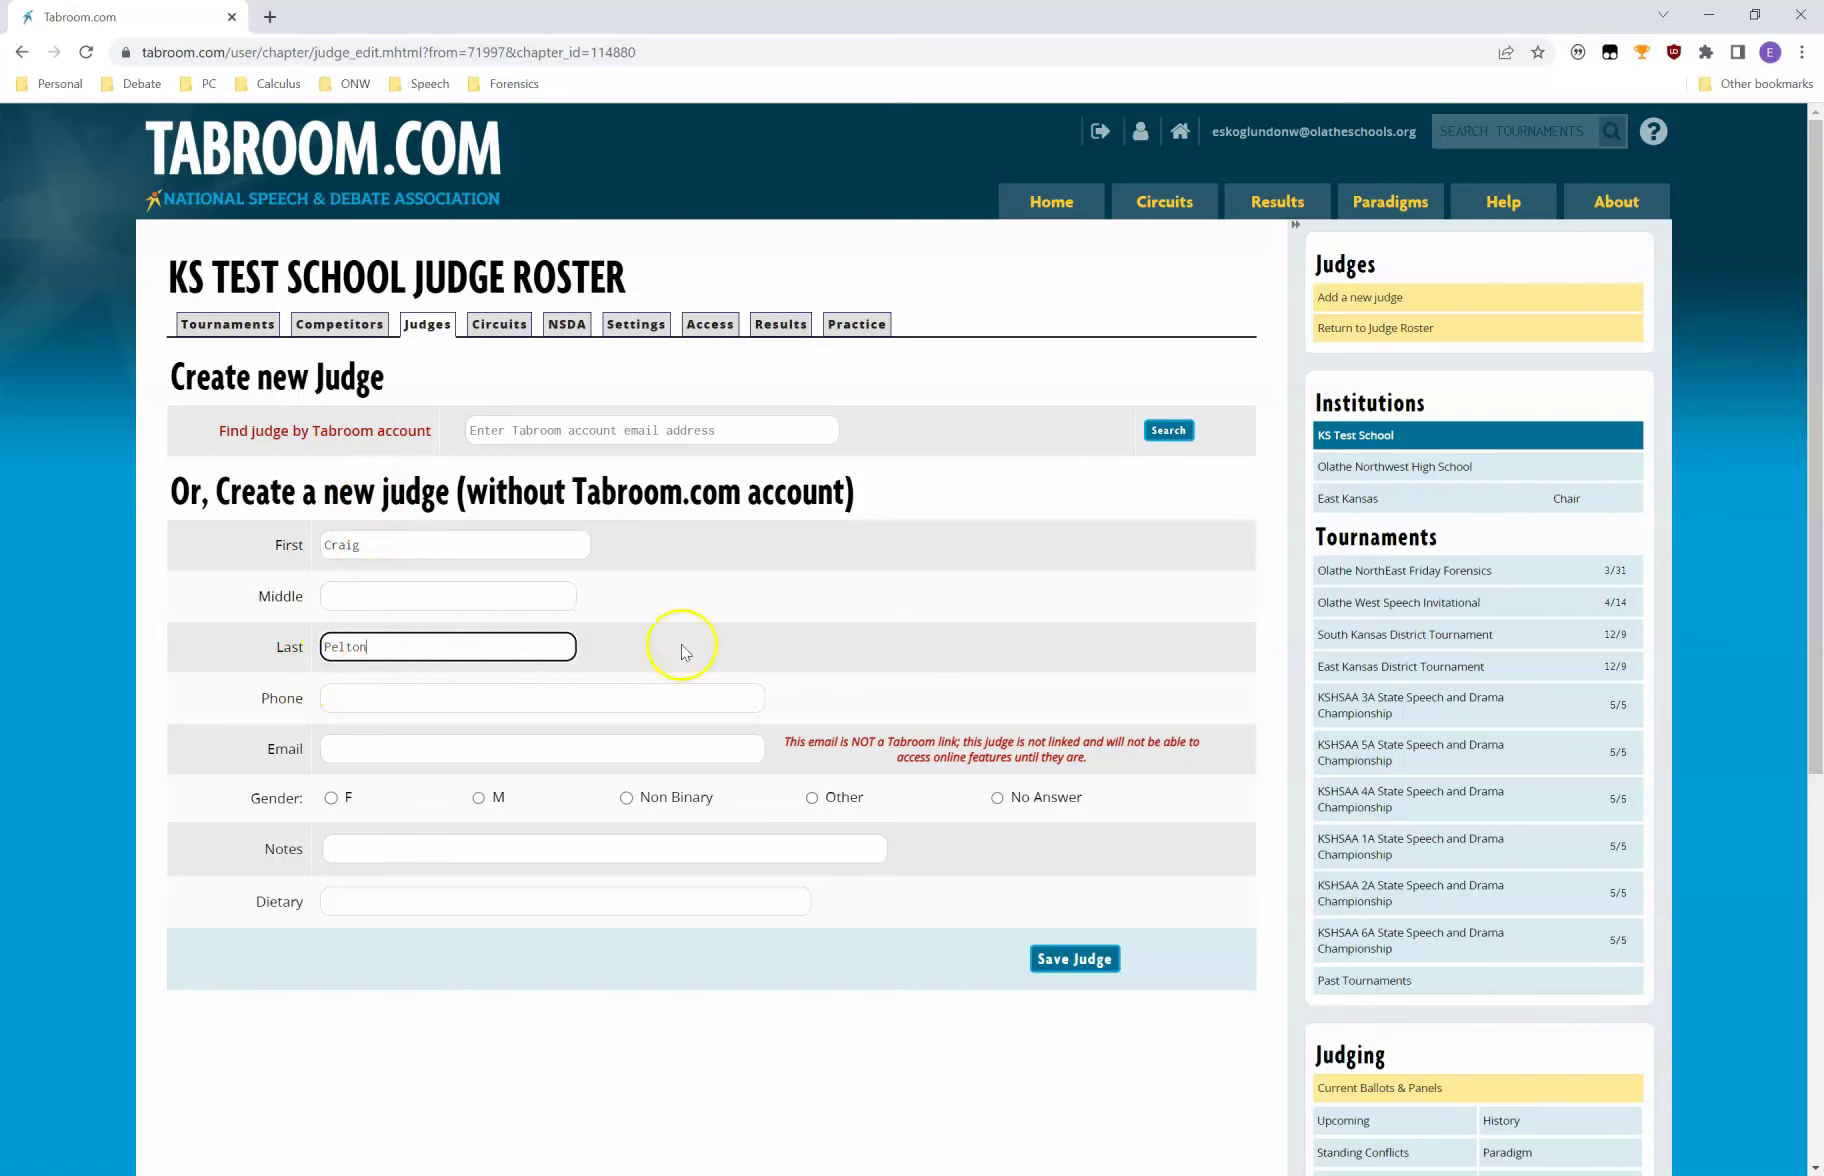
left_click(1047, 955)
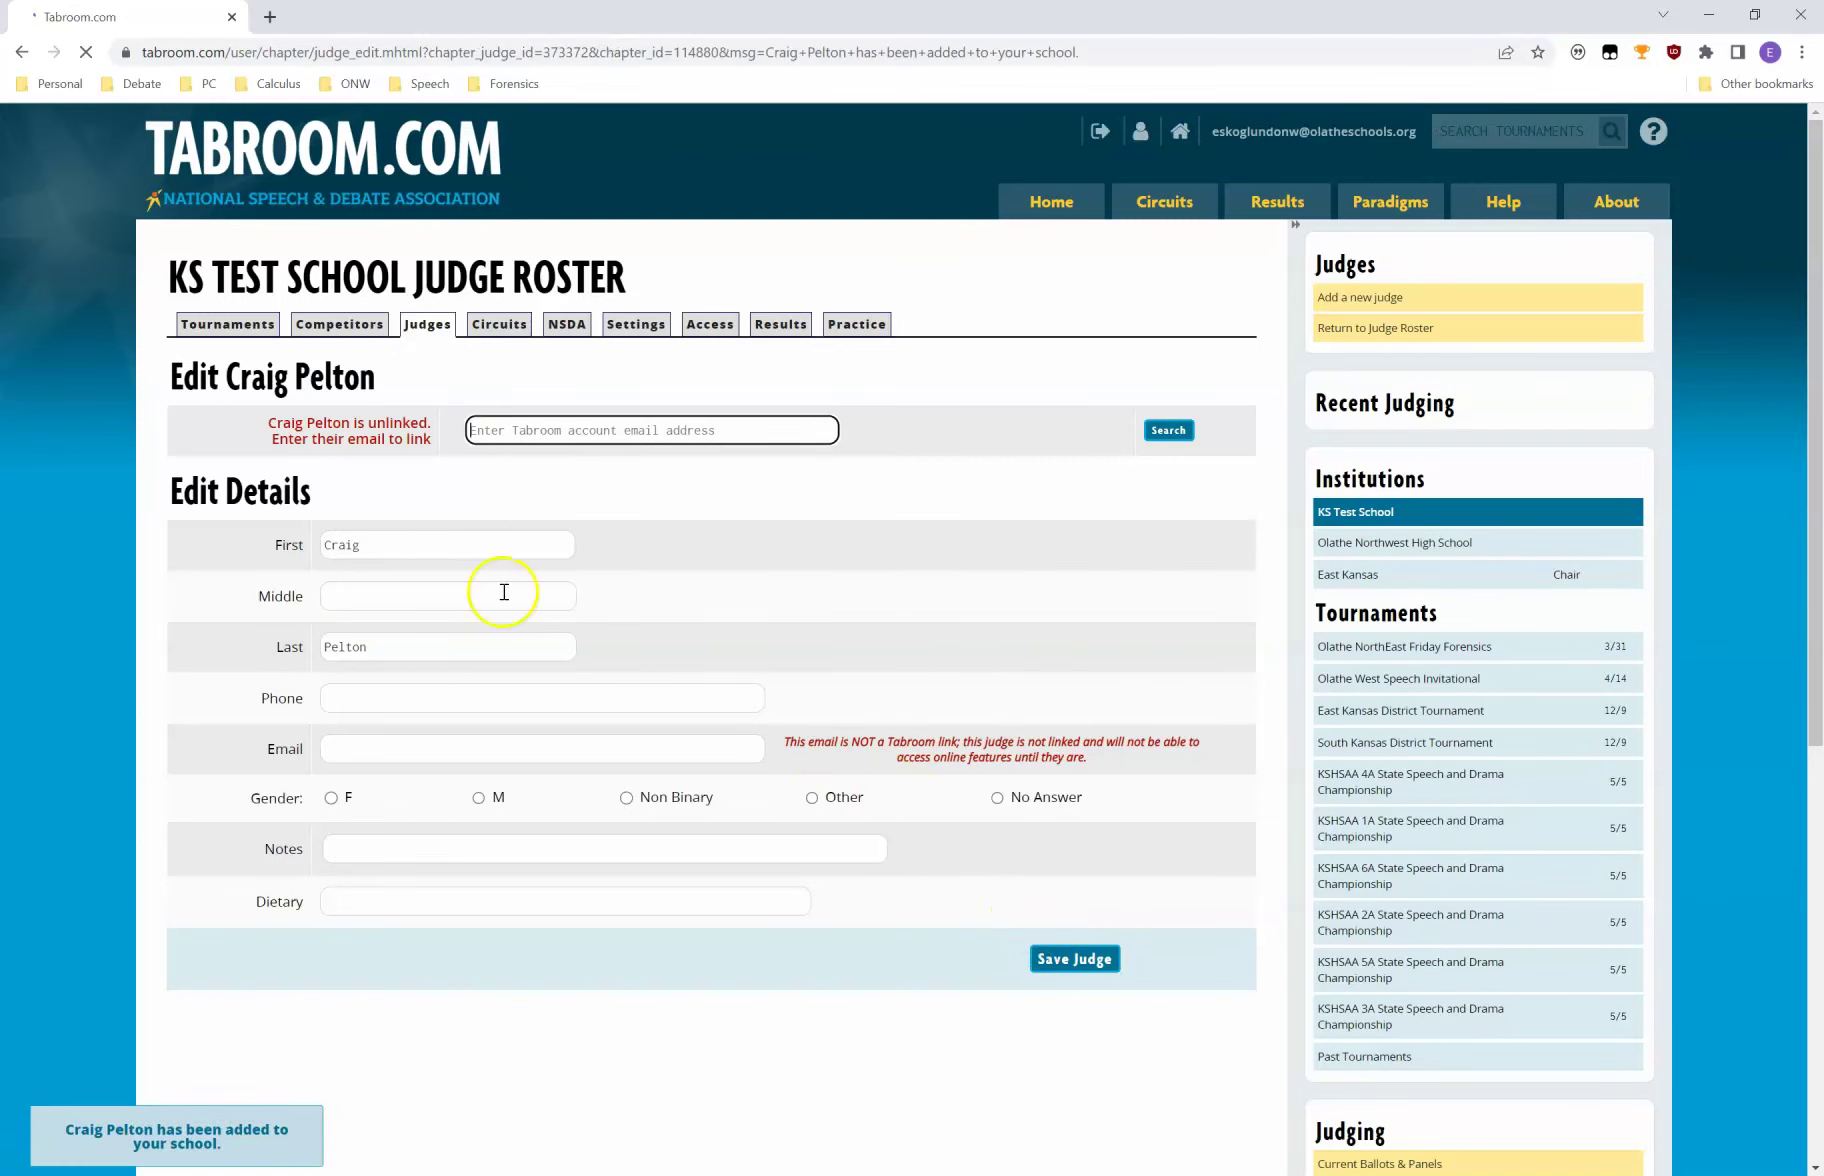
Replace the first and last name on the saved judge record with another judge's name and save the changes.
double_click(480, 558)
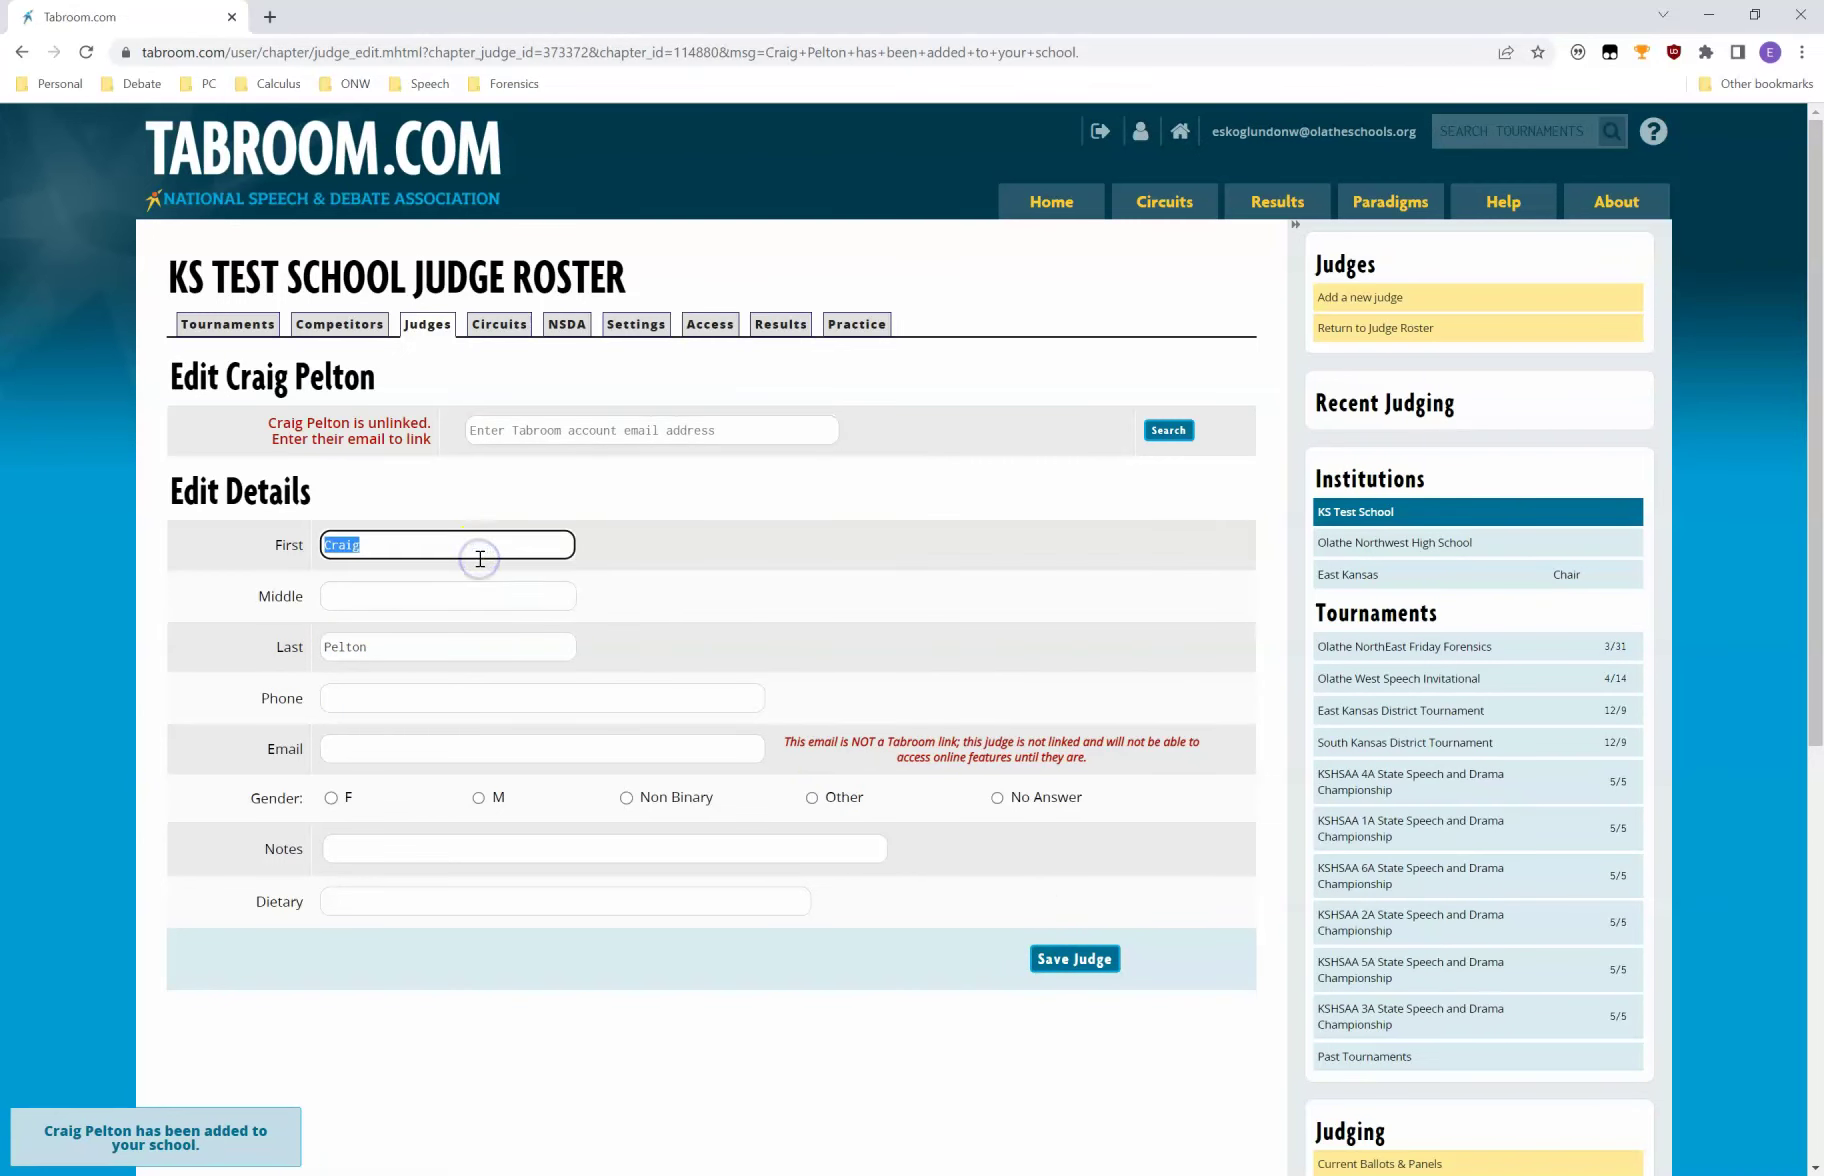
type("Benjamin")
key("Tab")
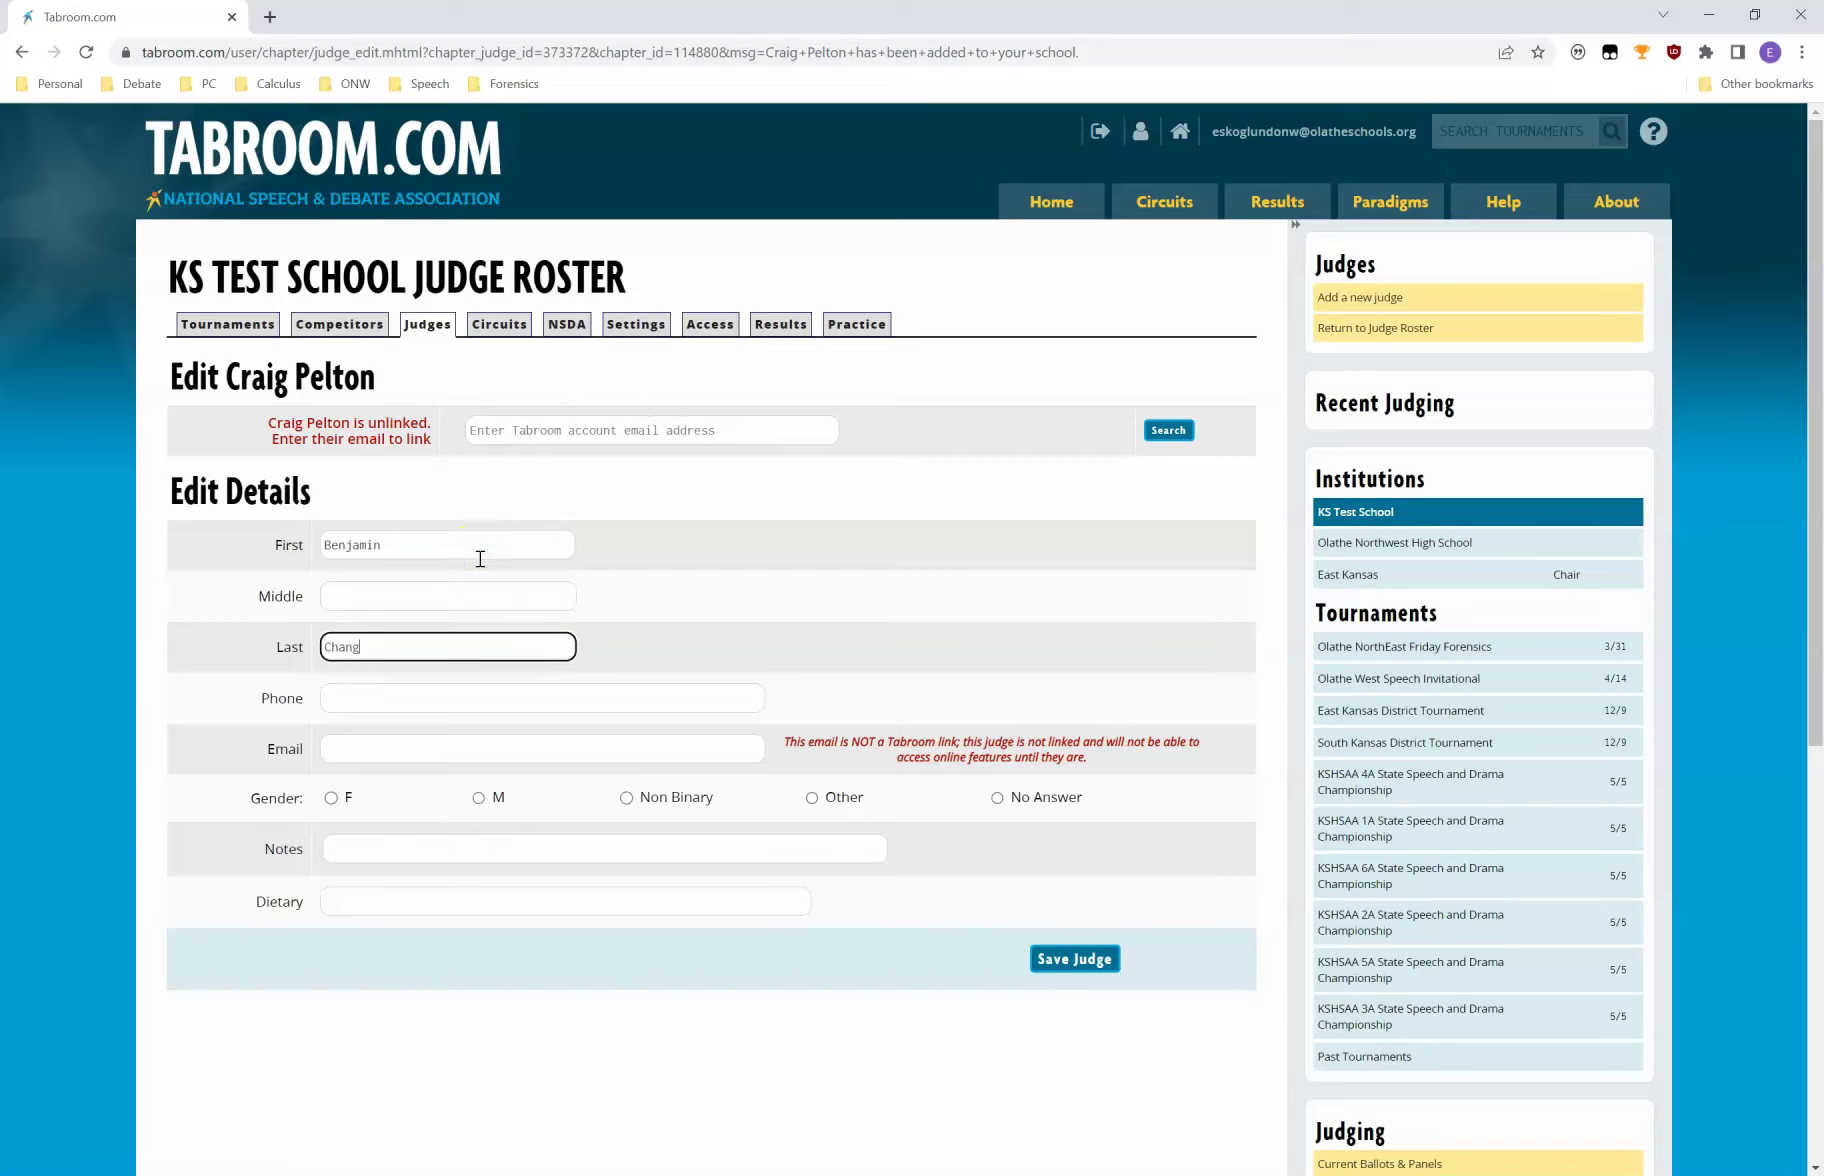
left_click(1066, 958)
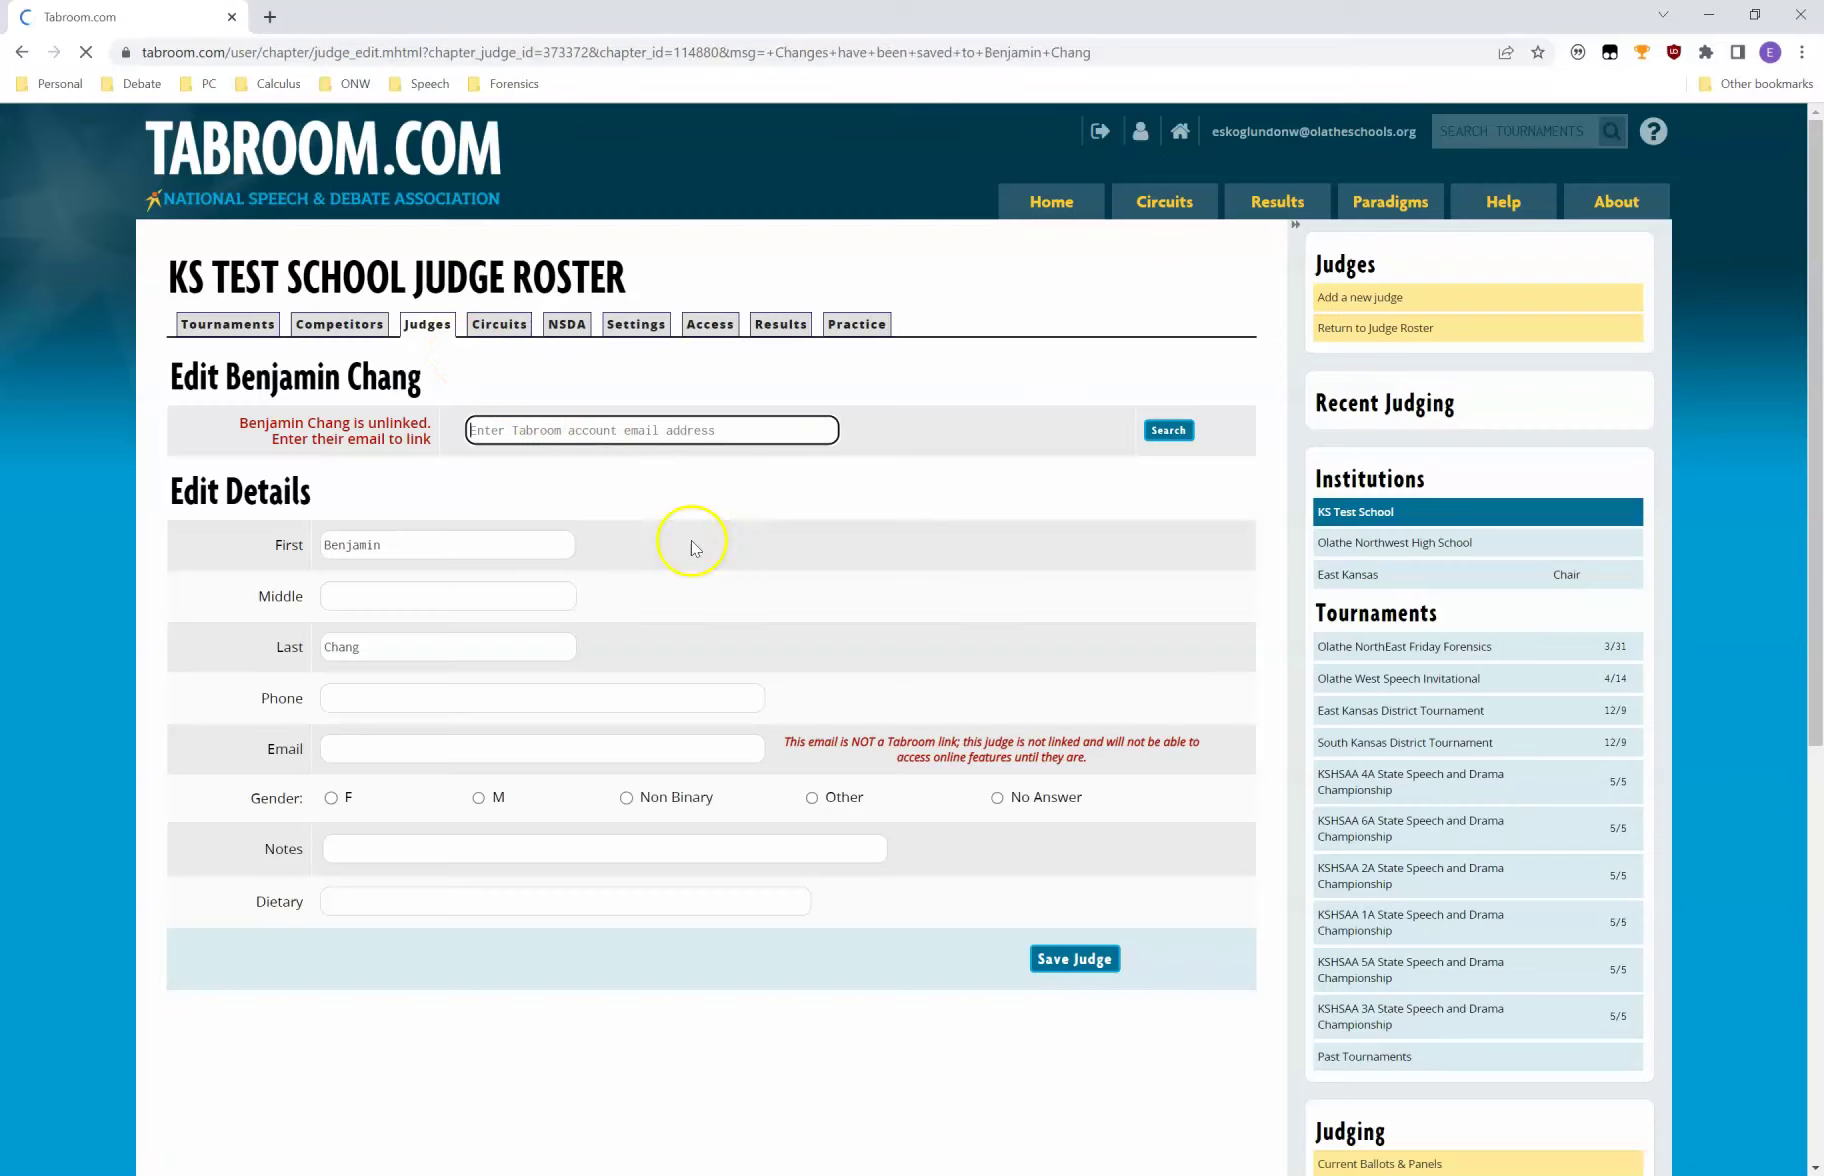
From the school's judge roster, create a second judge without a Tabroom account, entering first and last name, and save.
left_click(438, 331)
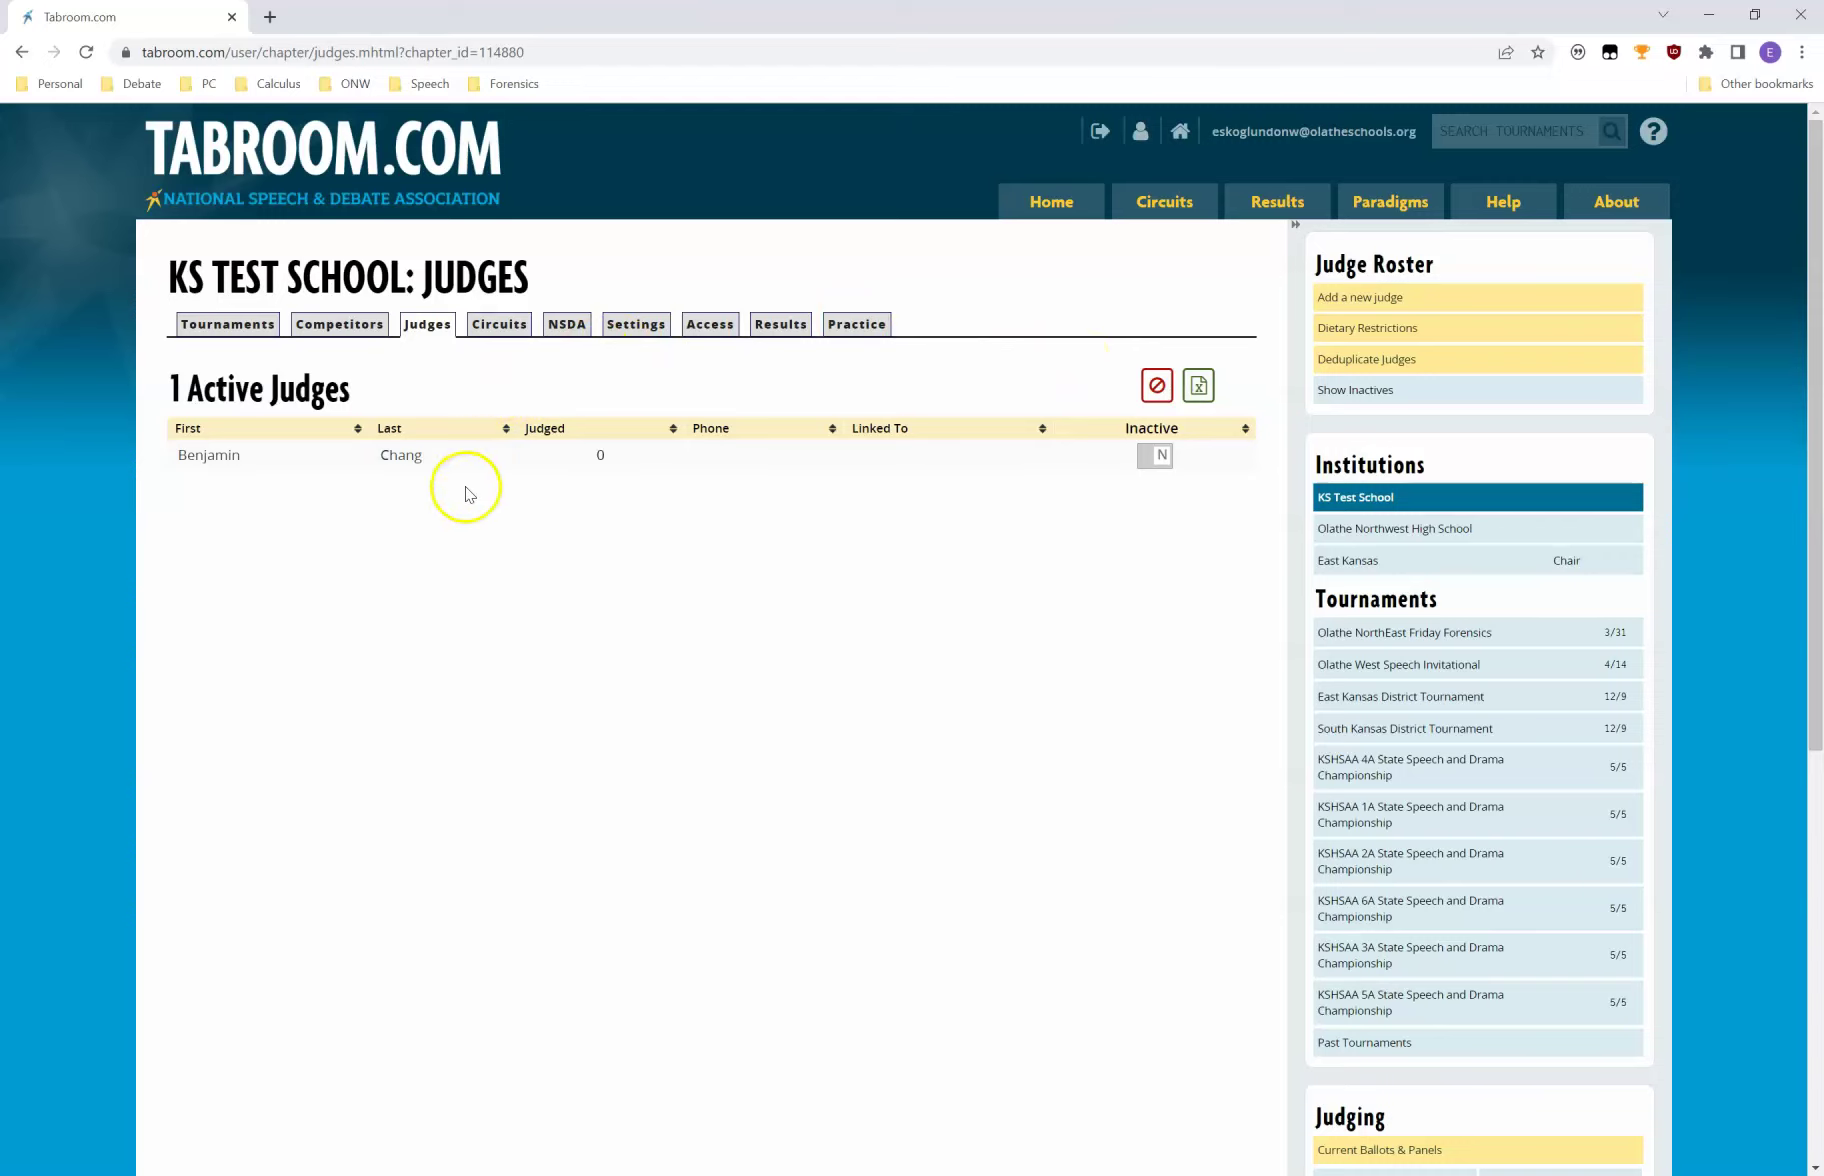
left_click(340, 326)
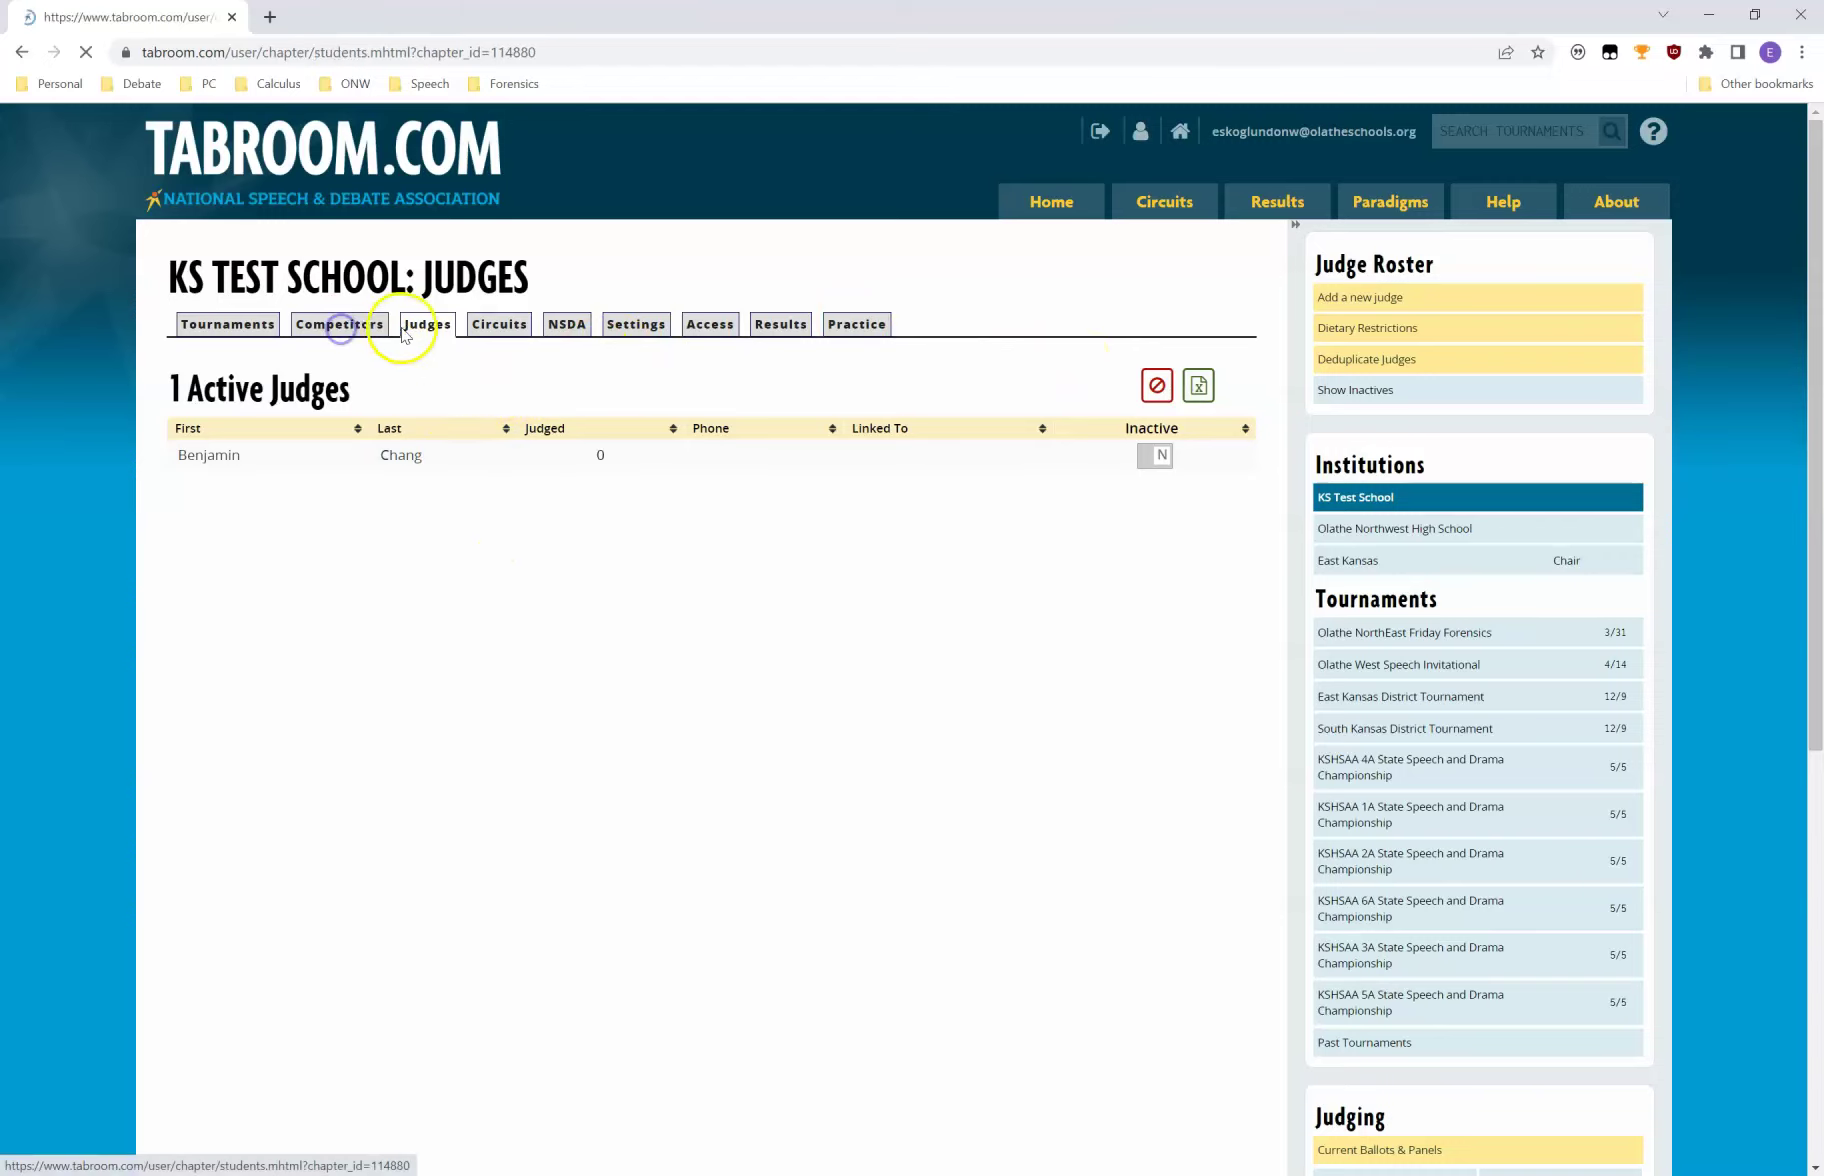
left_click(427, 327)
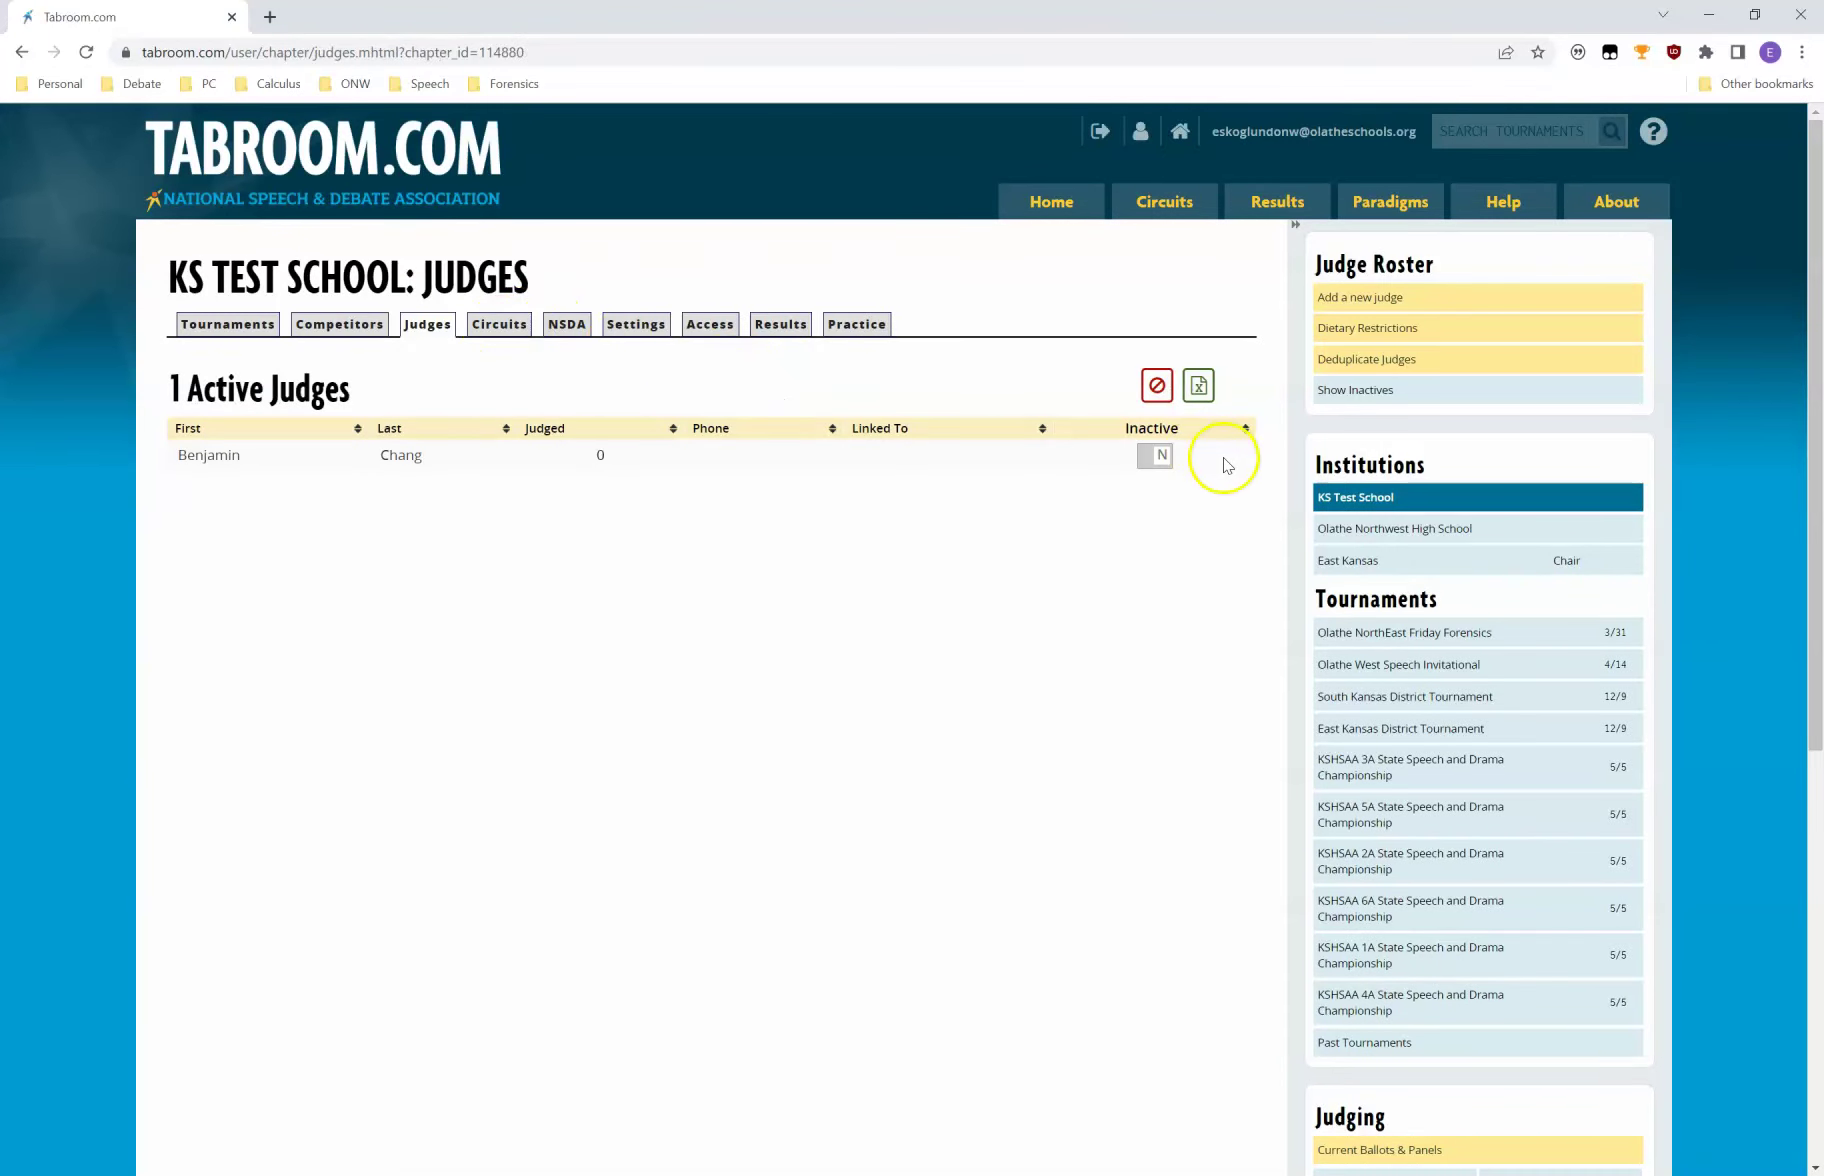
left_click(1433, 297)
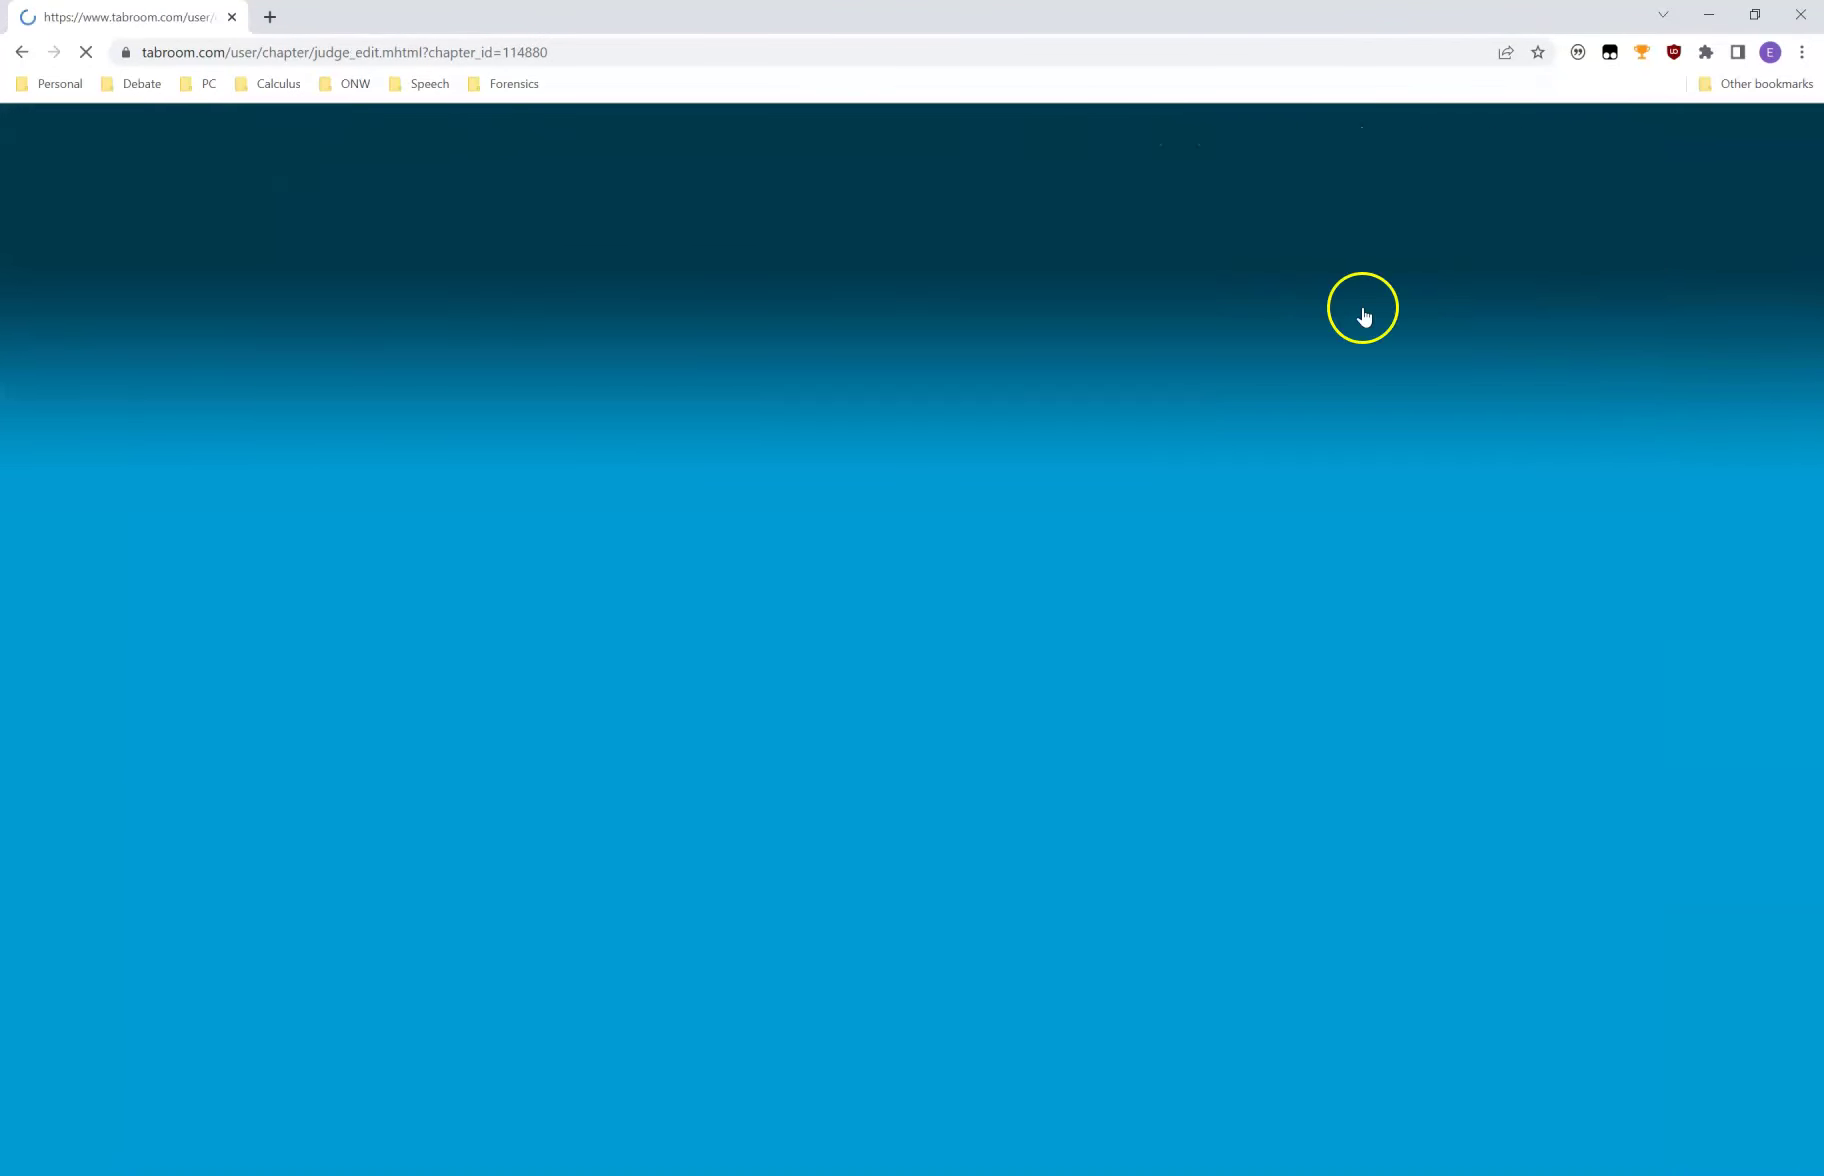
left_click(505, 556)
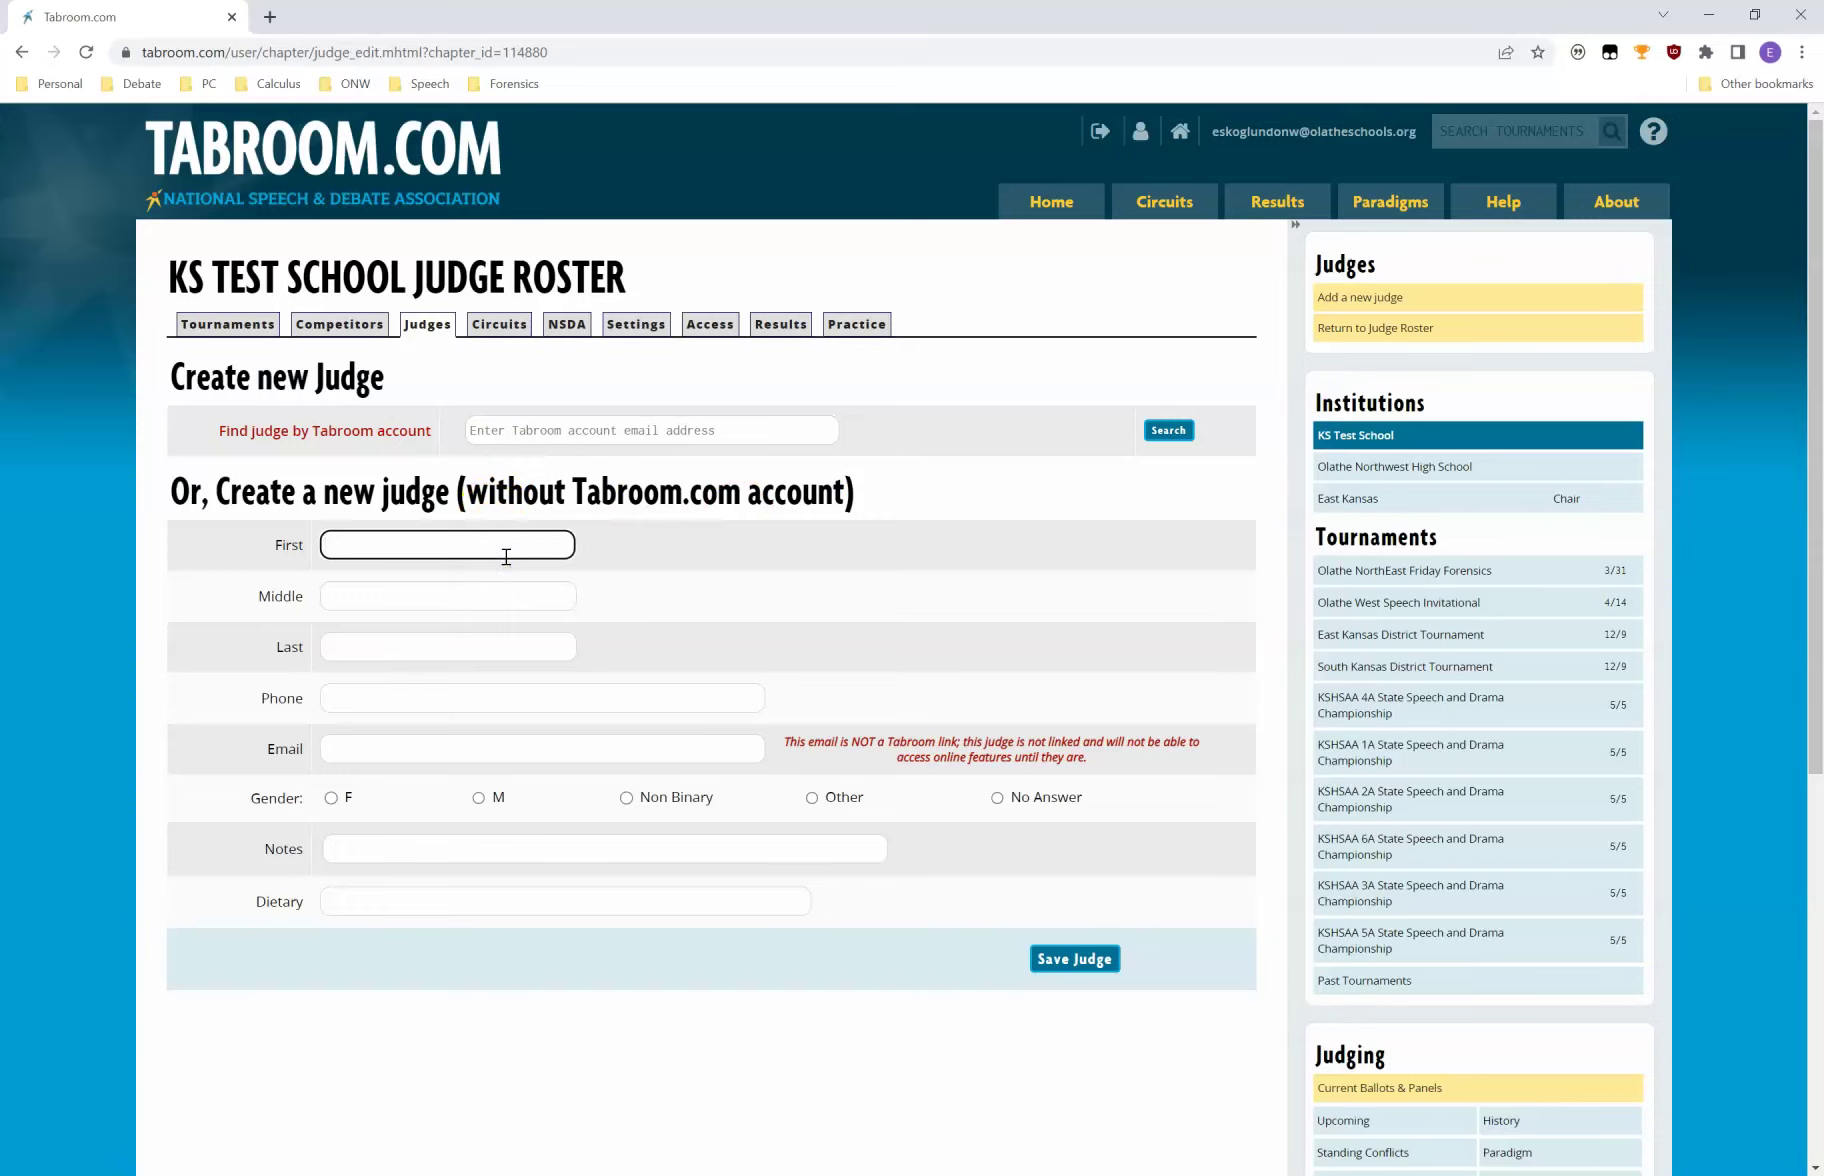
type("Craig")
key("Tab")
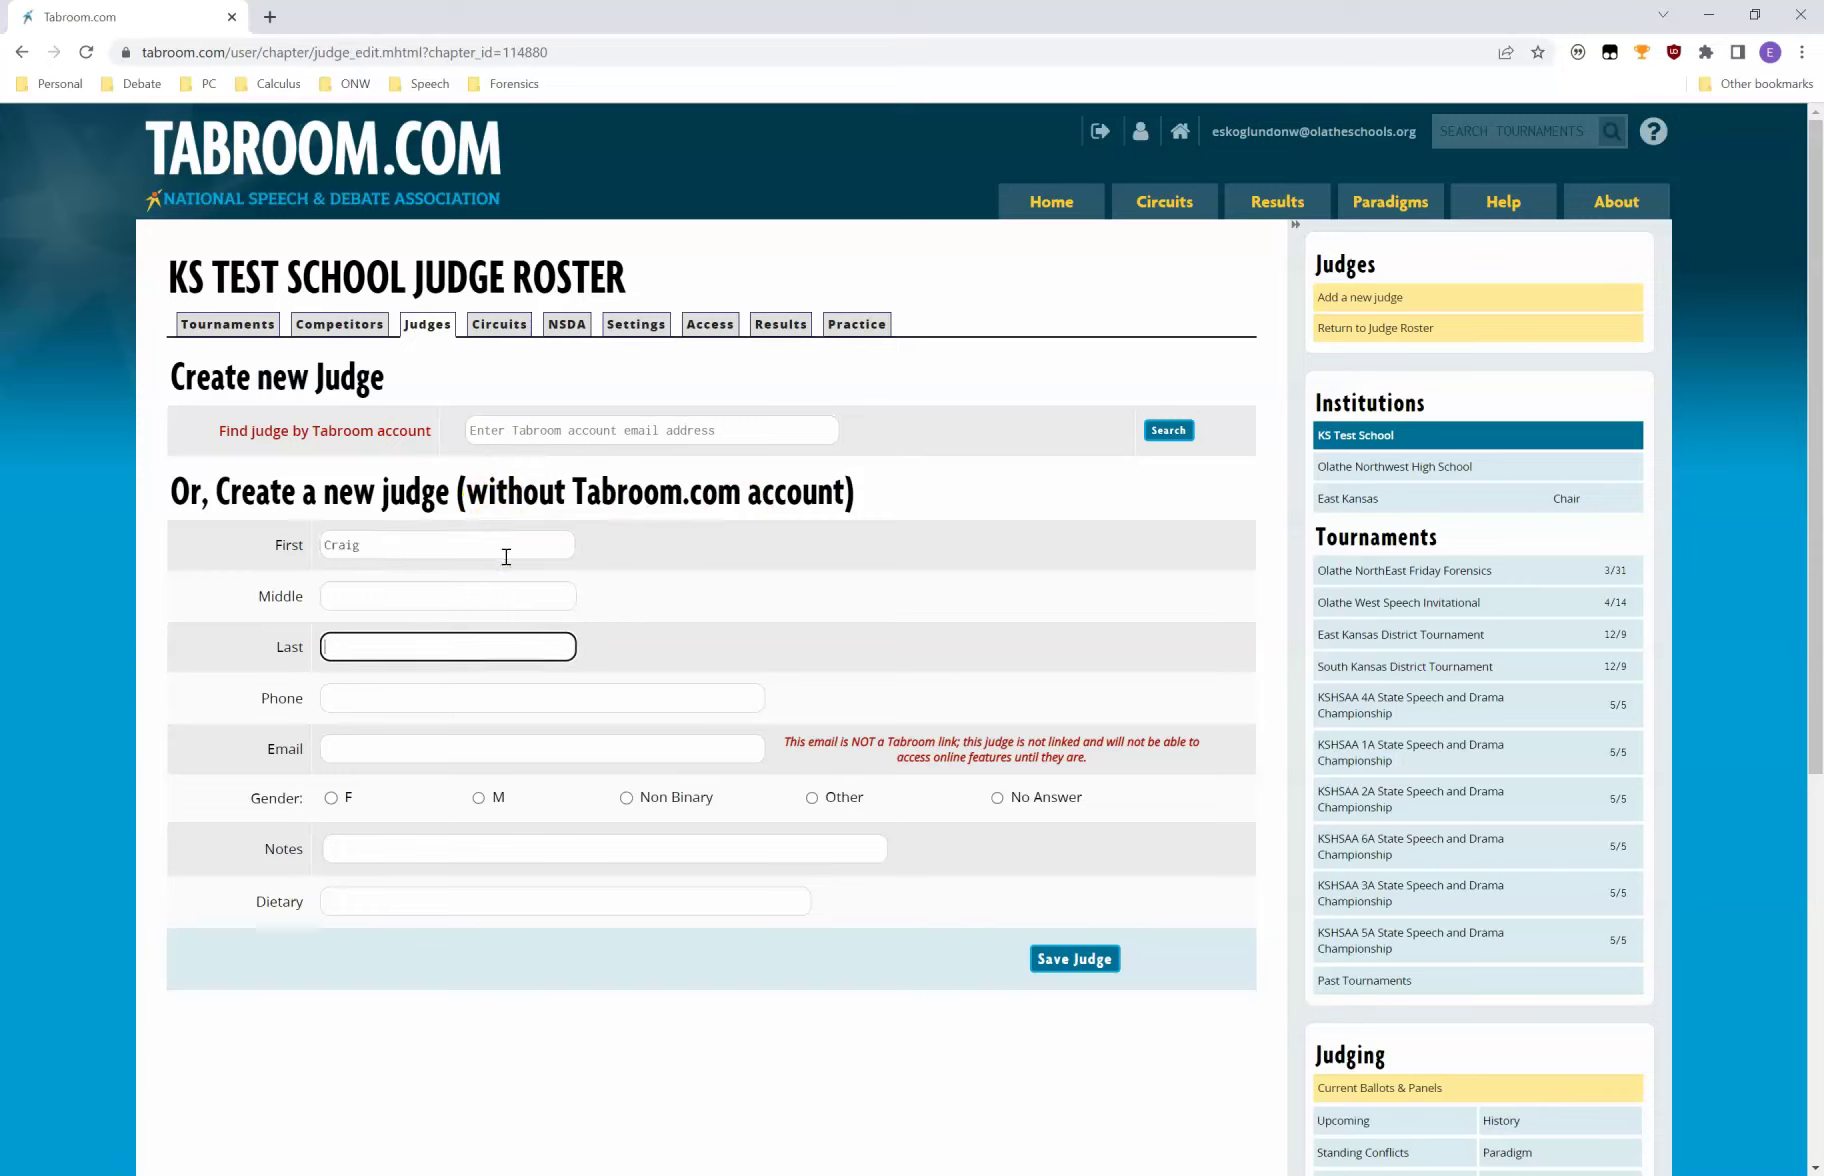
left_click(1043, 958)
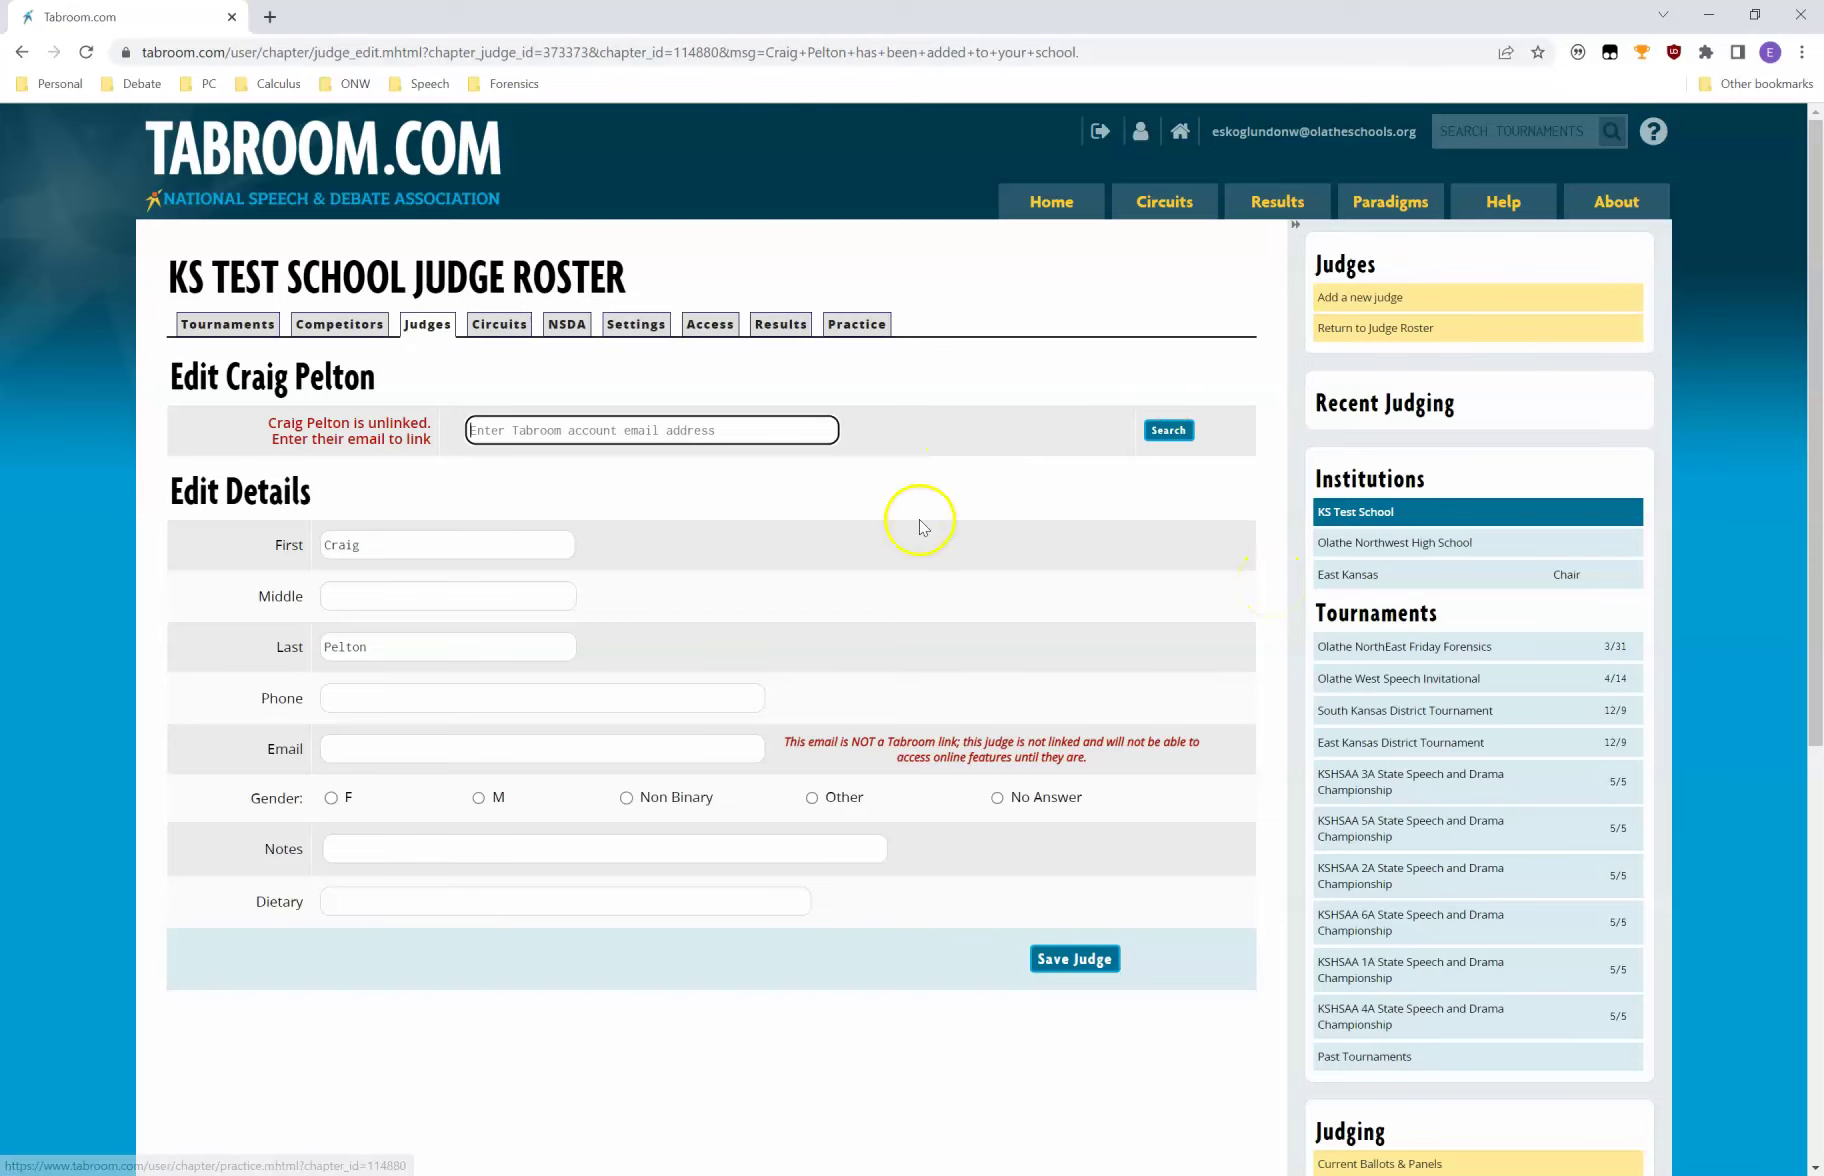
Open the school's KSHSAA 2A State Speech and Drama Championship registration and add both roster judges to the 2A State category.
left_click(1375, 515)
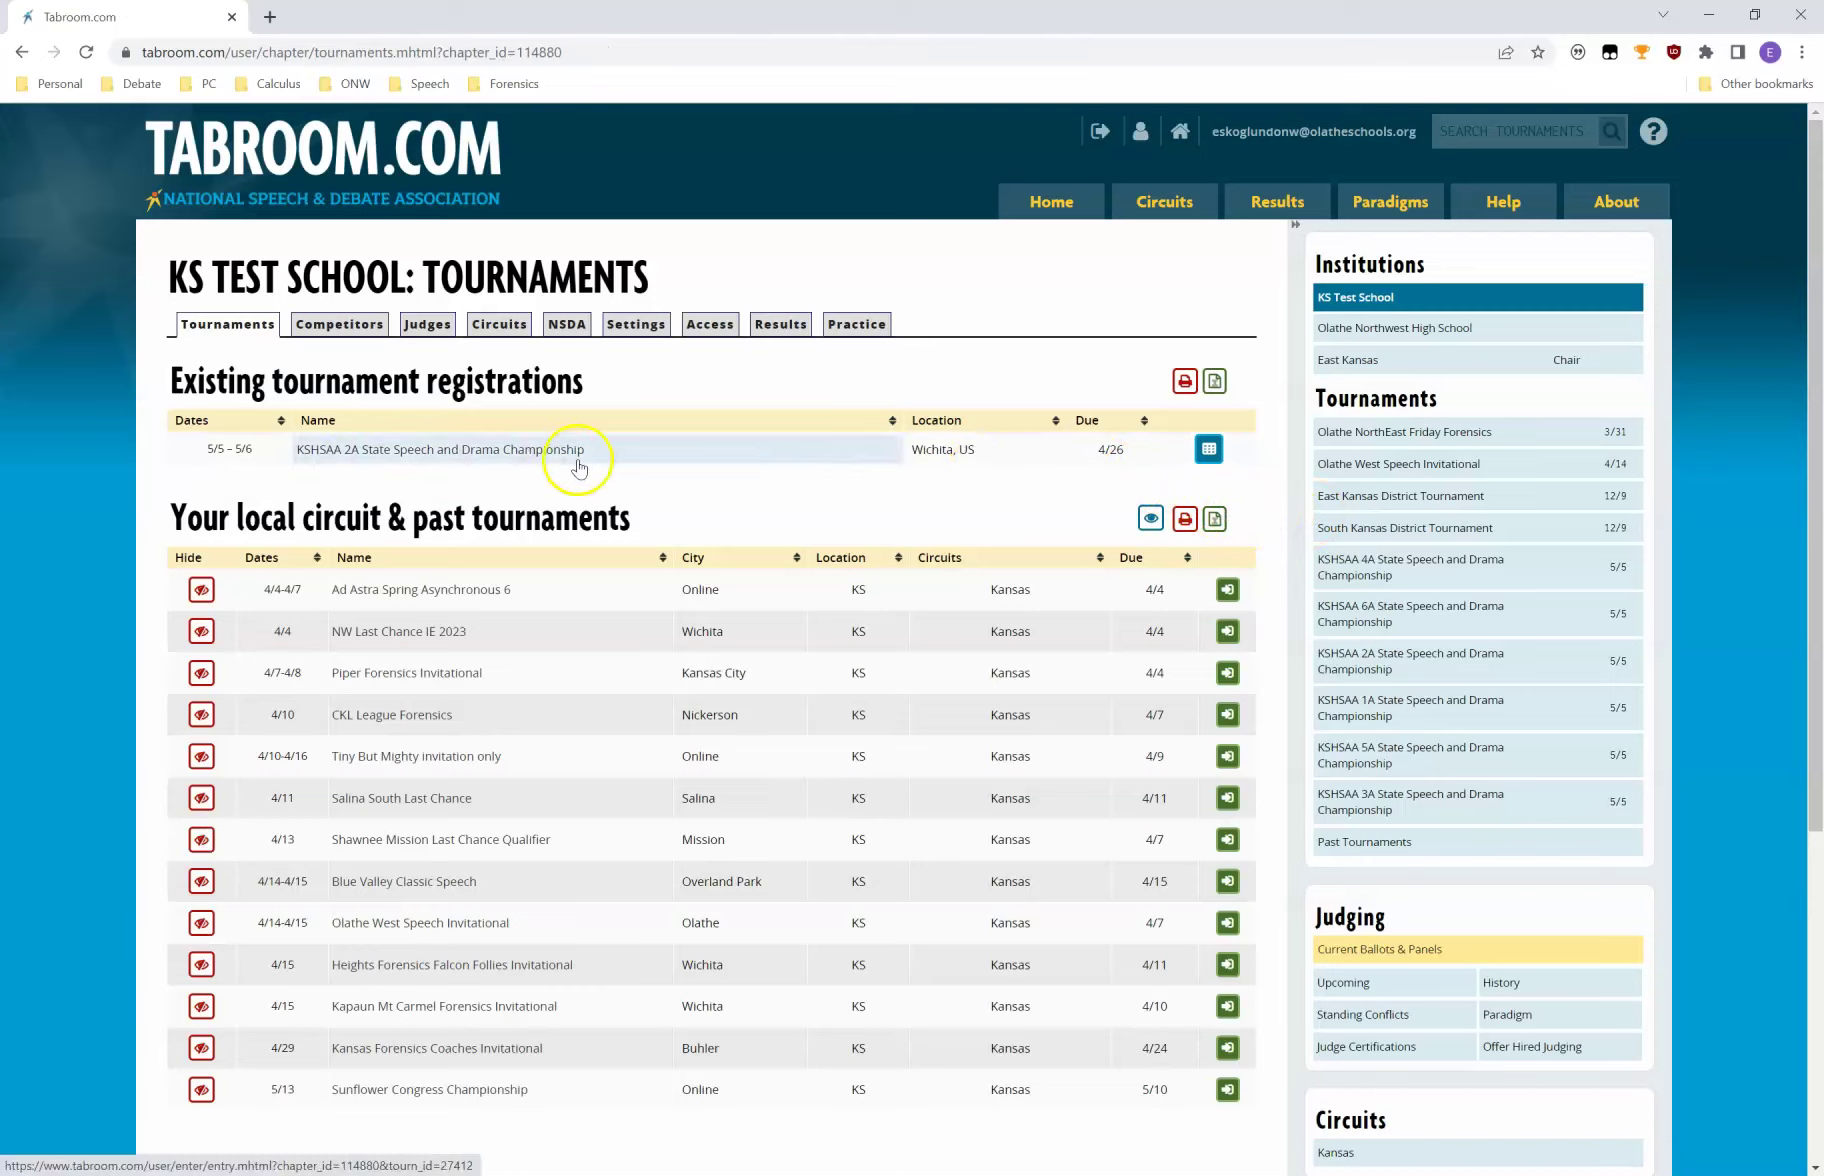
left_click(1222, 452)
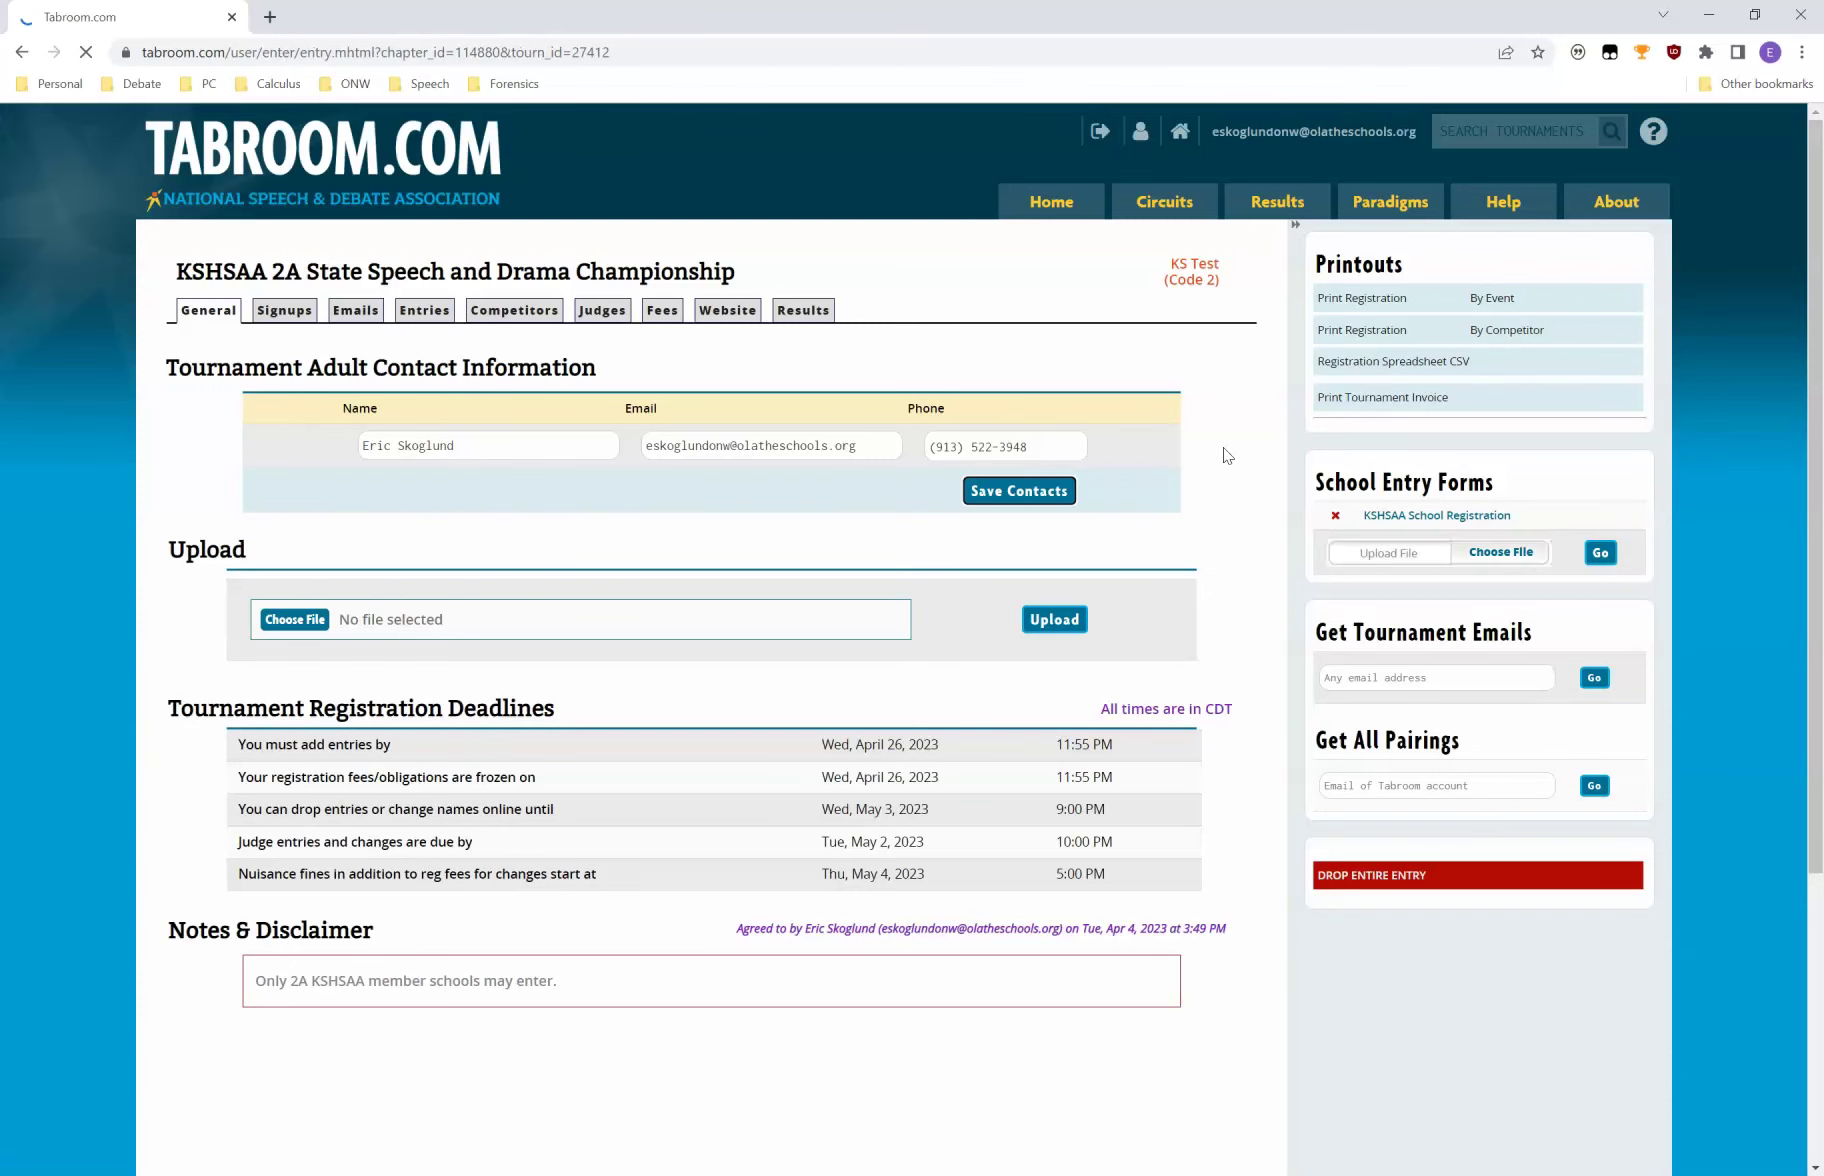
left_click(590, 316)
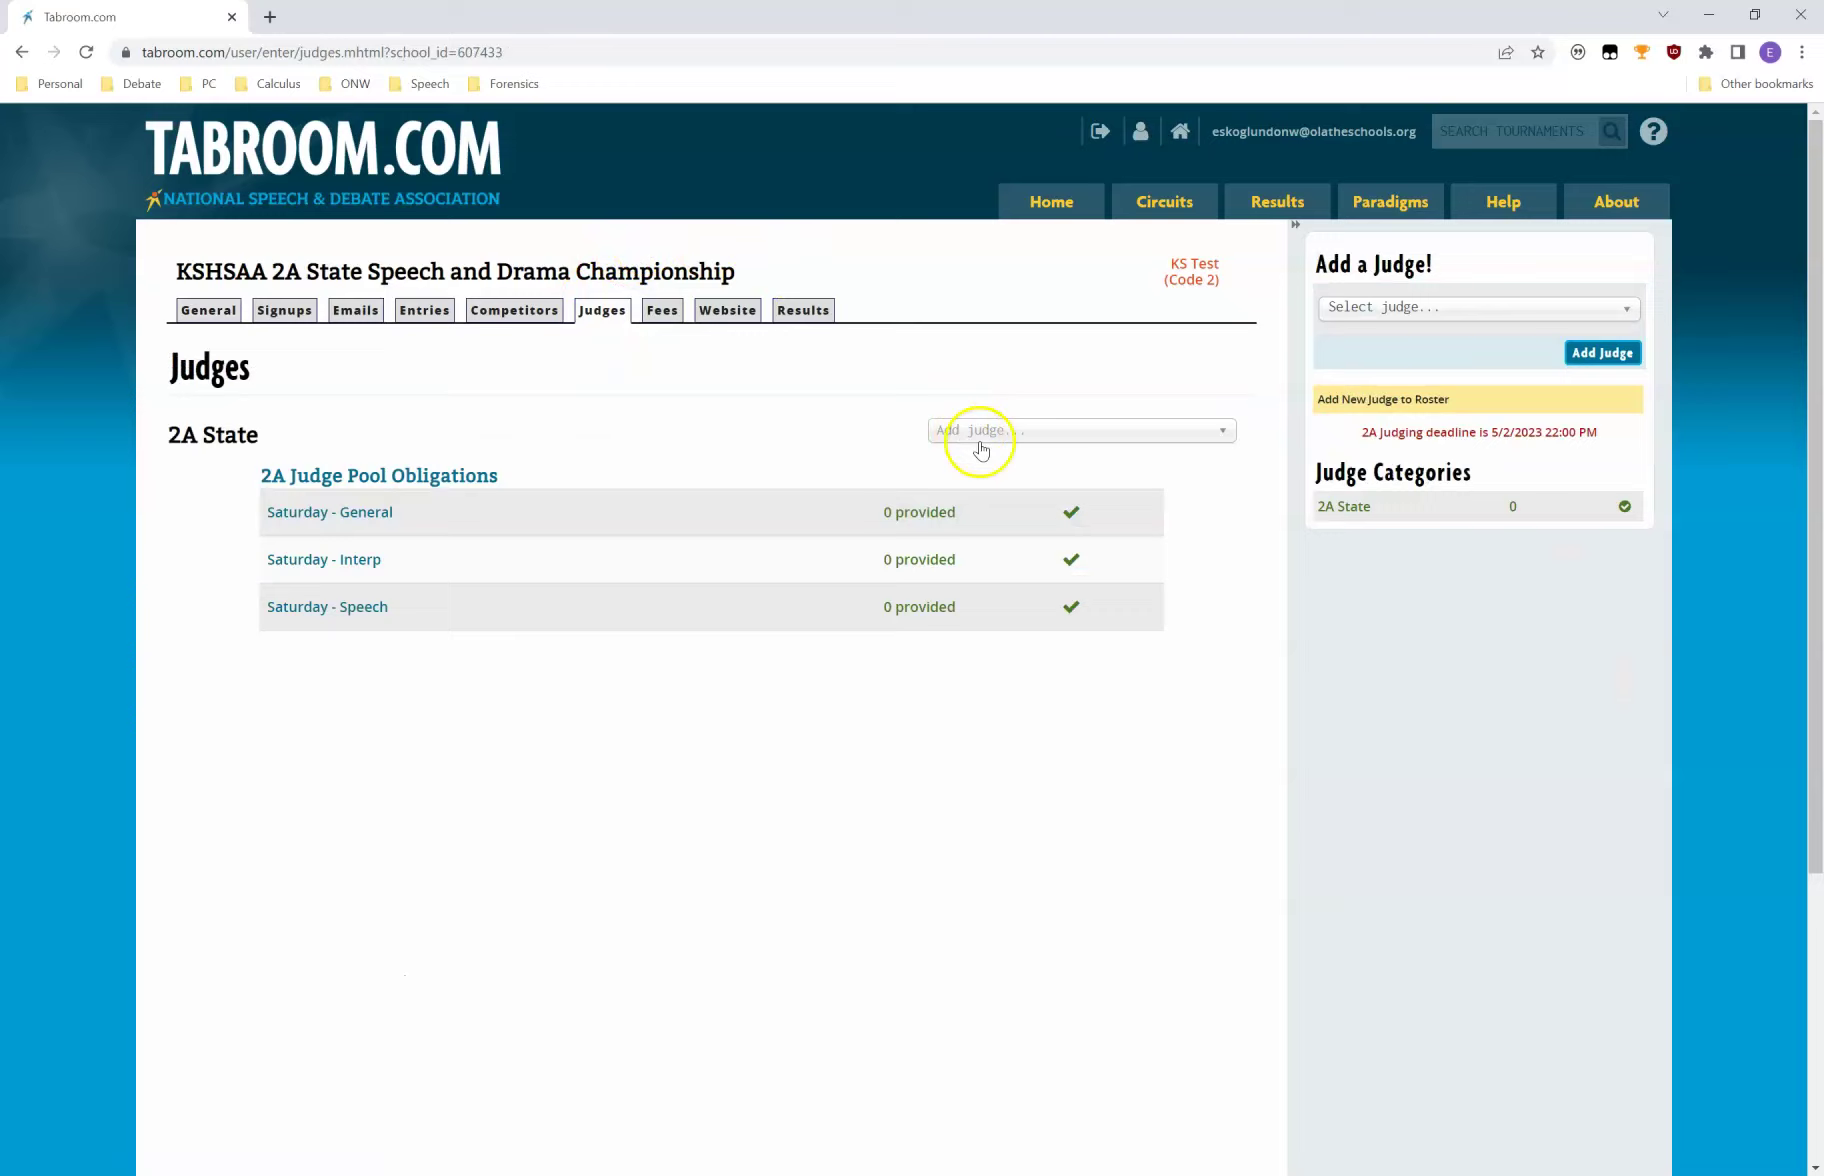
left_click(1018, 440)
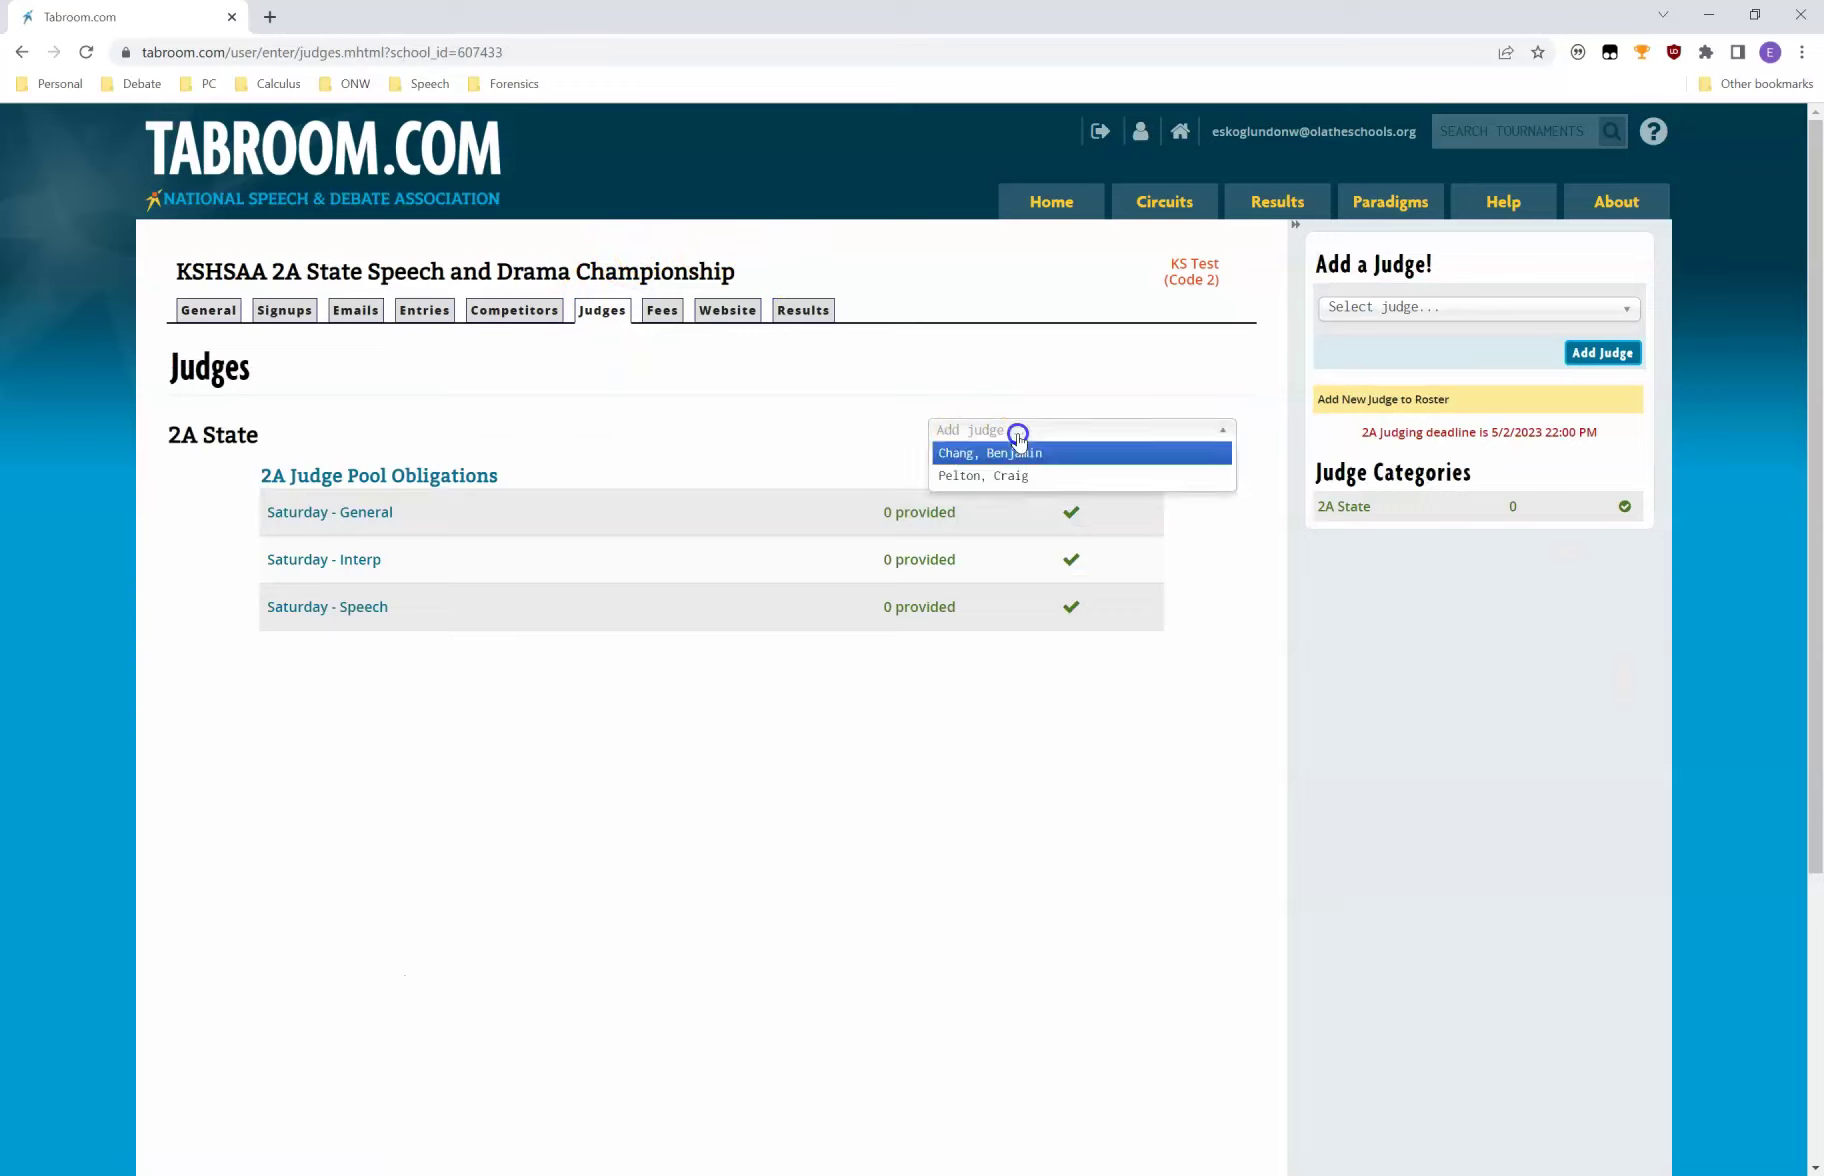
left_click(1077, 454)
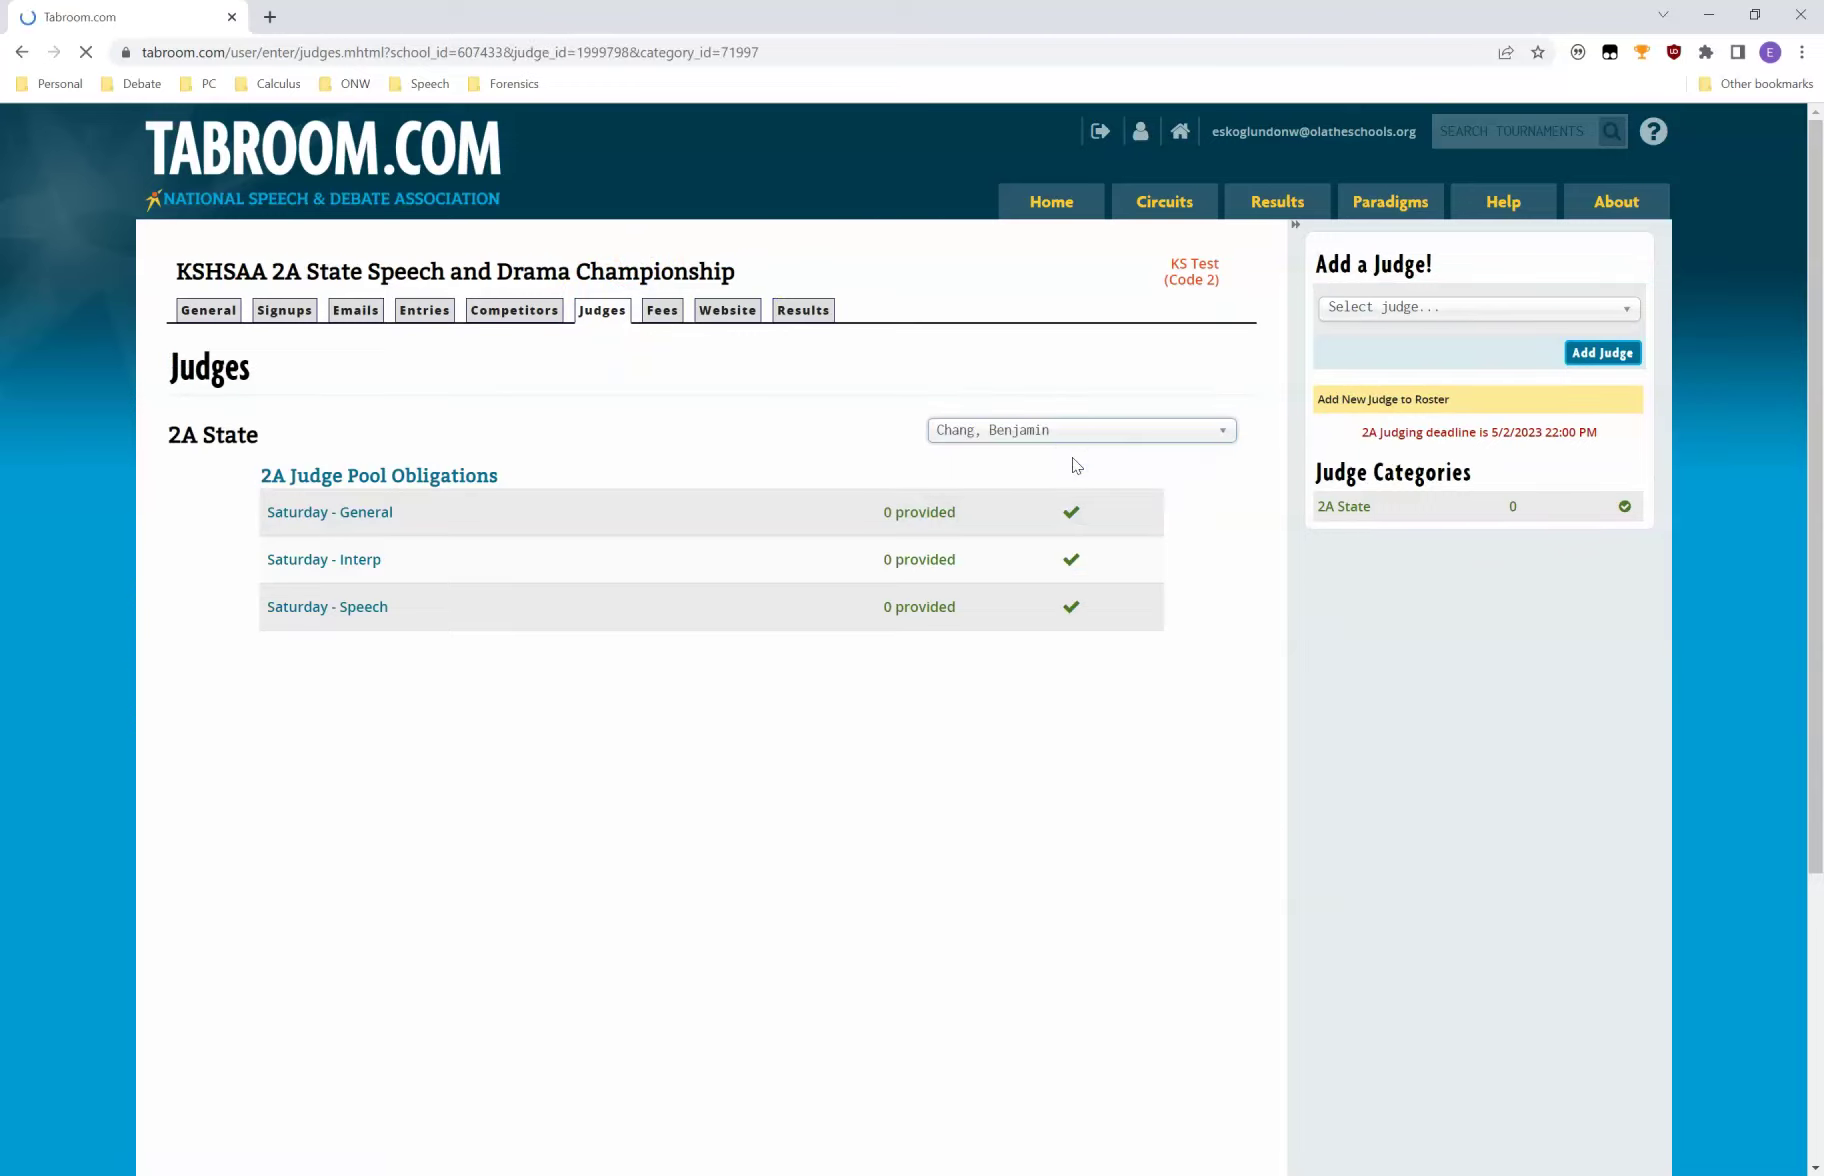
left_click(1067, 438)
left_click(1066, 458)
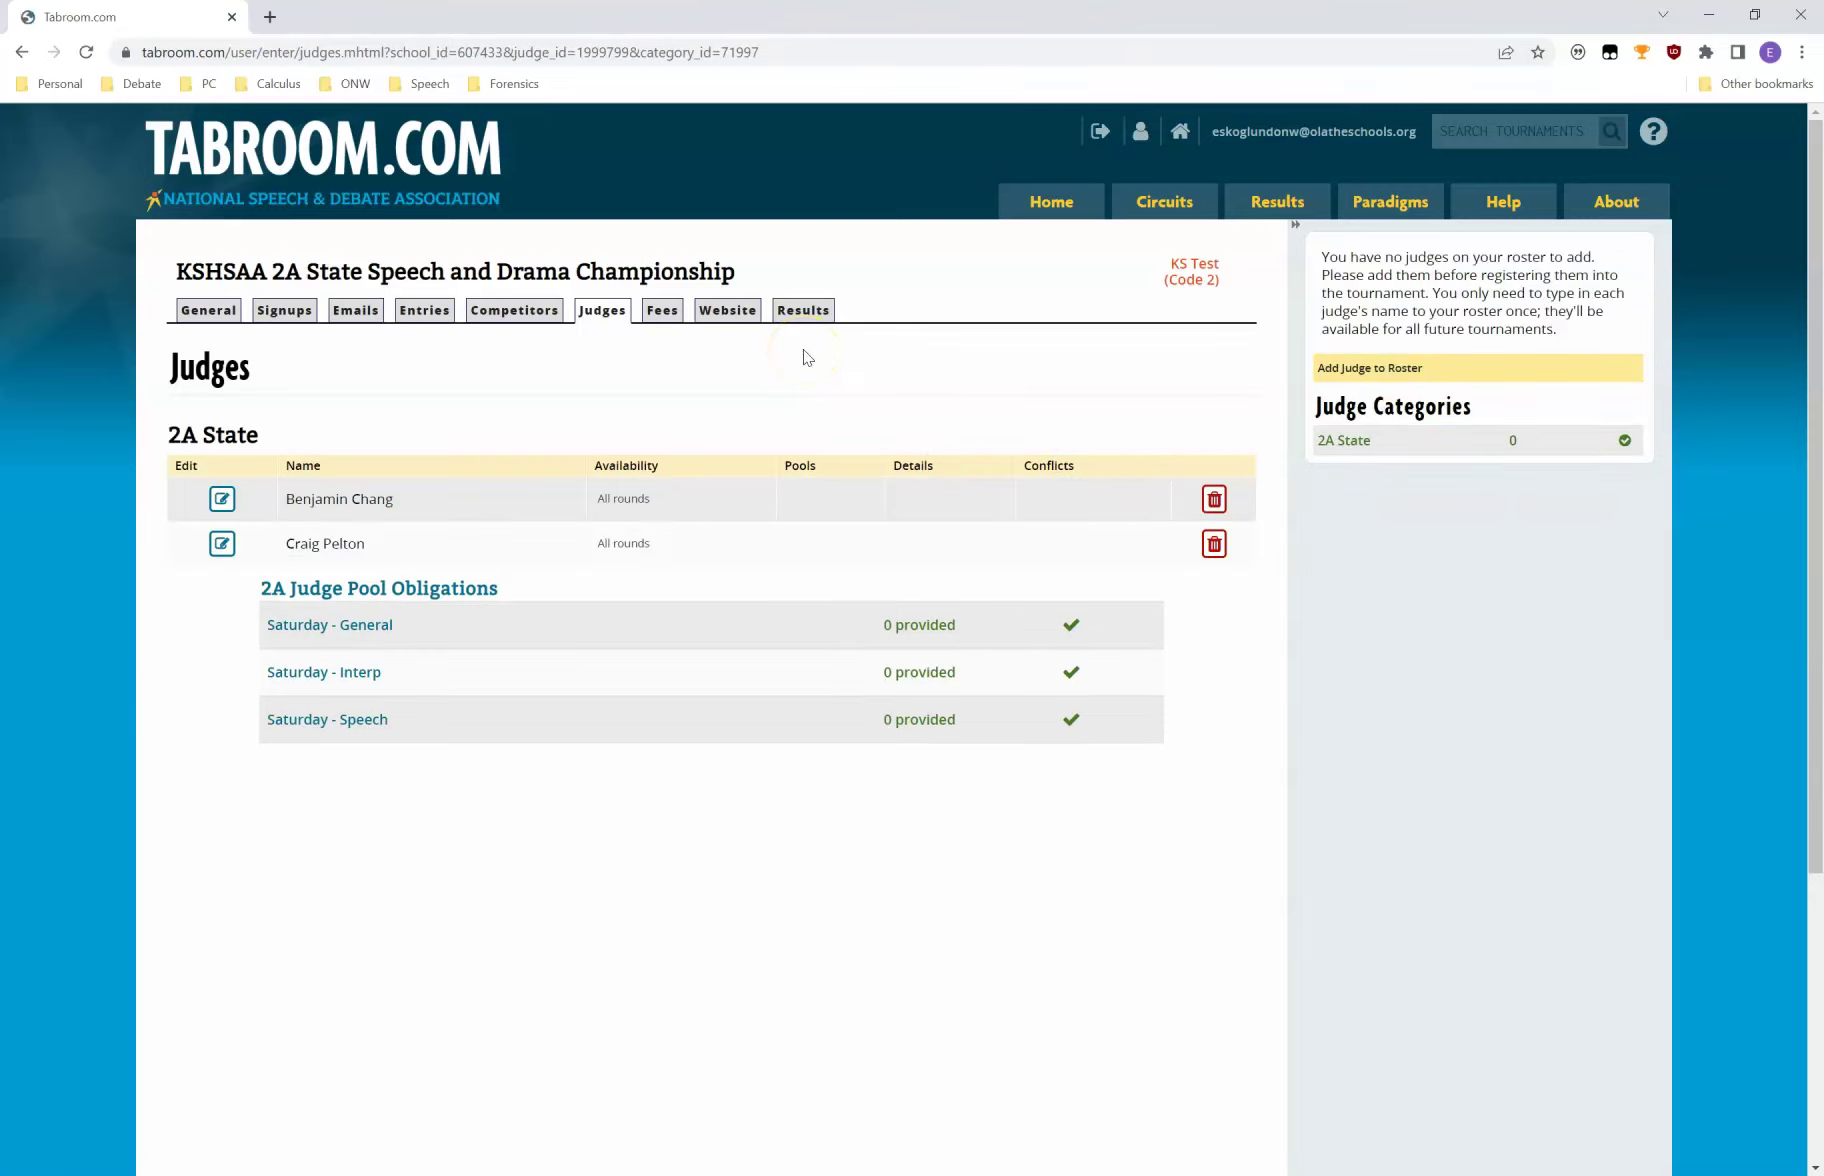
Mark the first listed judge as not available for Semifinals and Finals, and return to the 2A judges list.
left_click(688, 518)
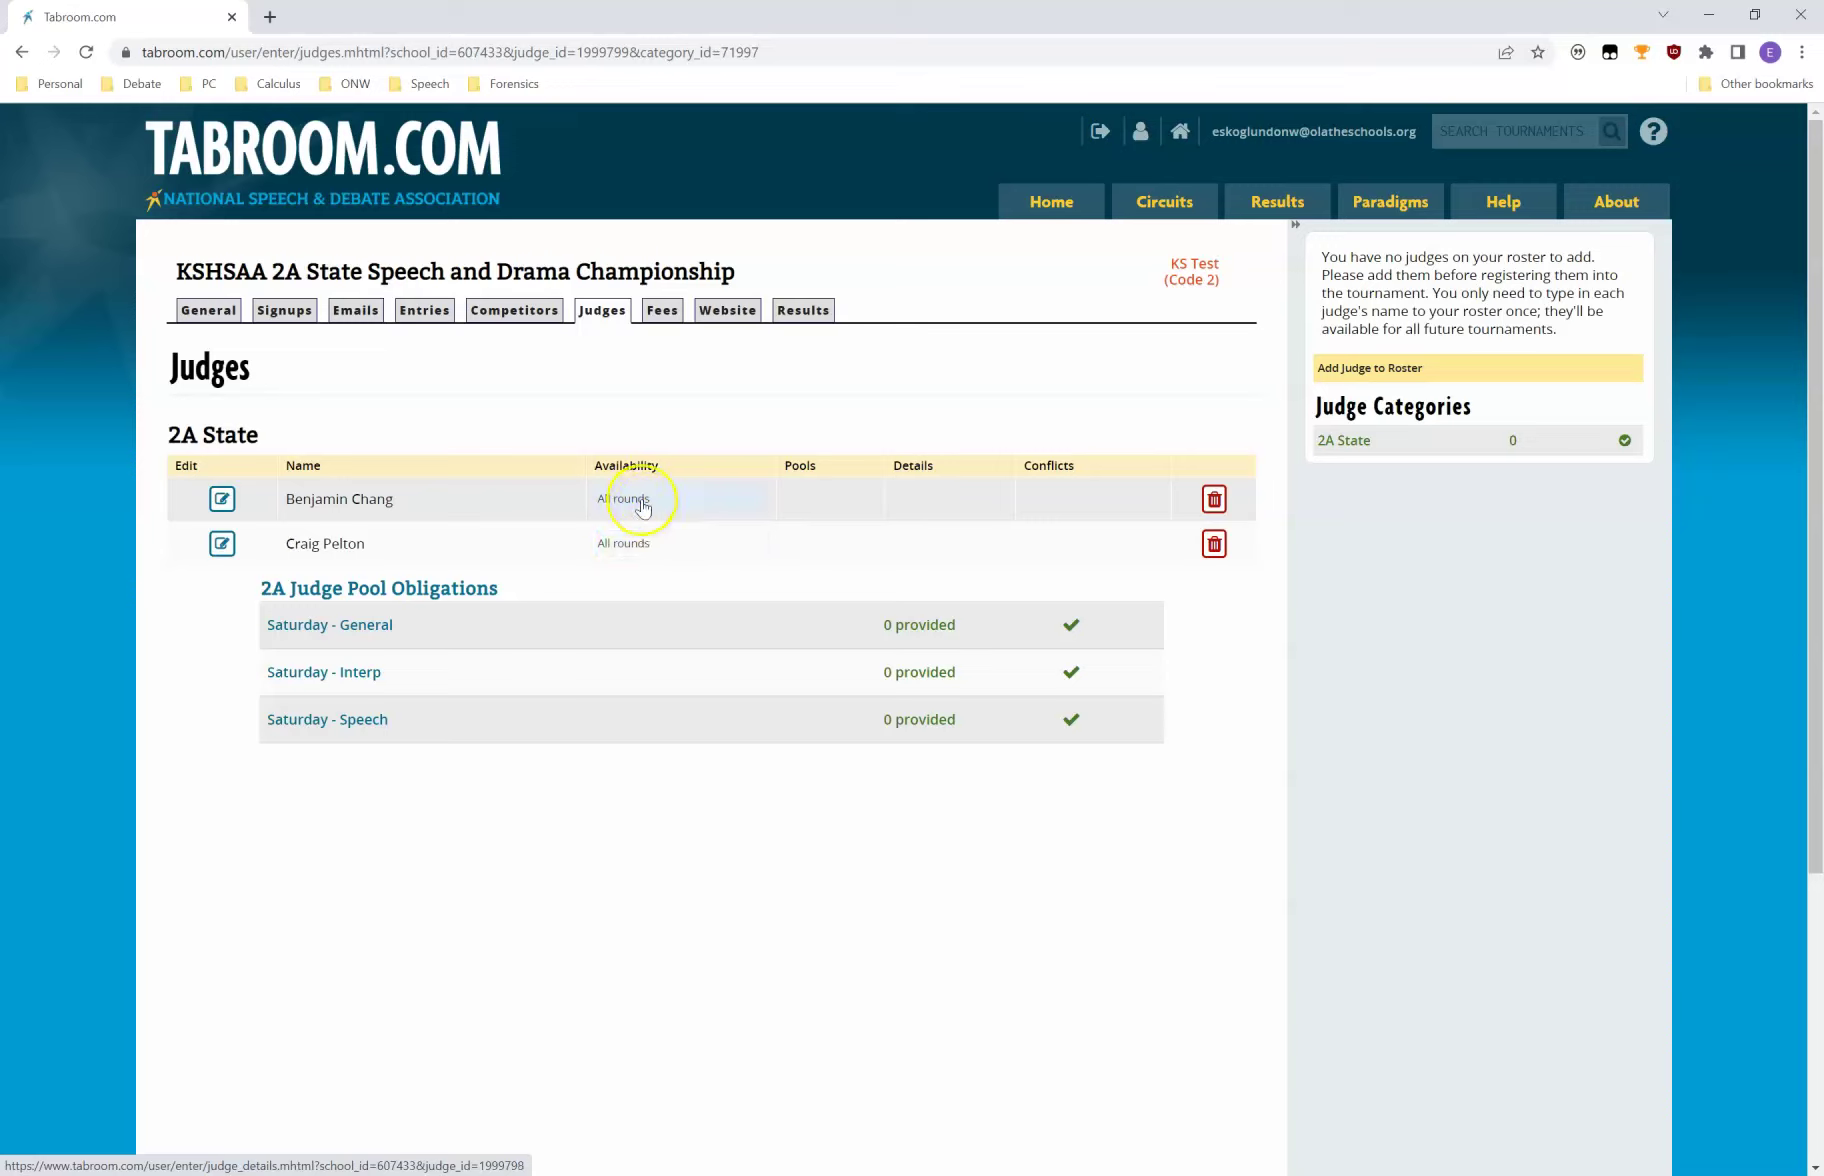
left_click(662, 505)
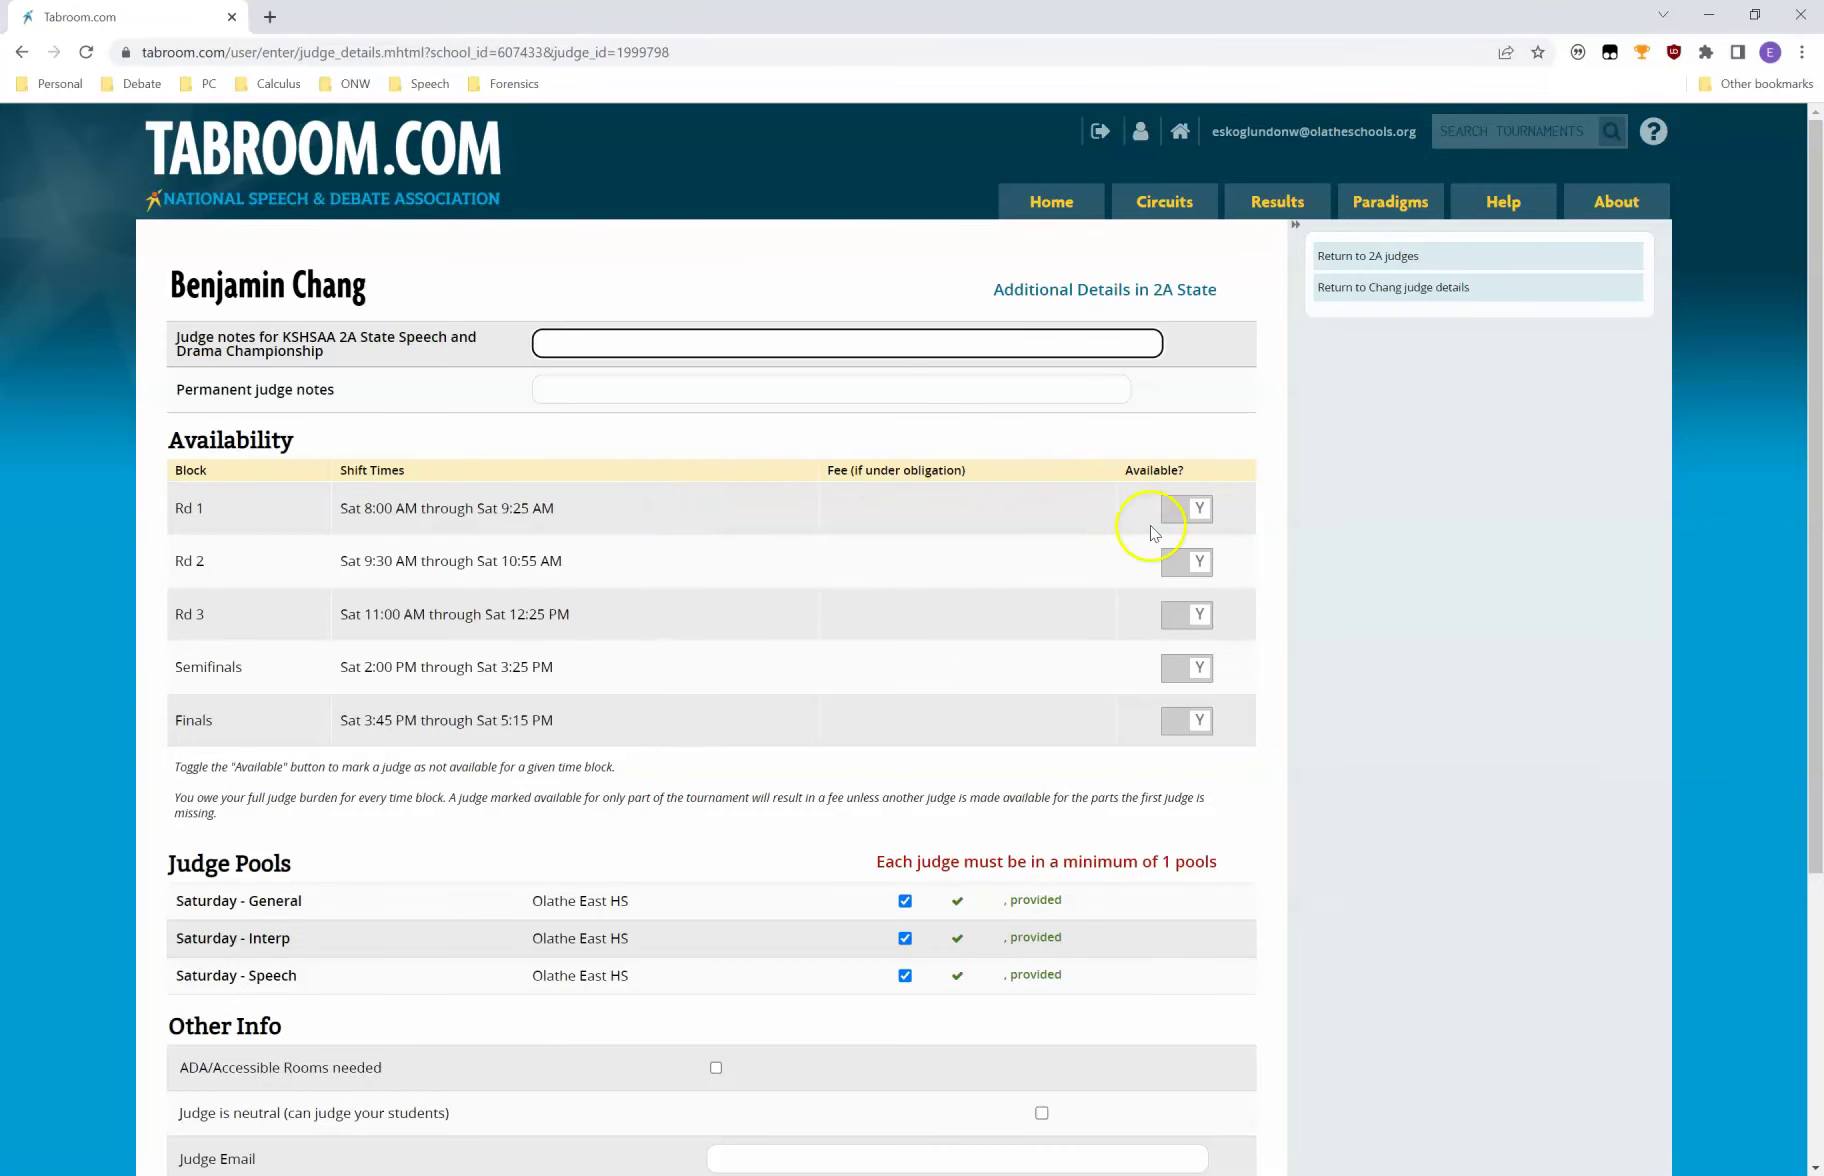
left_click(1198, 668)
left_click(1199, 724)
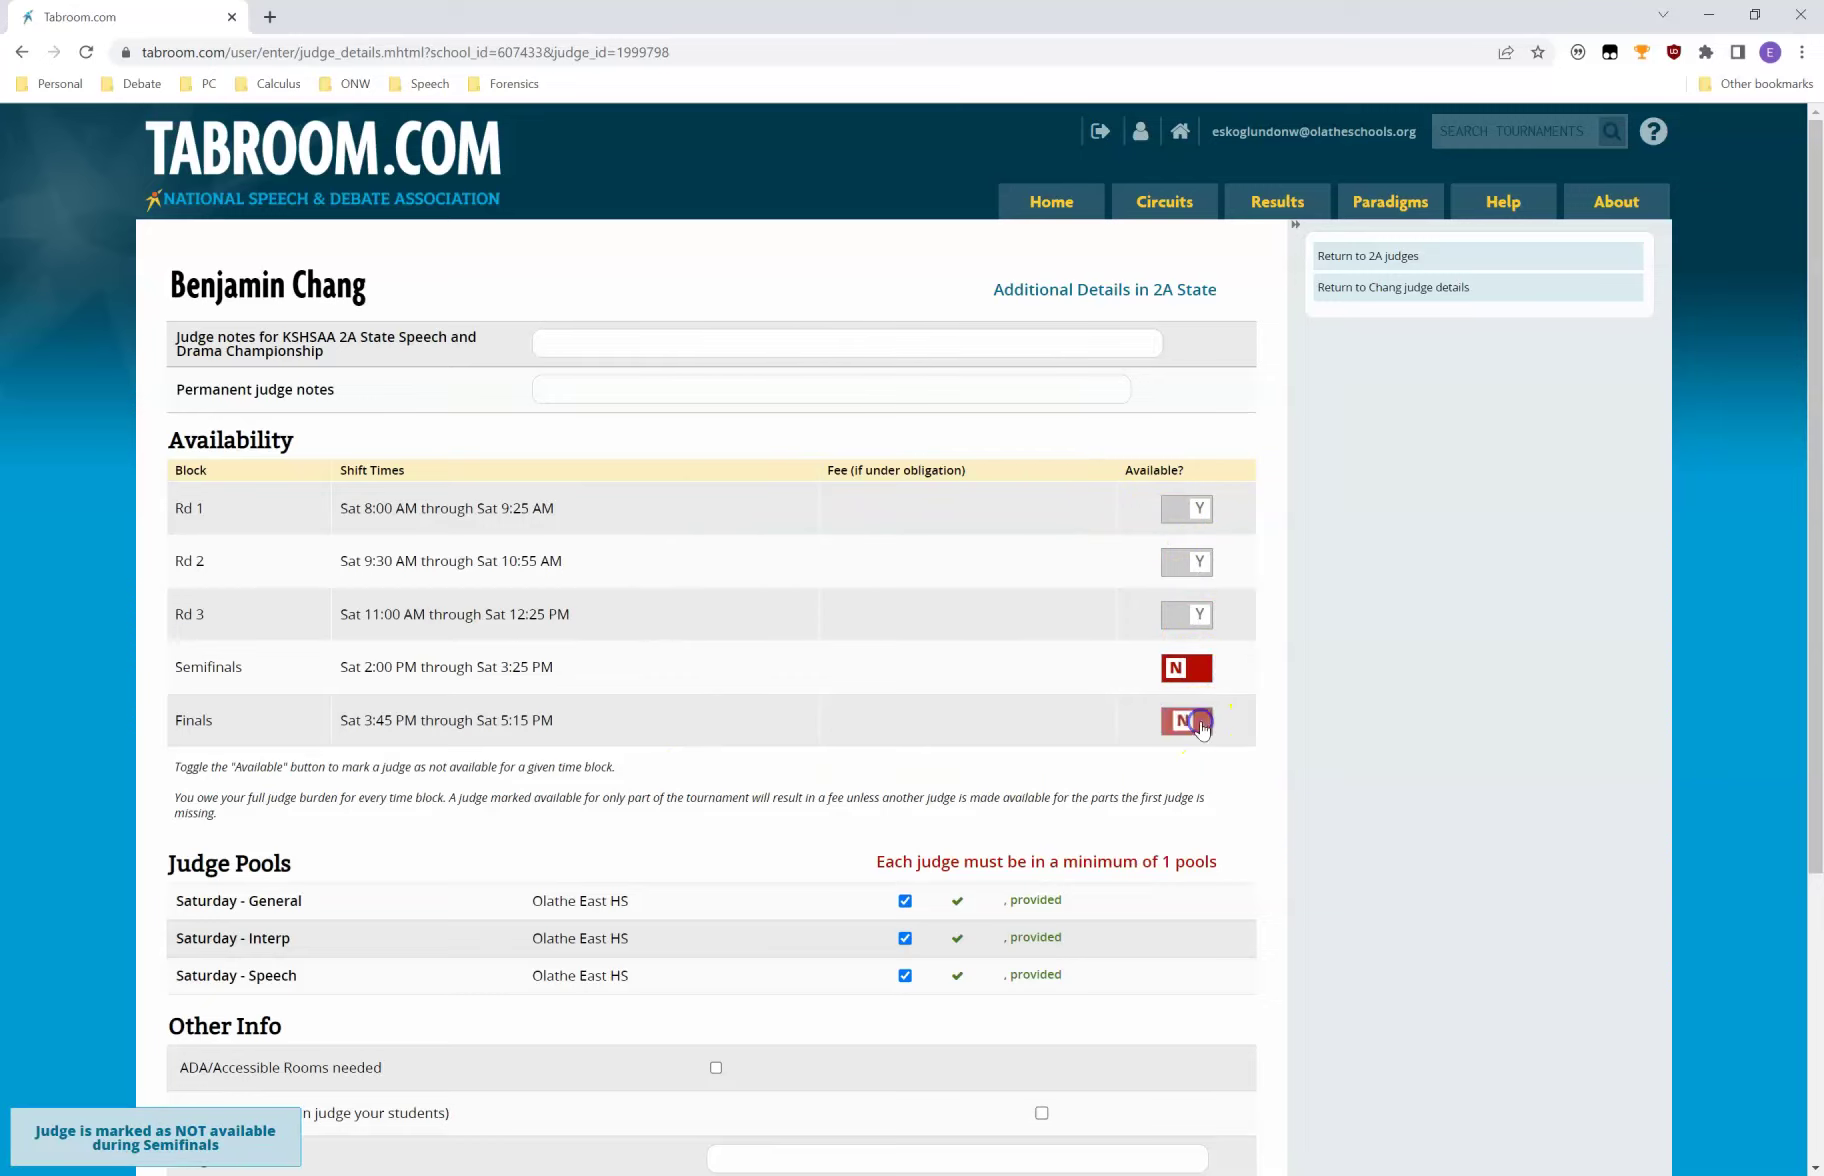
left_click(1435, 255)
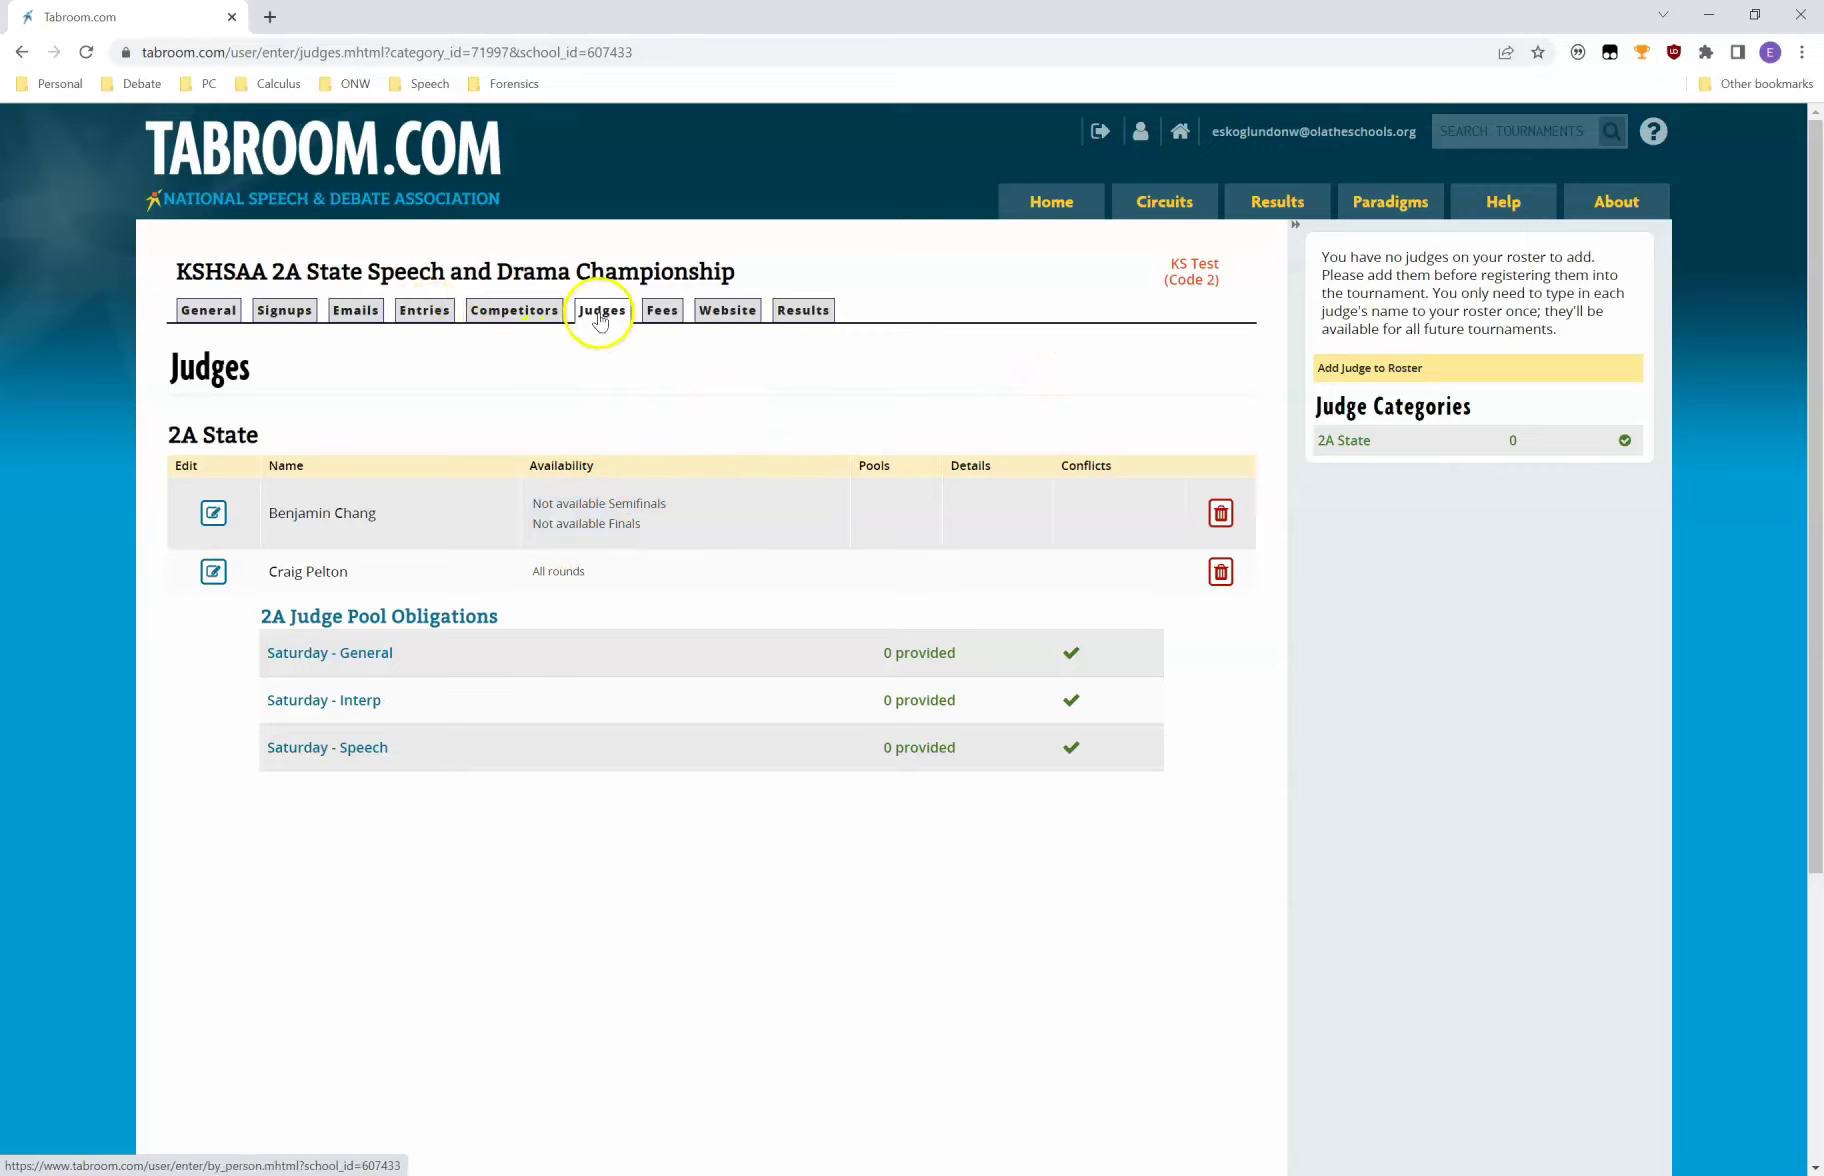
Review the school's tournament entries for all events.
left_click(620, 380)
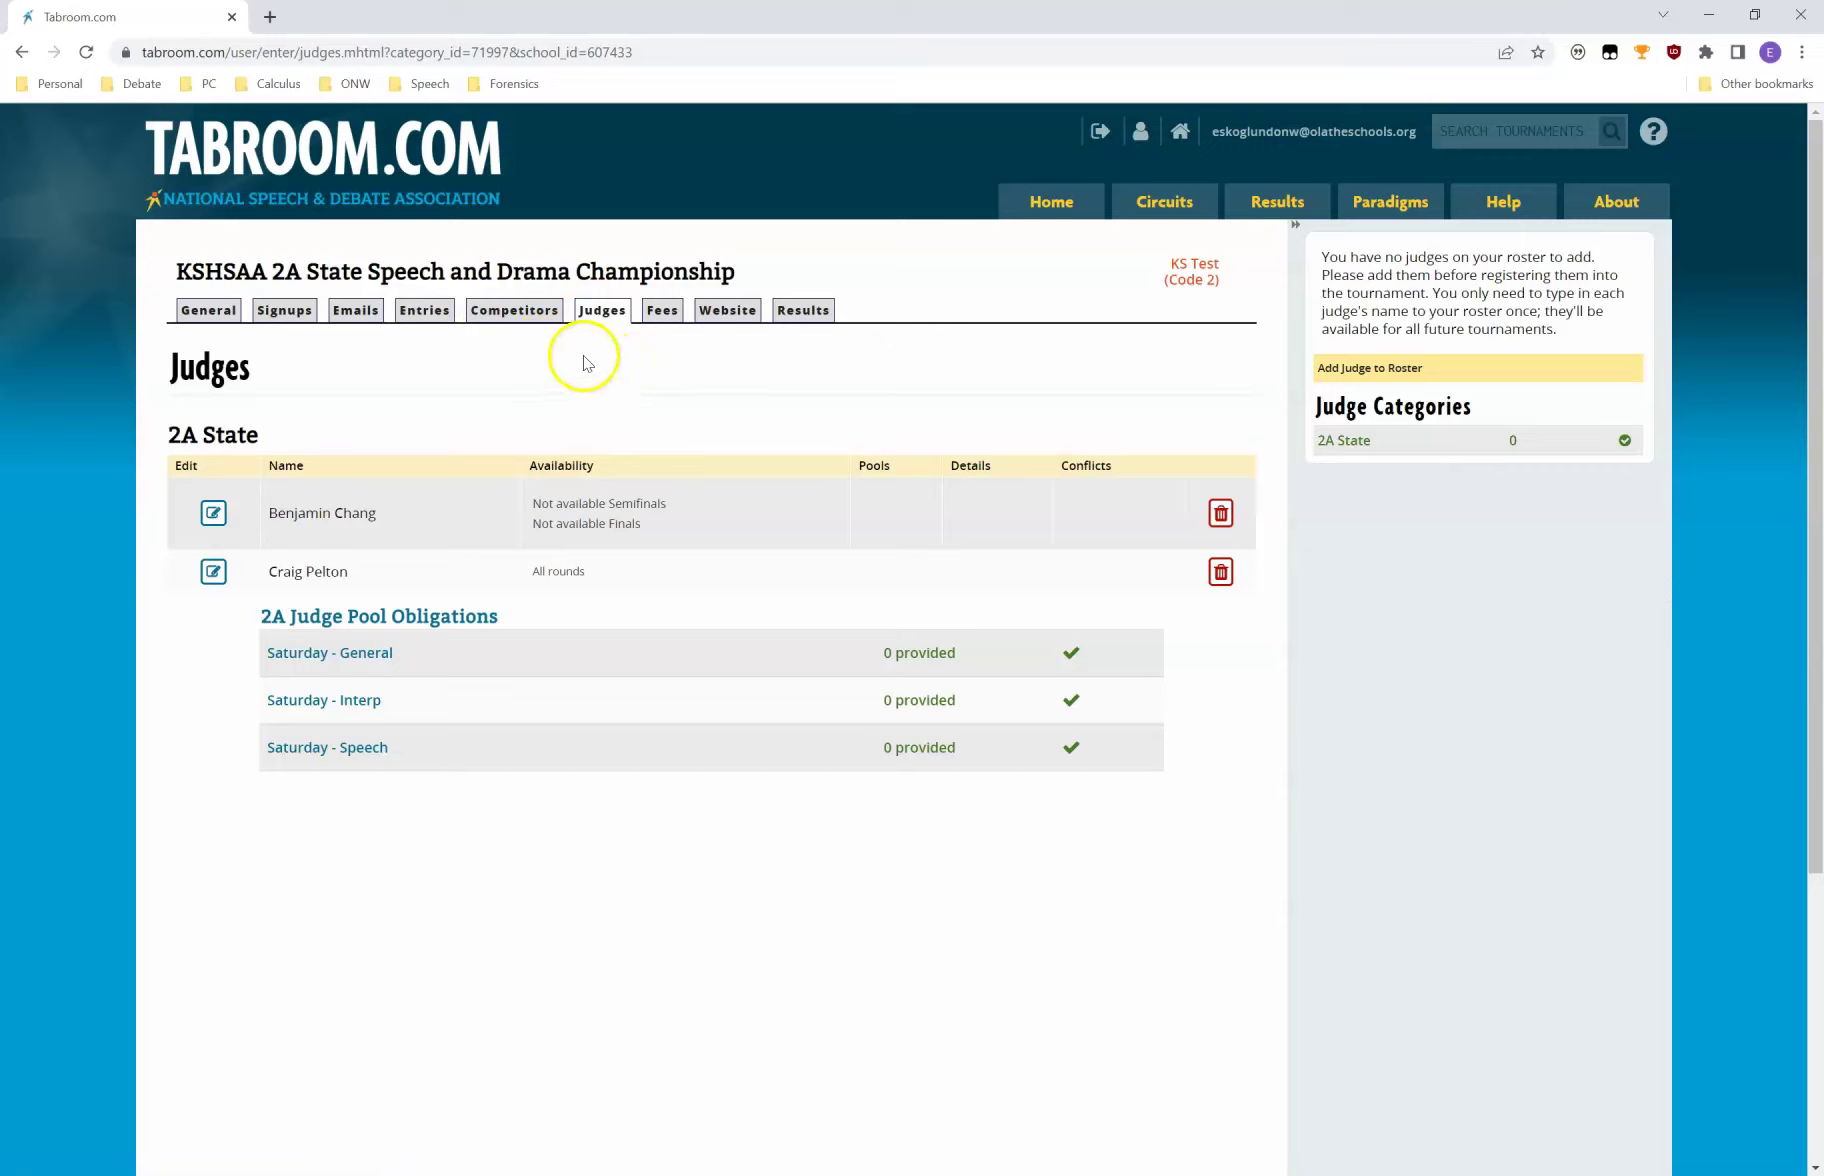
left_click(433, 307)
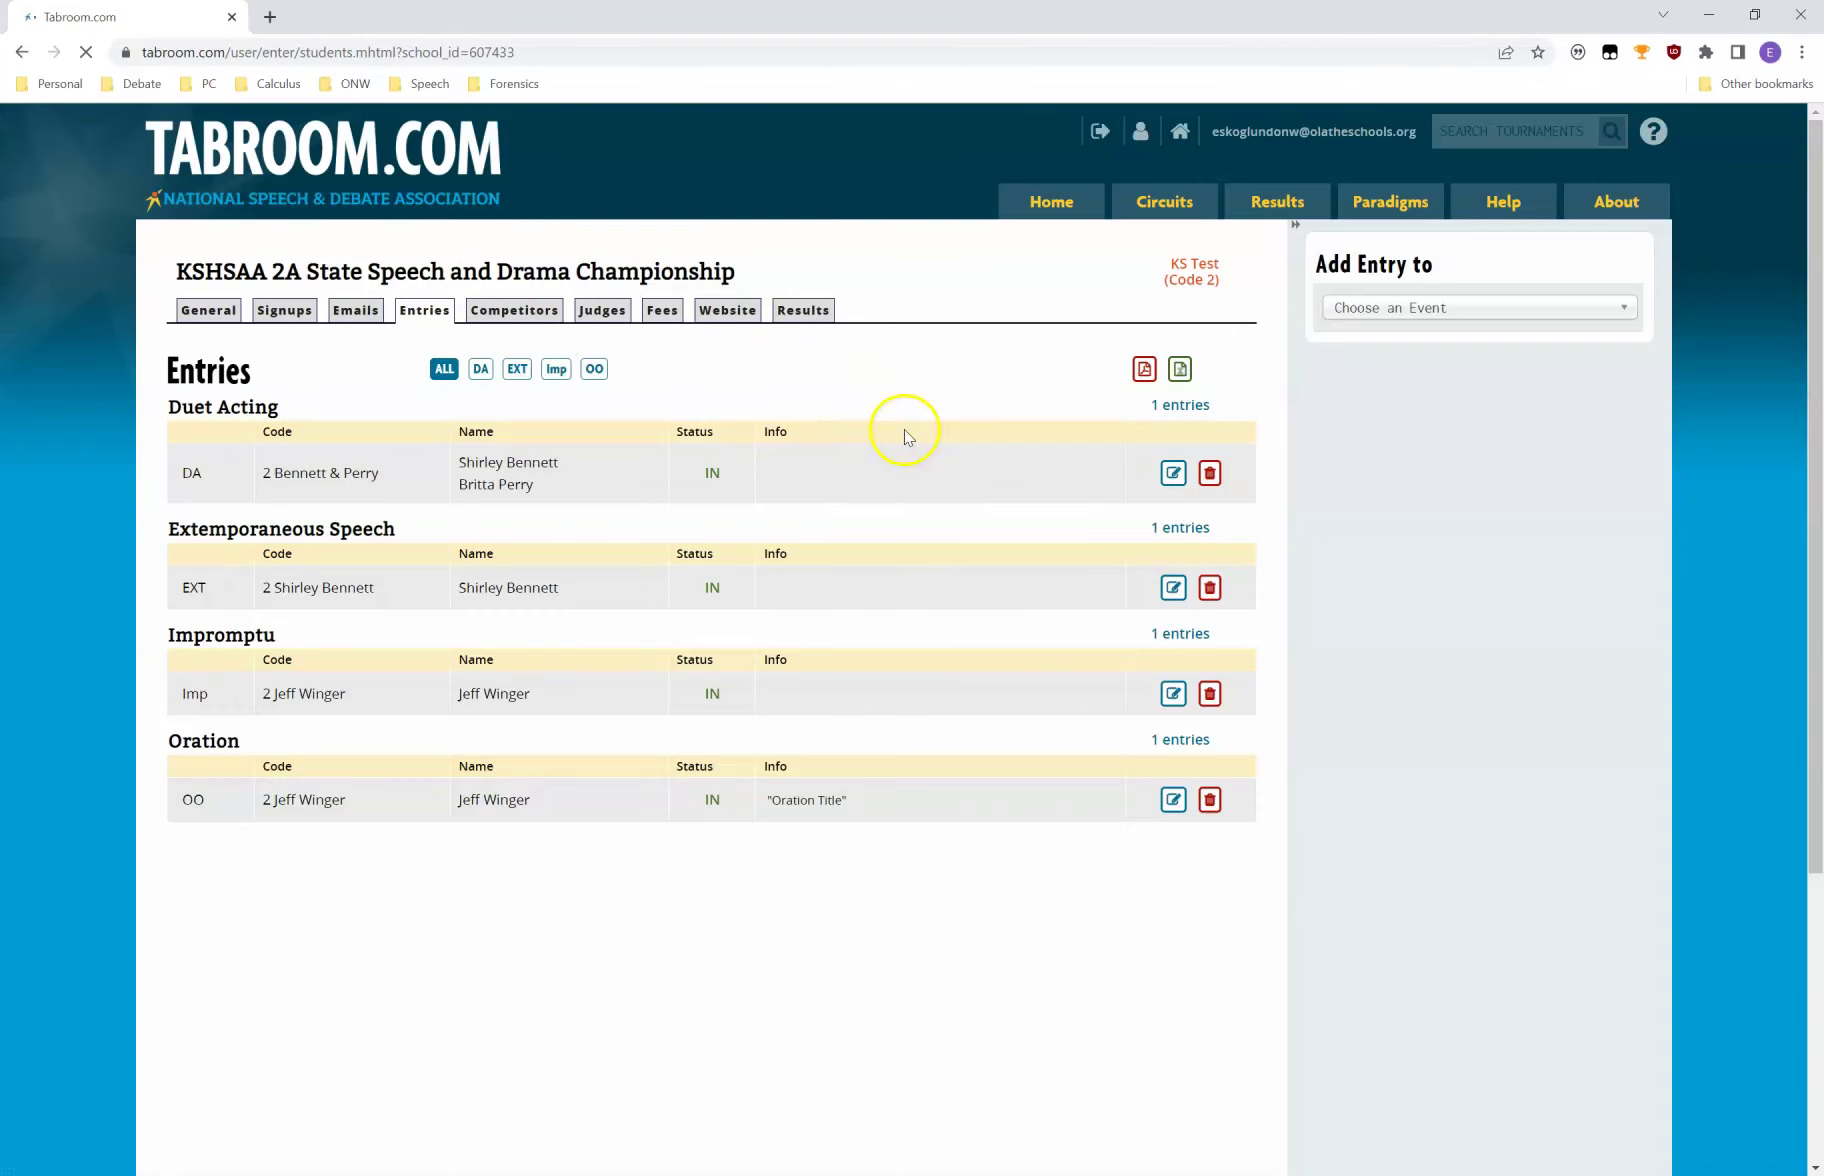